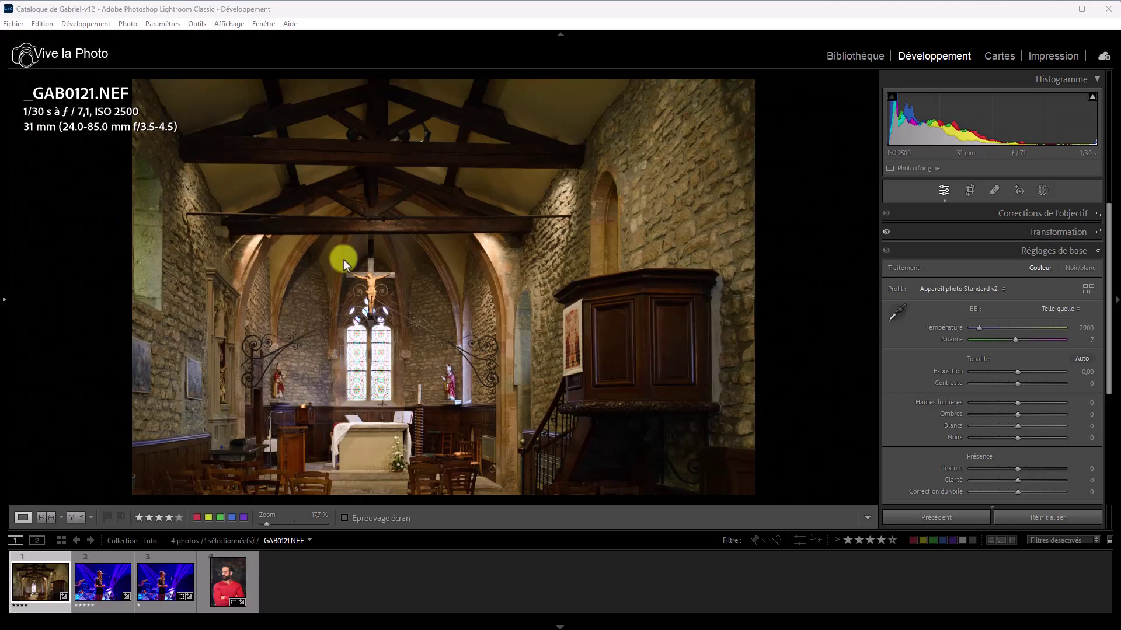
- Zoom the church photo to 100% and pan across to the altar front and chairs
{"action": "left_click", "coordinate": [460, 230]}
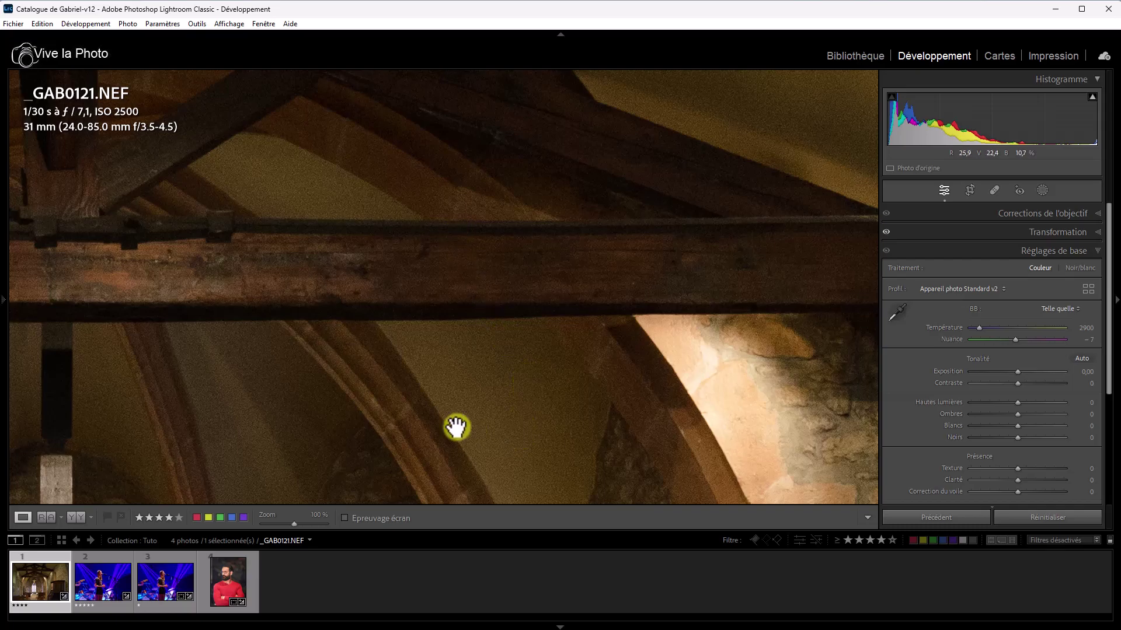
{"action": "left_click_drag", "start_coordinate": [426, 445], "coordinate": [503, 354]}
{"action": "left_click_drag", "start_coordinate": [433, 420], "coordinate": [488, 274]}
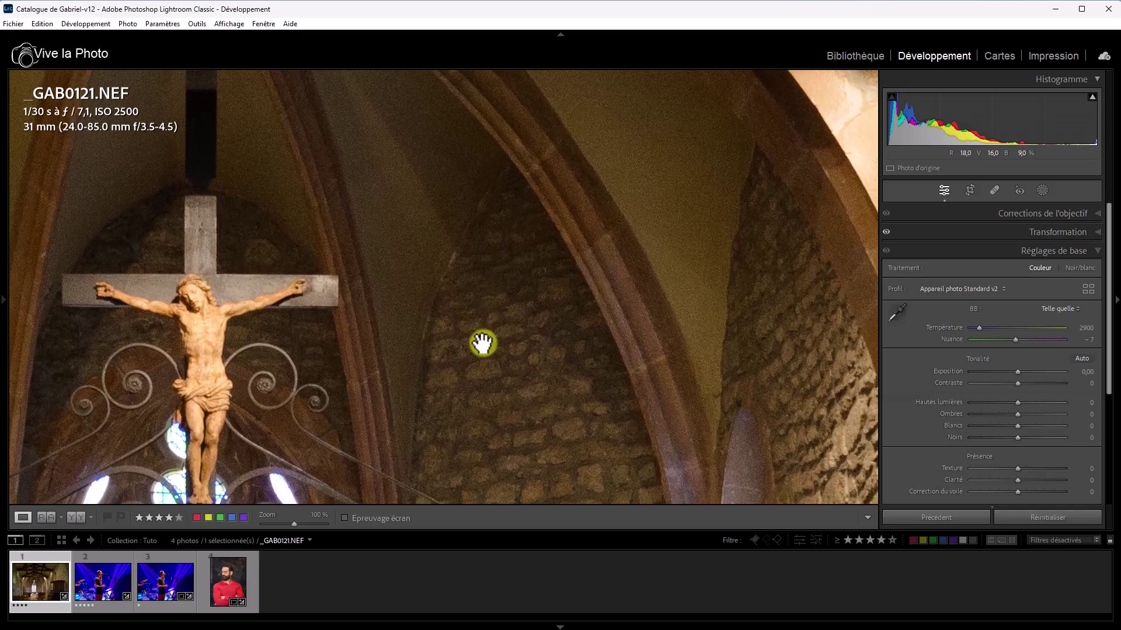
{"action": "left_click_drag", "start_coordinate": [453, 437], "coordinate": [560, 253]}
{"action": "left_click_drag", "start_coordinate": [526, 496], "coordinate": [532, 426]}
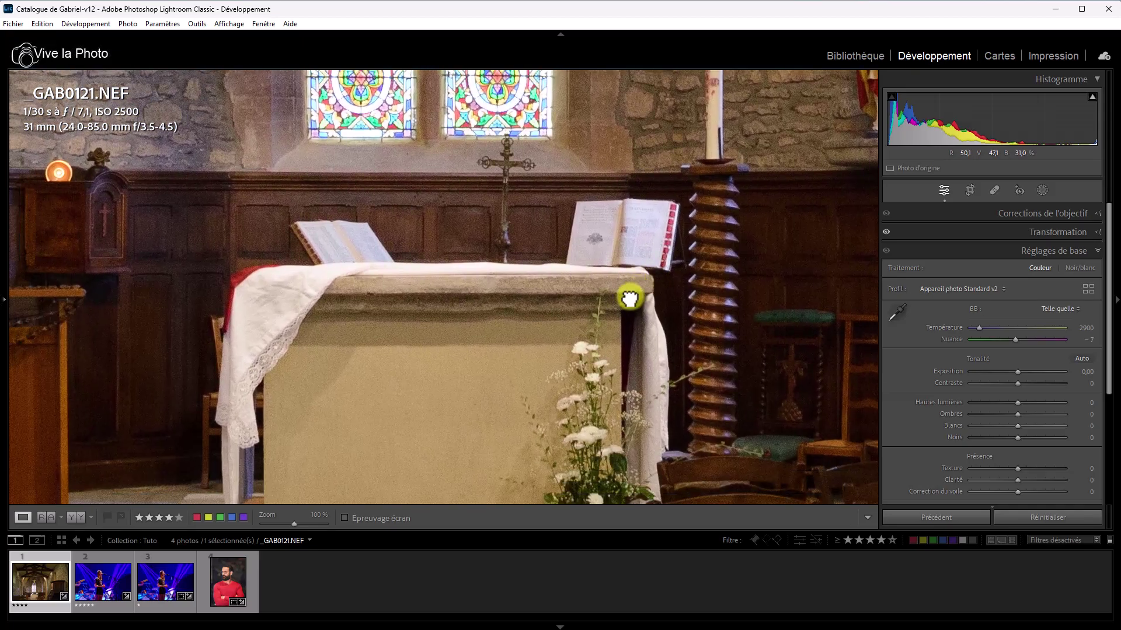
{"action": "left_click_drag", "start_coordinate": [630, 299], "coordinate": [577, 261]}
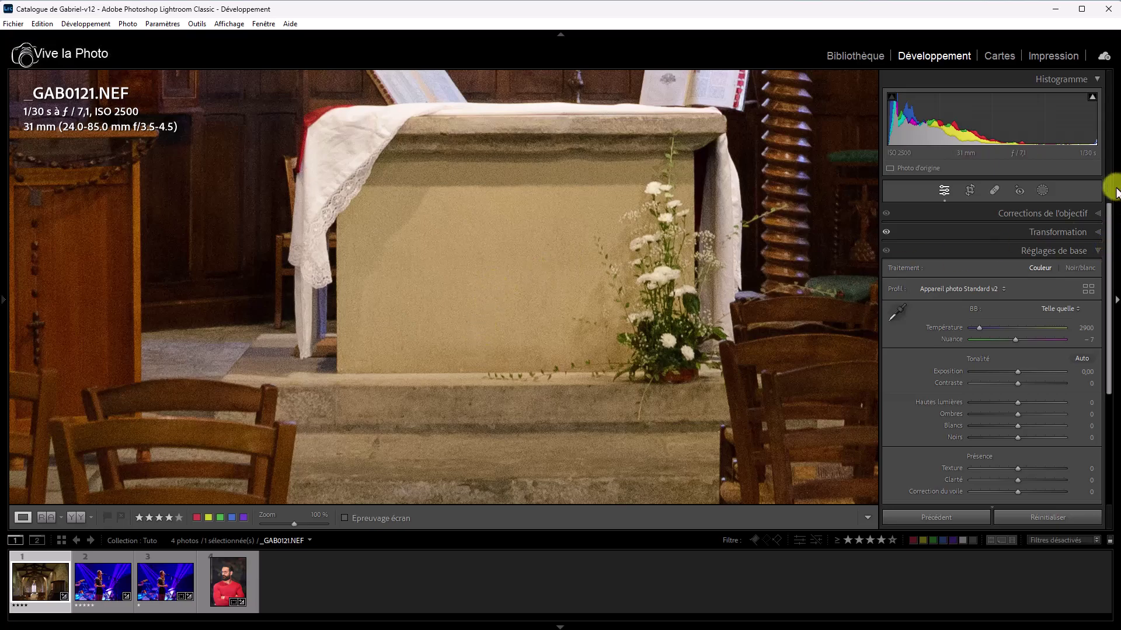
- Briefly expand and collapse Lens Corrections, then expand the Detail panel showing sharpening and noise settings
{"action": "left_click", "coordinate": [1096, 215]}
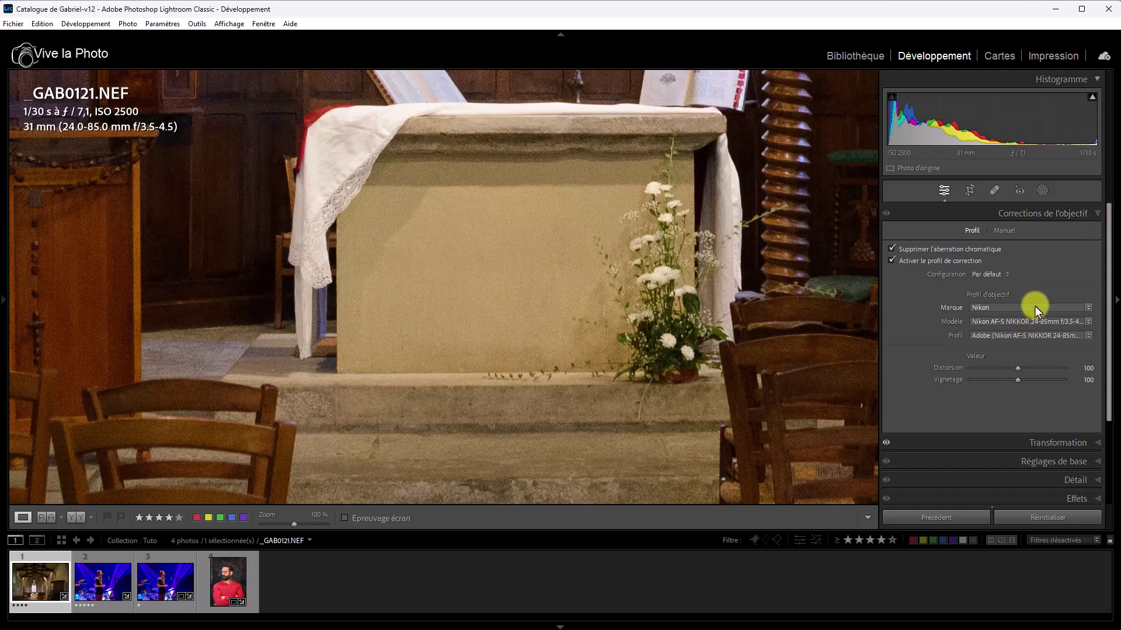
{"action": "key", "text": "ctrl+6"}
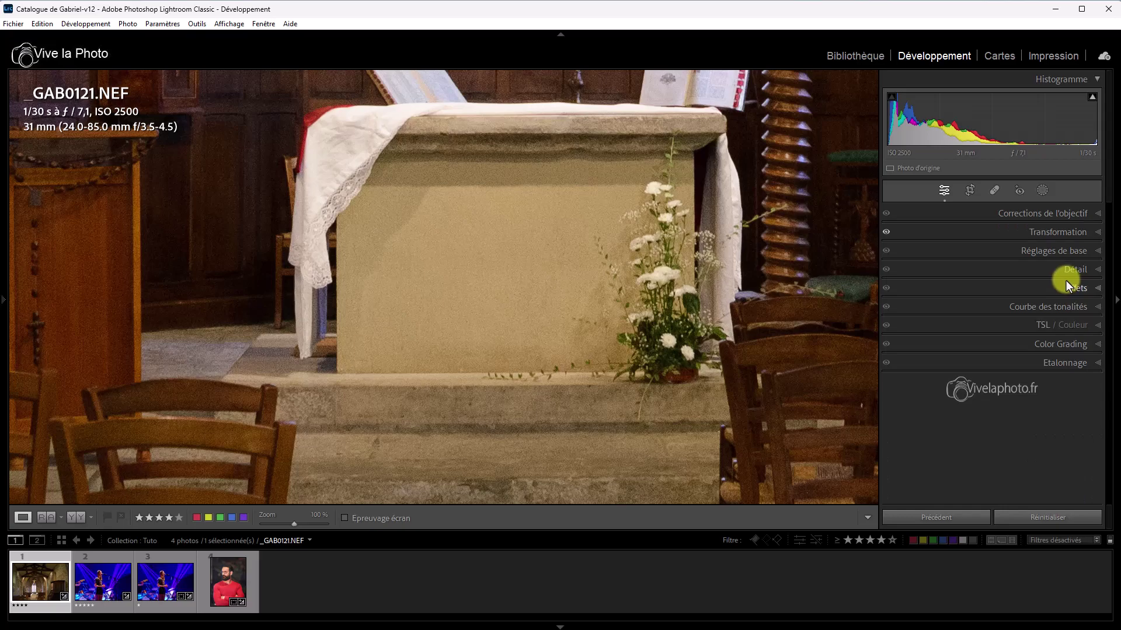
{"action": "left_click", "coordinate": [1097, 270]}
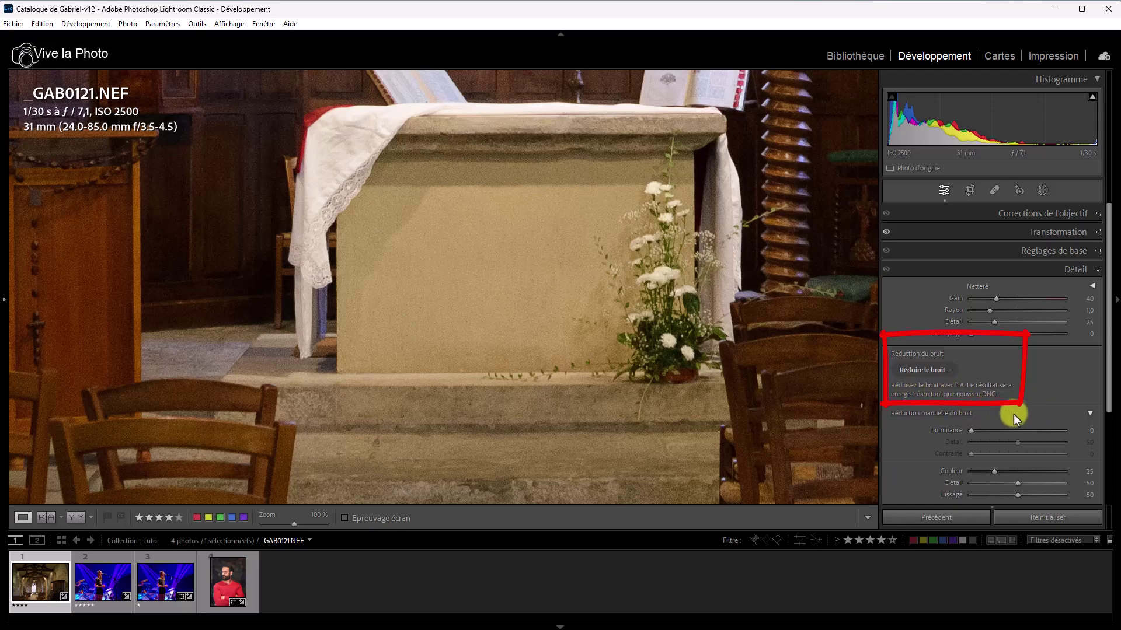
- Expand manual noise reduction and raise Luminance to 47, checking the altar at 100%
{"action": "left_click", "coordinate": [1090, 413]}
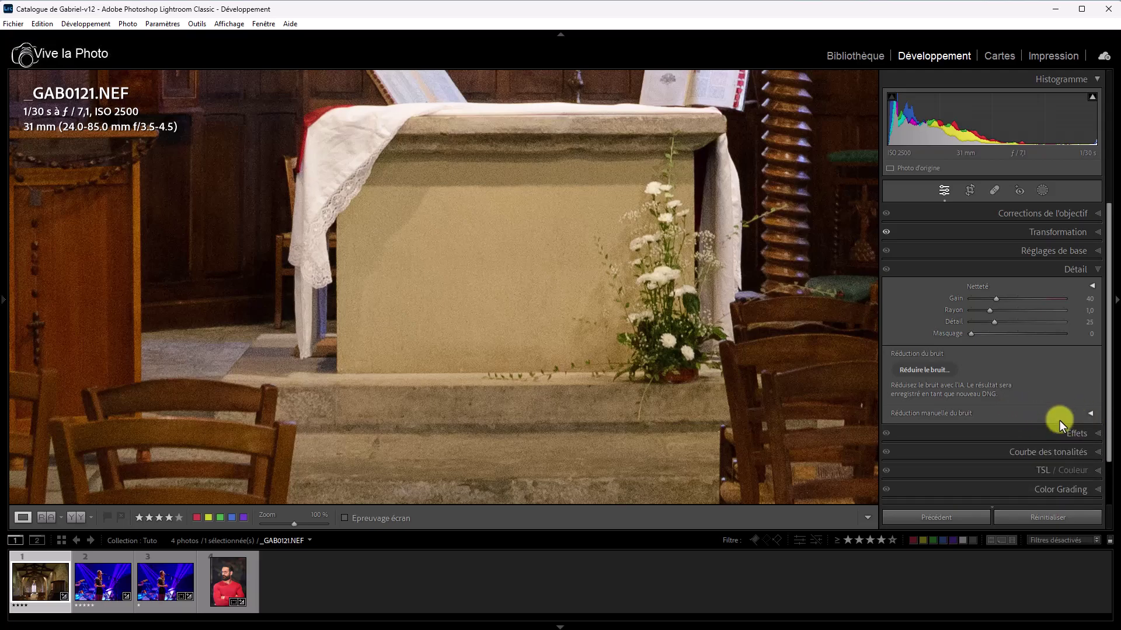
{"action": "left_click", "coordinate": [1090, 414]}
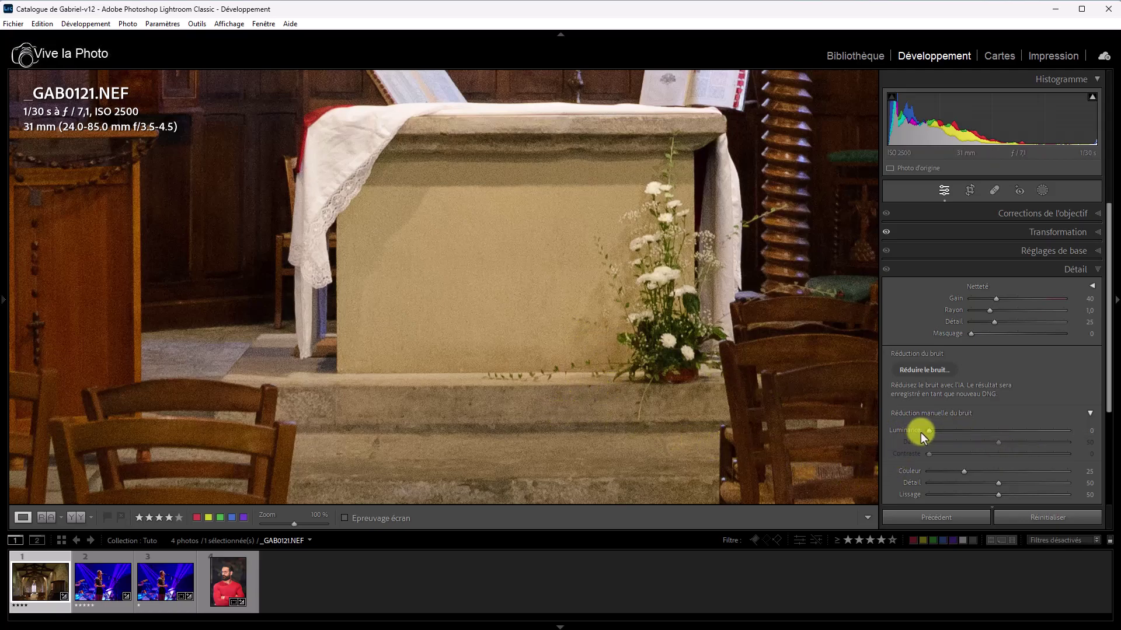
{"action": "left_click_drag", "start_coordinate": [928, 431], "coordinate": [933, 433]}
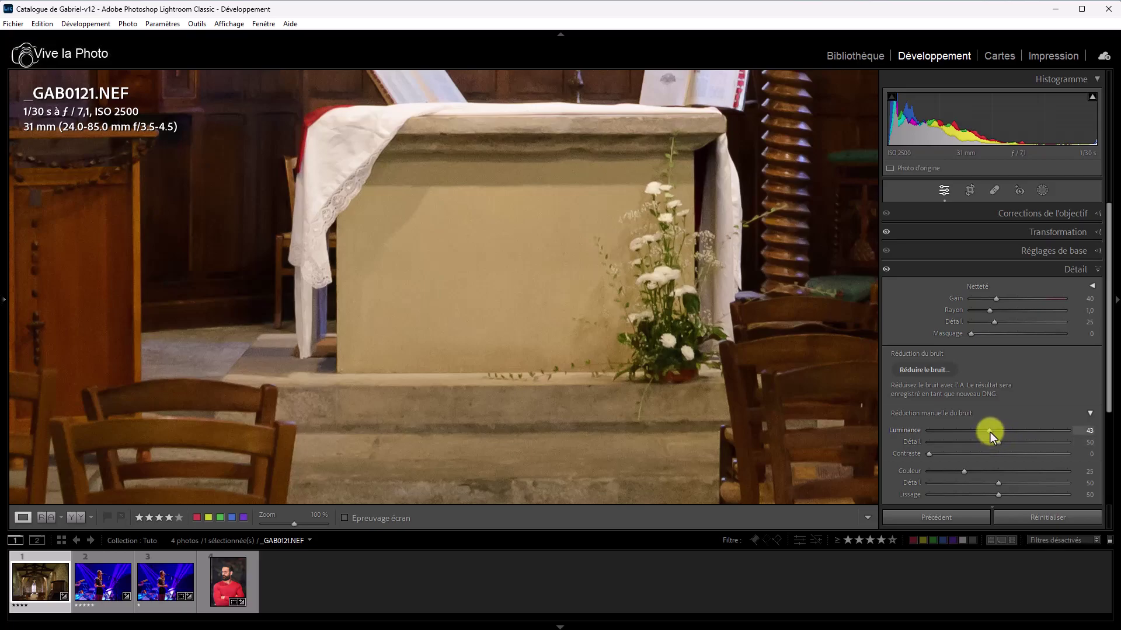
{"action": "left_click_drag", "start_coordinate": [989, 434], "coordinate": [998, 433]}
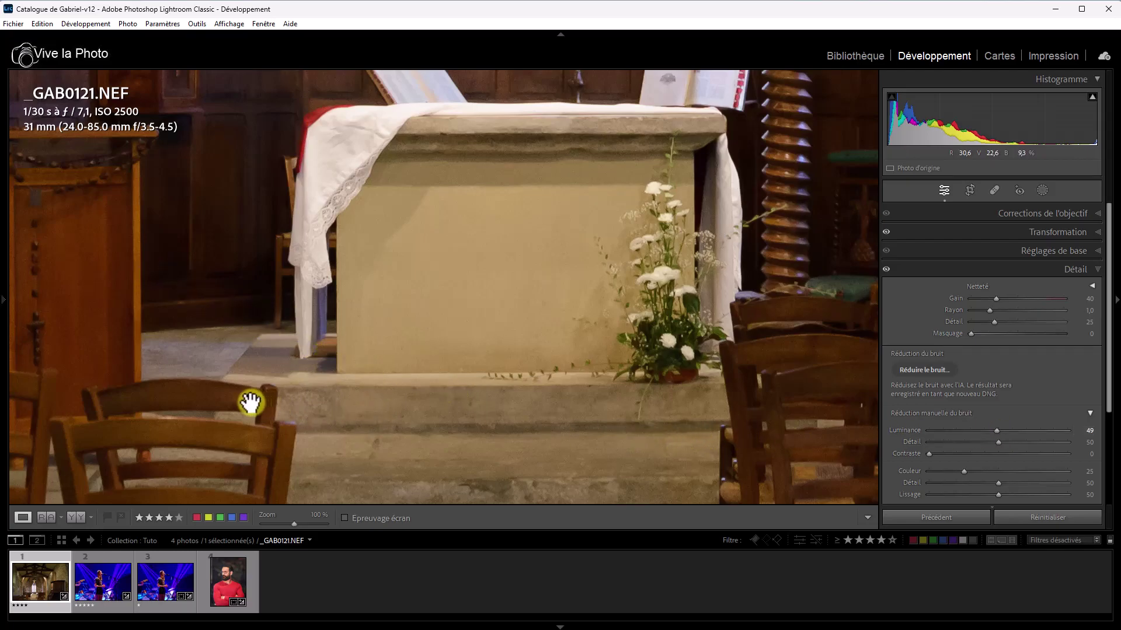
{"action": "left_click", "coordinate": [283, 348]}
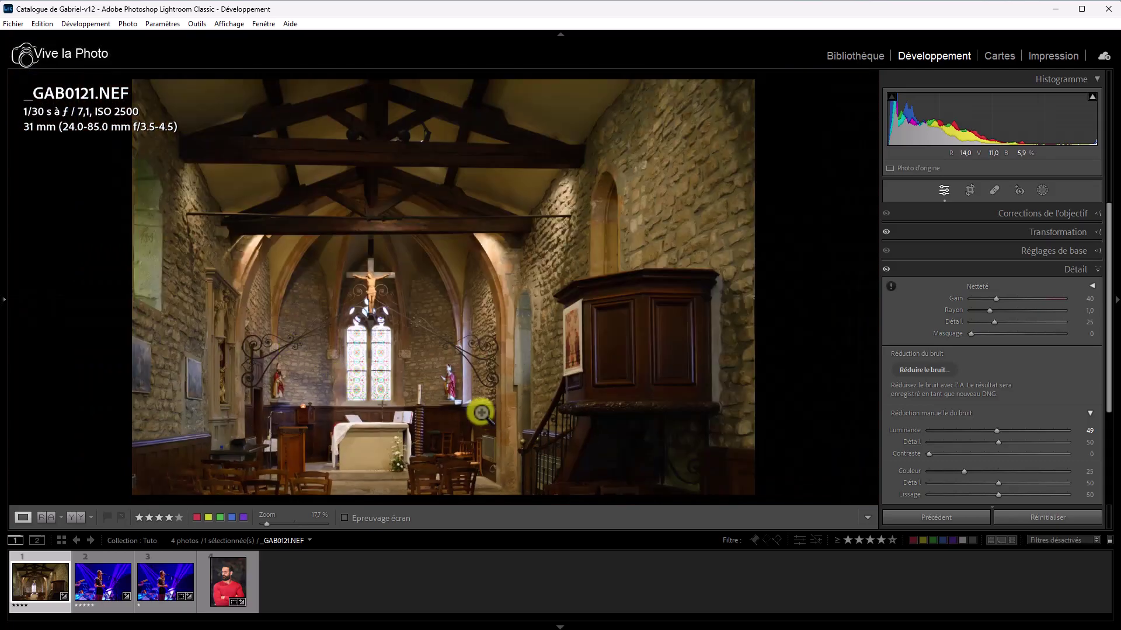
{"action": "left_click", "coordinate": [432, 415]}
{"action": "left_click_drag", "start_coordinate": [331, 443], "coordinate": [593, 169]}
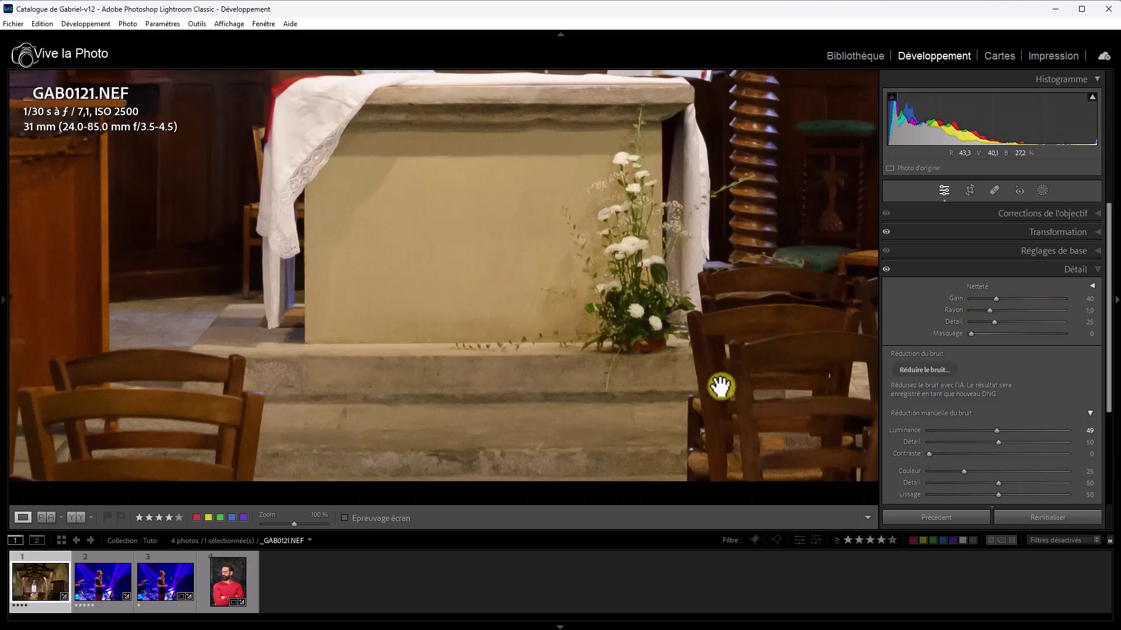
- Reset Luminance to 0 and raise it to 52, inspecting windows, ironwork and stone wall
{"action": "double_click", "coordinate": [997, 429]}
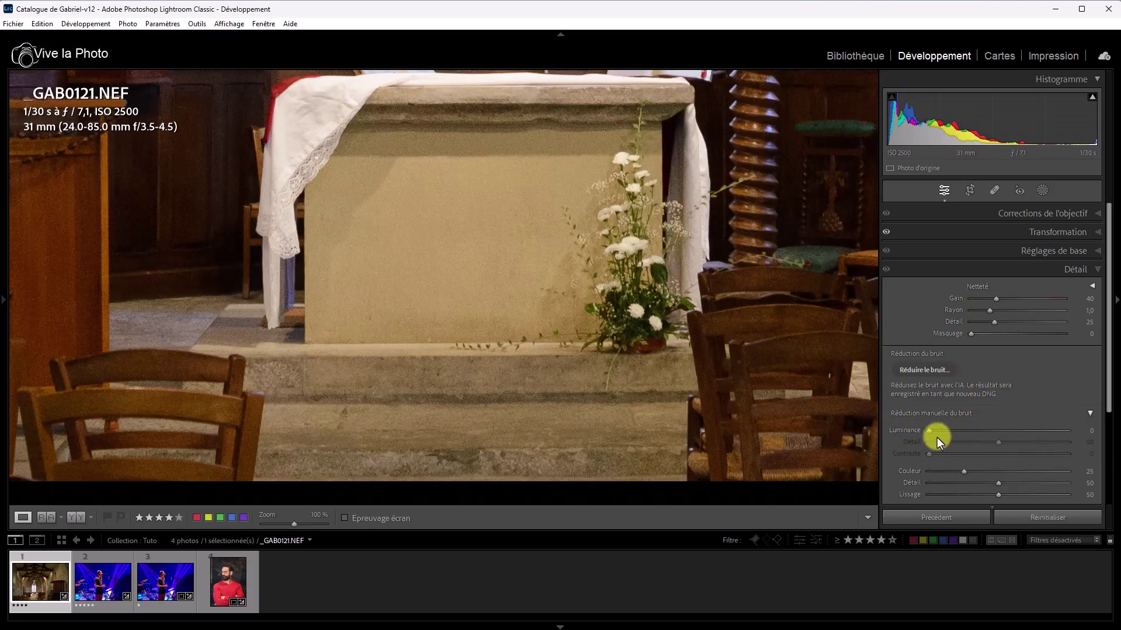
{"action": "left_click_drag", "start_coordinate": [930, 430], "coordinate": [1004, 436]}
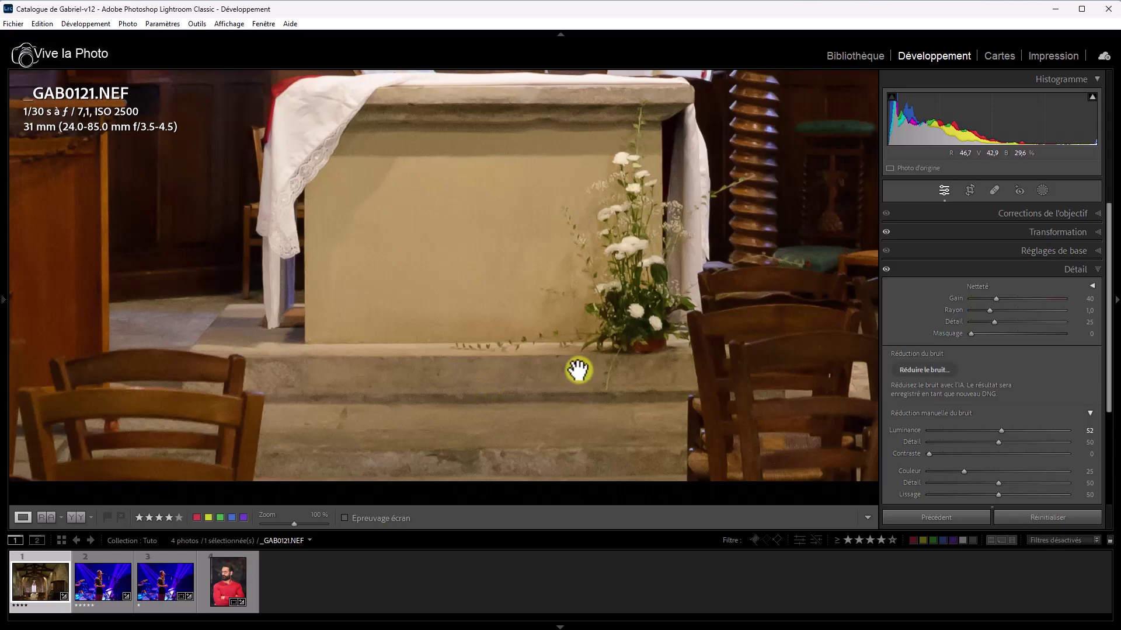
{"action": "left_click_drag", "start_coordinate": [496, 363], "coordinate": [471, 583]}
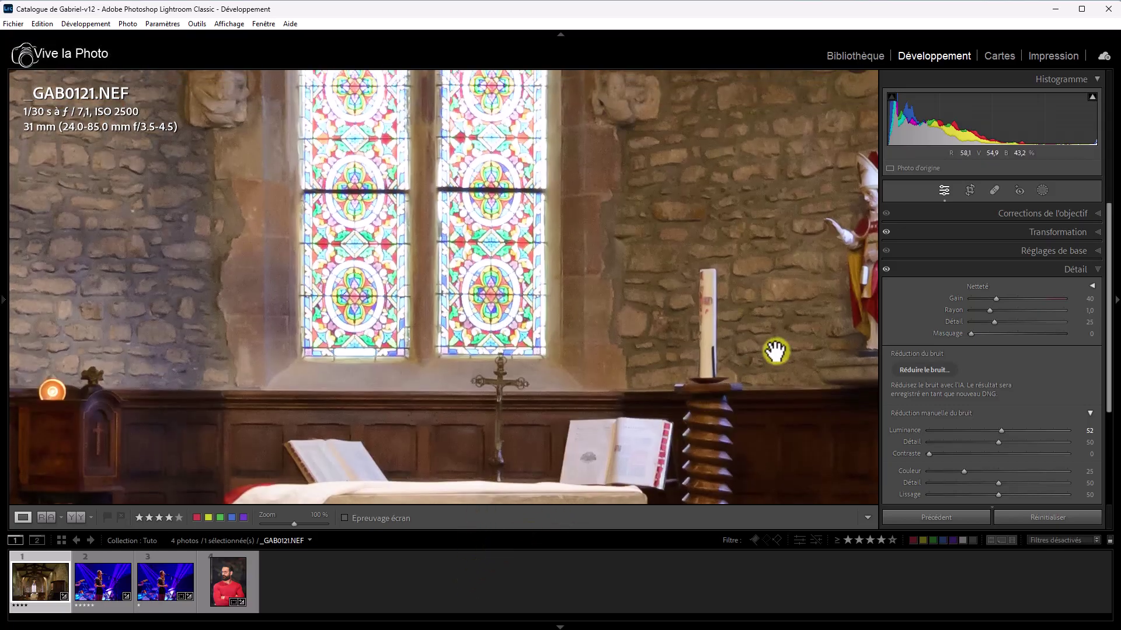
{"action": "left_click_drag", "start_coordinate": [830, 280], "coordinate": [699, 533]}
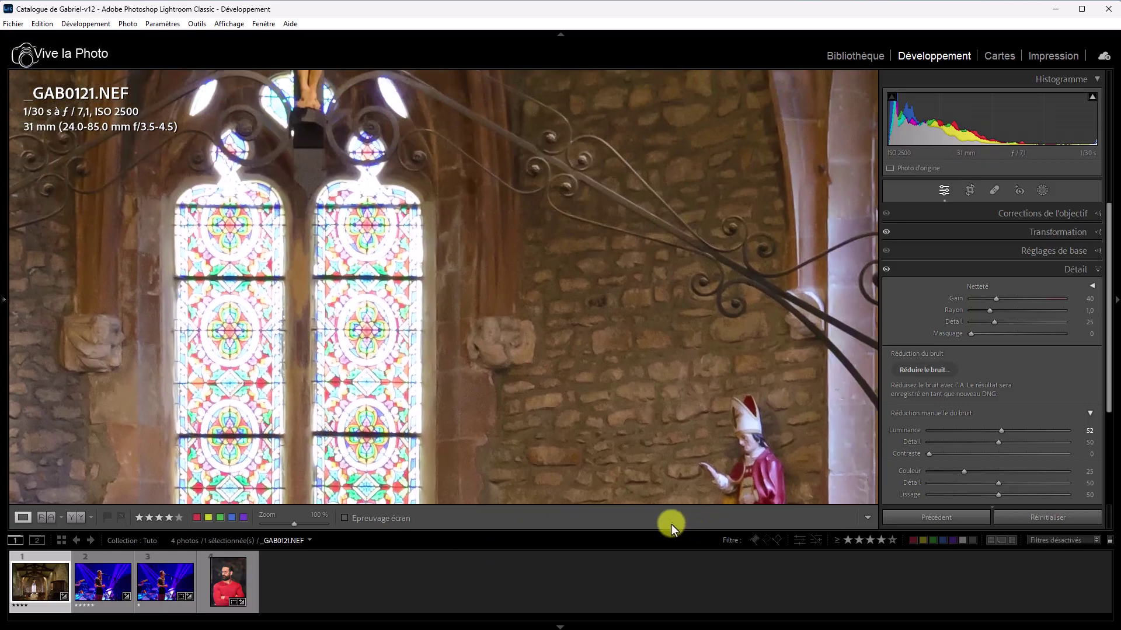
{"action": "left_click_drag", "start_coordinate": [646, 393], "coordinate": [383, 328]}
{"action": "left_click_drag", "start_coordinate": [613, 385], "coordinate": [490, 340]}
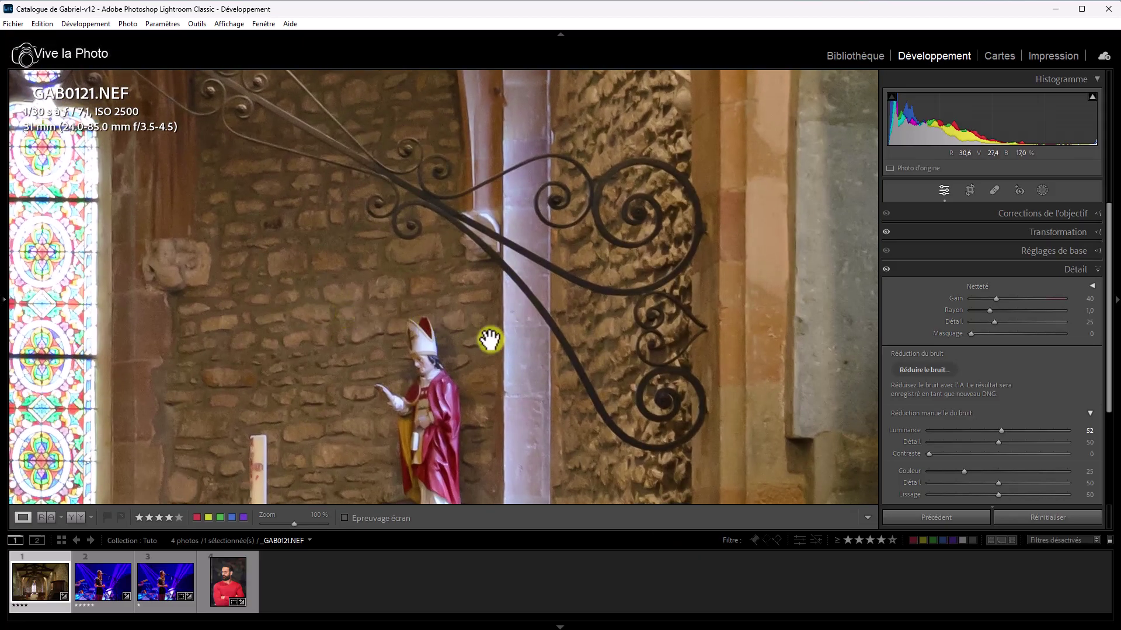
{"action": "left_click_drag", "start_coordinate": [813, 467], "coordinate": [395, 391]}
{"action": "mouse_move", "coordinate": [671, 508]}
{"action": "left_mouse_down"}
{"action": "mouse_move", "coordinate": [495, 512]}
{"action": "mouse_move", "coordinate": [463, 621]}
{"action": "left_mouse_up"}
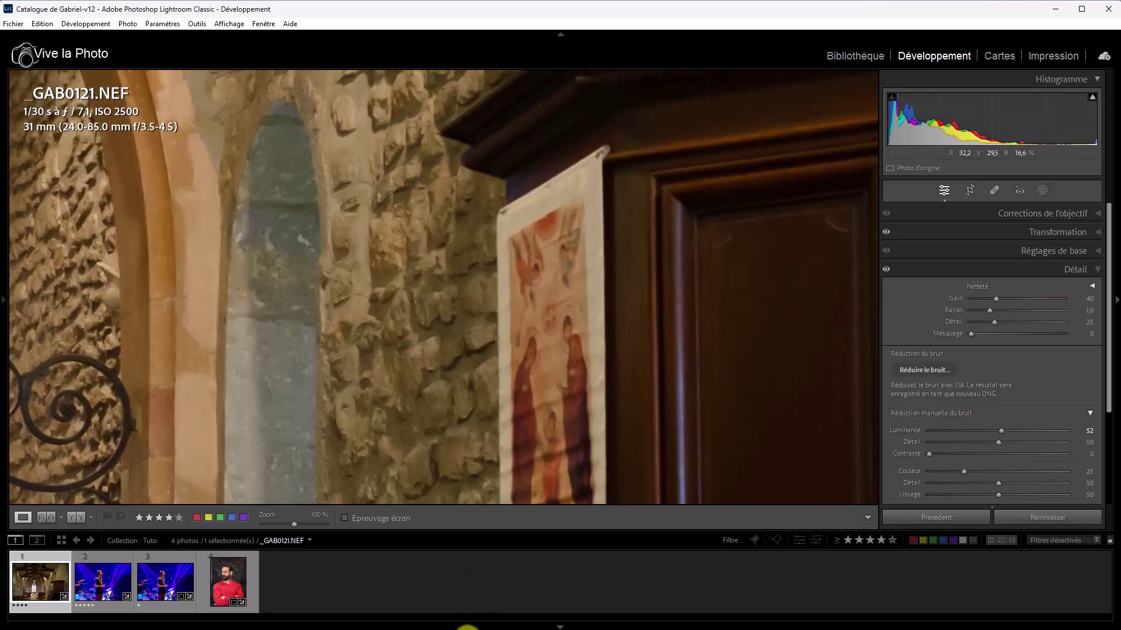
{"action": "left_click_drag", "start_coordinate": [405, 317], "coordinate": [260, 388]}
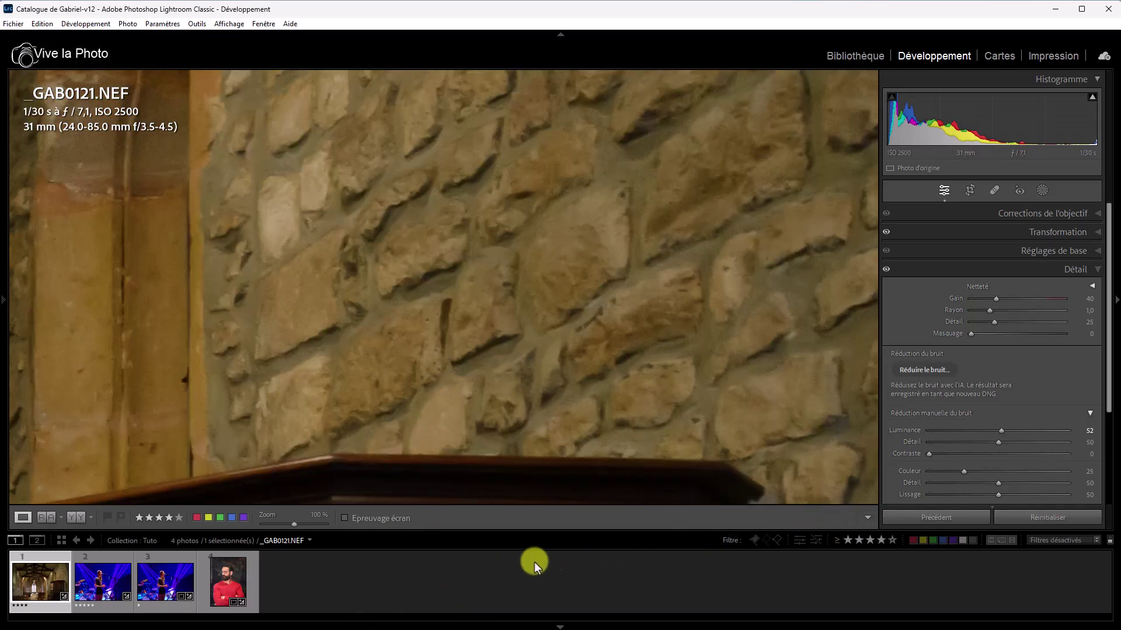
- Fit the photo, zoom to 100% on the altar, and drag Luminance back to 0
{"action": "key", "text": "z"}
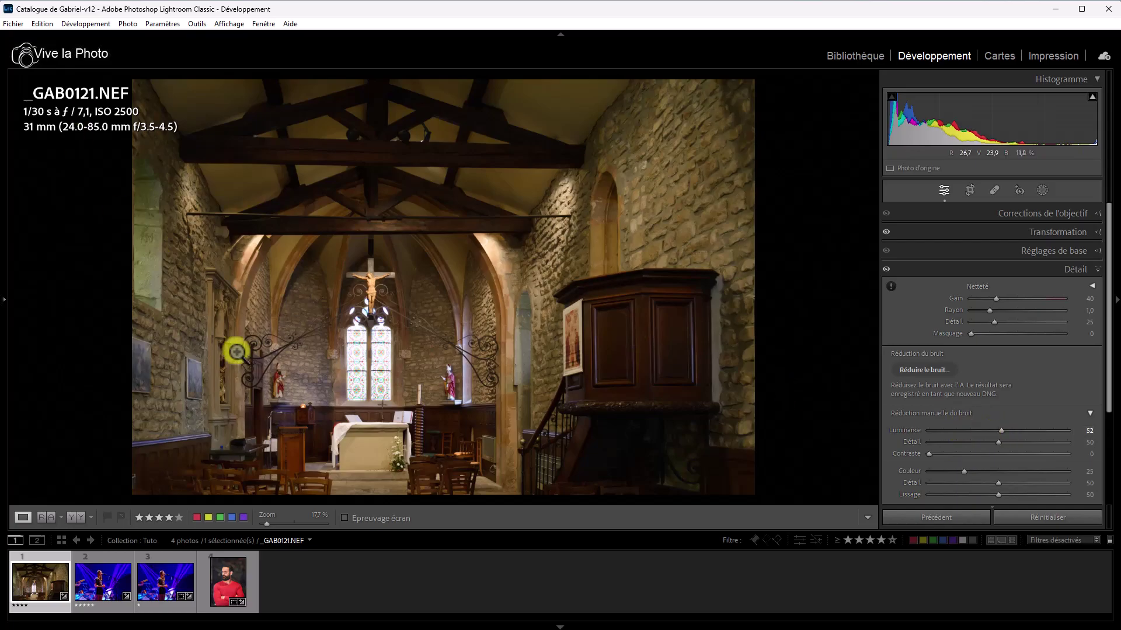
{"action": "left_click", "coordinate": [367, 473]}
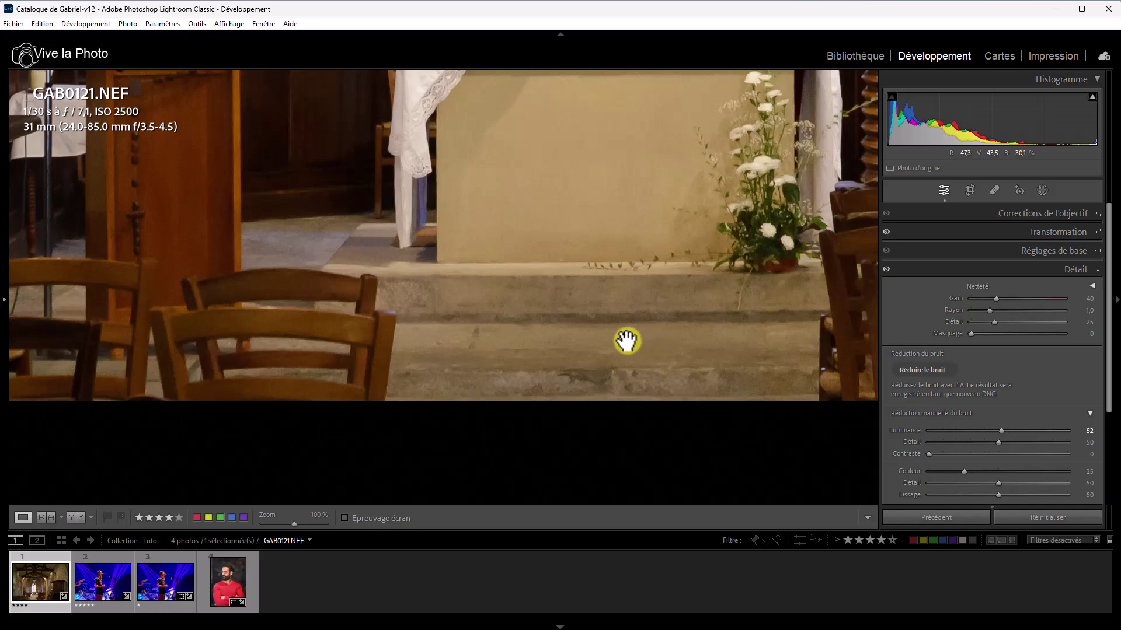
{"action": "left_click_drag", "start_coordinate": [1002, 432], "coordinate": [929, 432]}
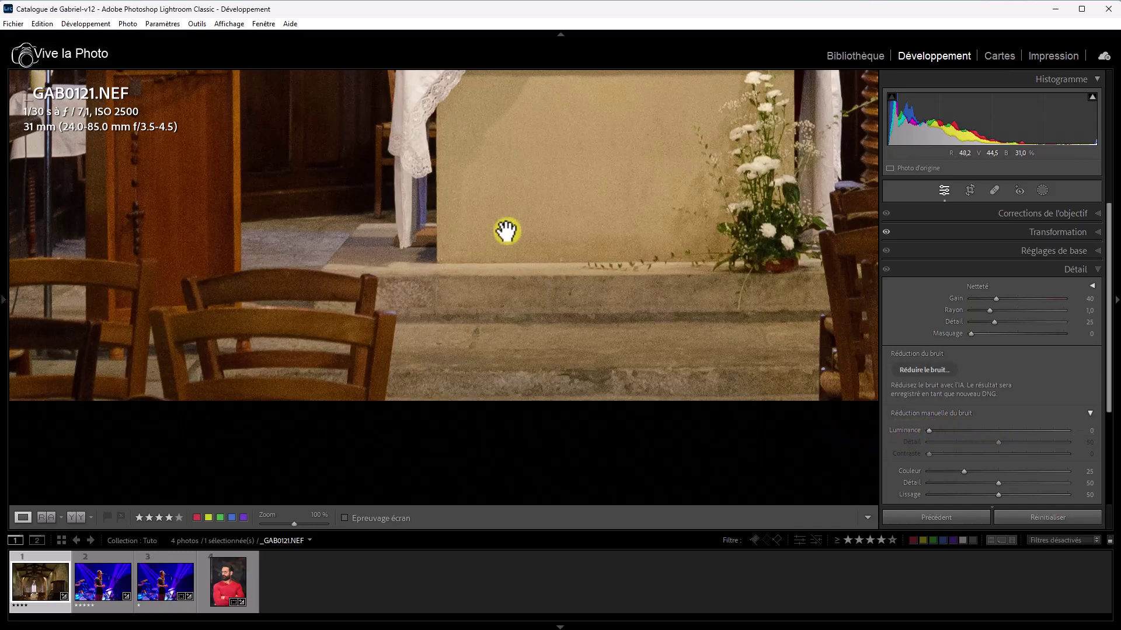
{"action": "left_click_drag", "start_coordinate": [461, 208], "coordinate": [548, 450]}
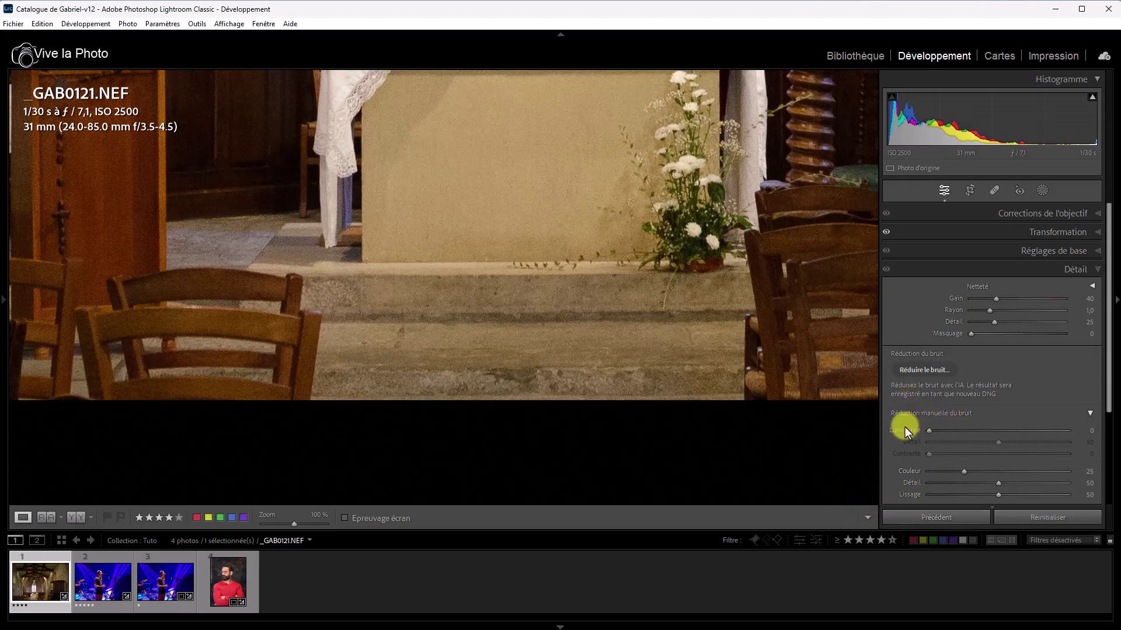
- Open the AI Denoise Enhance preview and compare it with and without enhancement on a plain beige area
{"action": "left_click", "coordinate": [927, 371]}
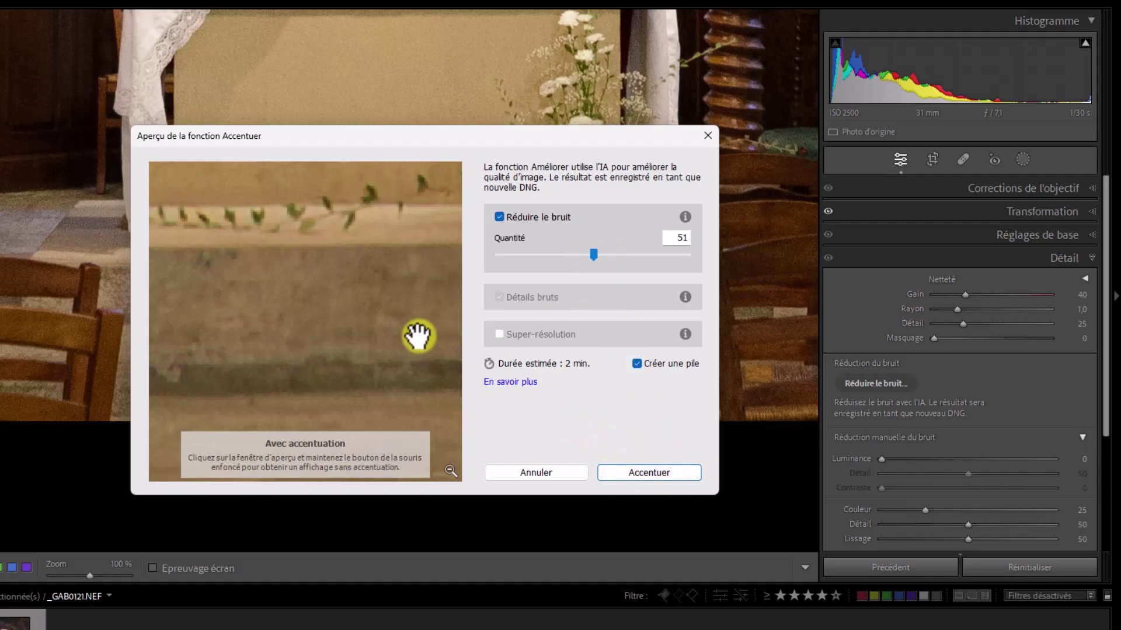
{"action": "left_click", "coordinate": [349, 334]}
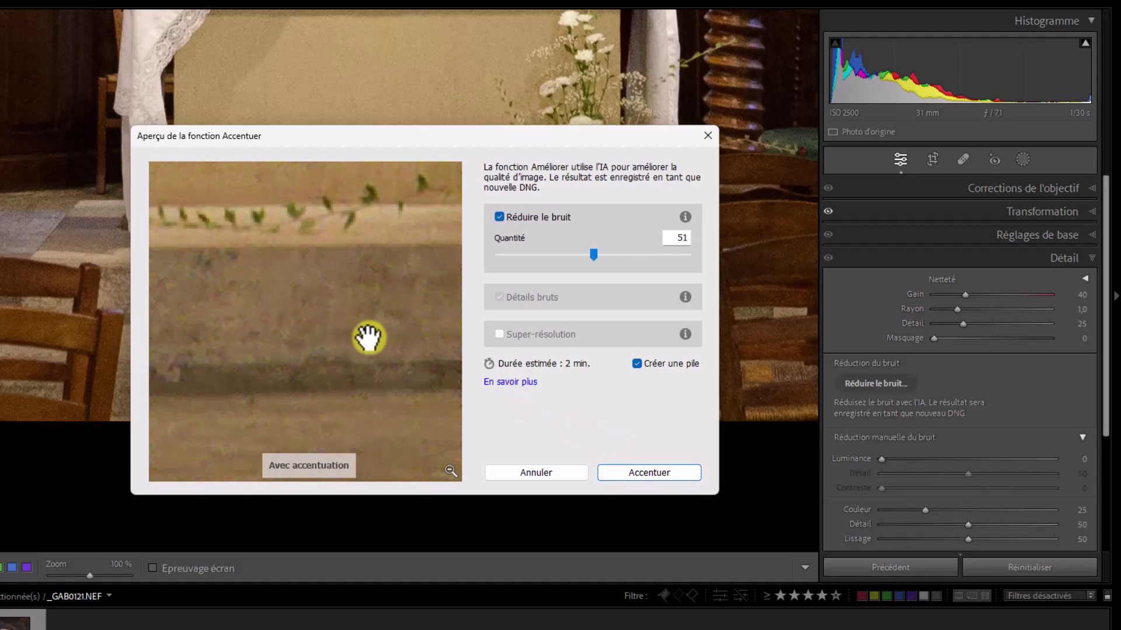
{"action": "left_click", "coordinate": [338, 314]}
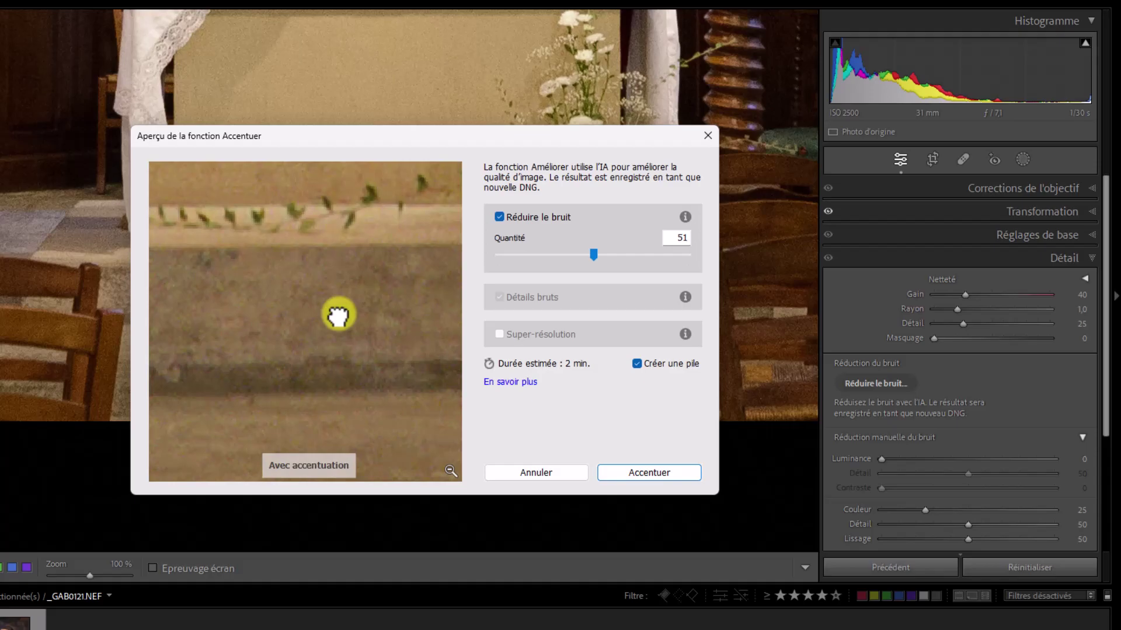
{"action": "left_click_drag", "start_coordinate": [338, 315], "coordinate": [300, 555]}
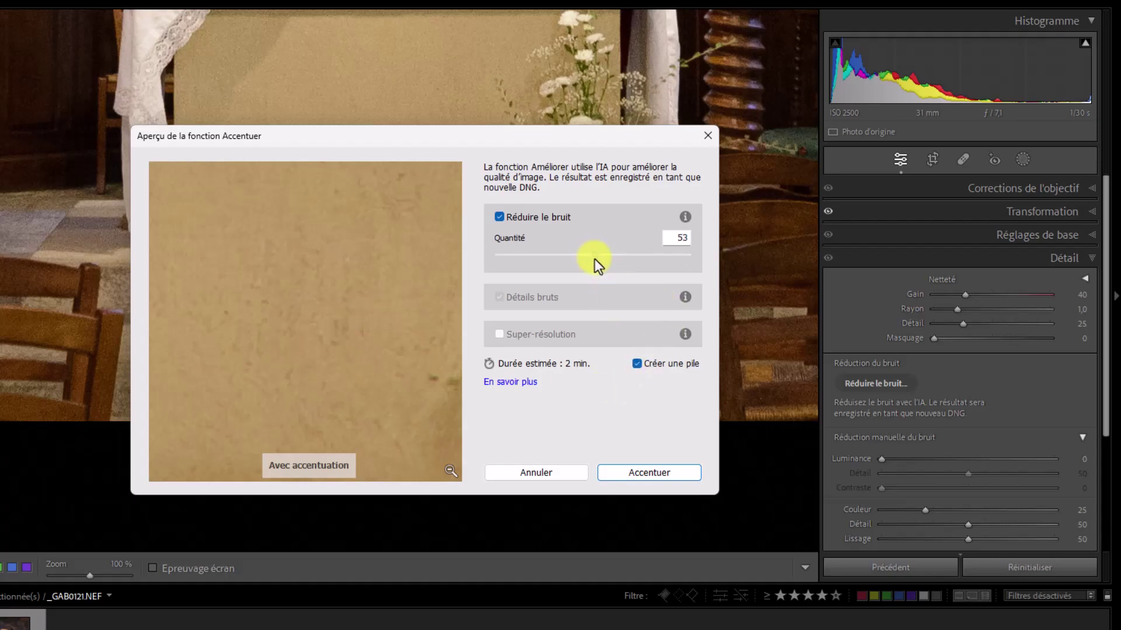
- Raise the Quantité slider in the Enhance preview so AI Denoise amount reads 55
{"action": "scroll", "coordinate": [594, 258], "scroll_direction": "up", "scroll_amount": 4}
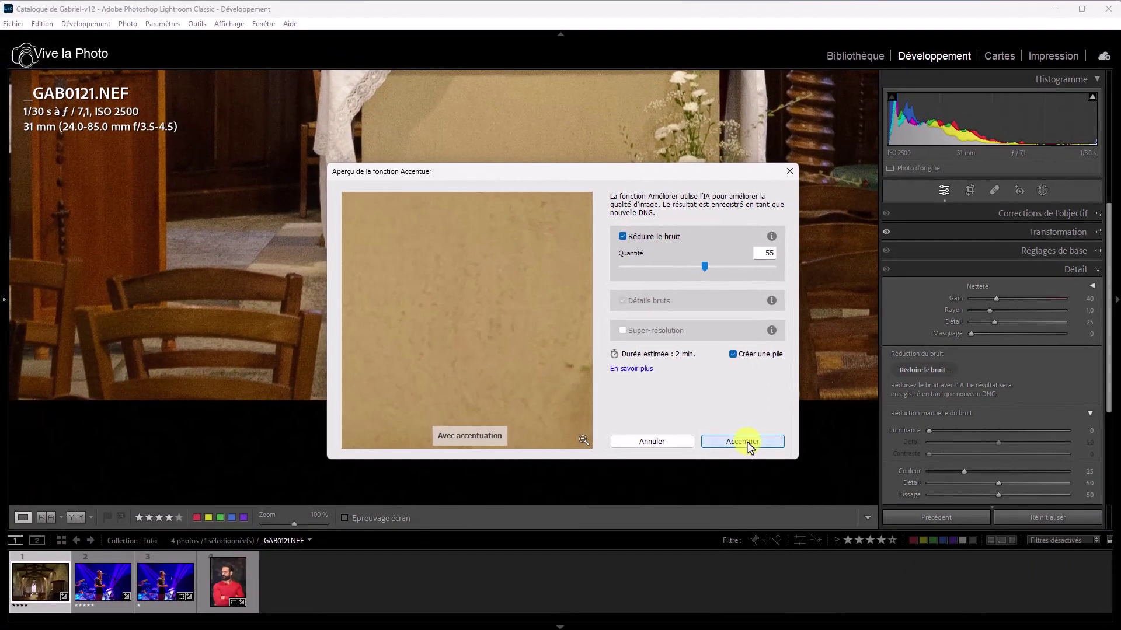
- Create the denoised DNG, give the original NEF luminance noise reduction 54, and select both photos
{"action": "left_click", "coordinate": [657, 473]}
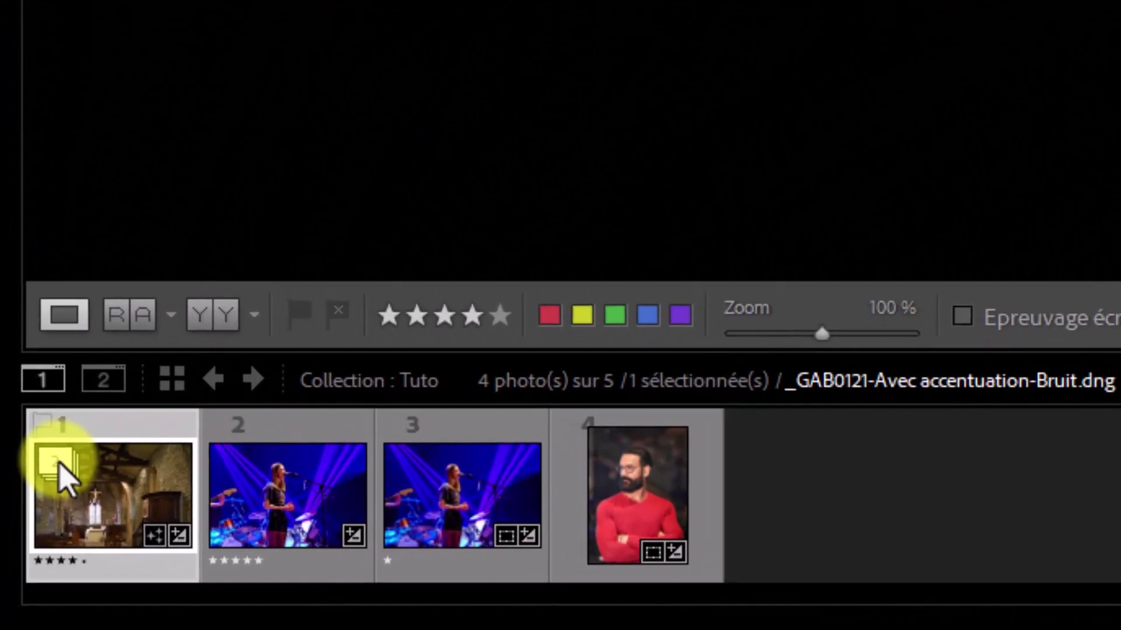
{"action": "left_click", "coordinate": [57, 464]}
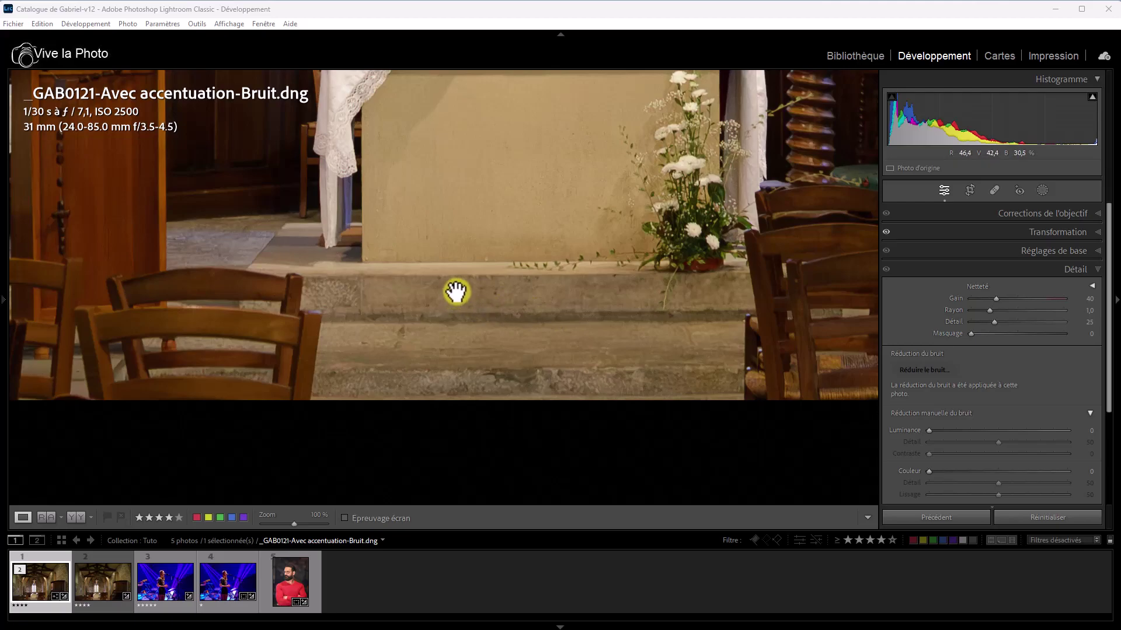
{"action": "left_click", "coordinate": [104, 582]}
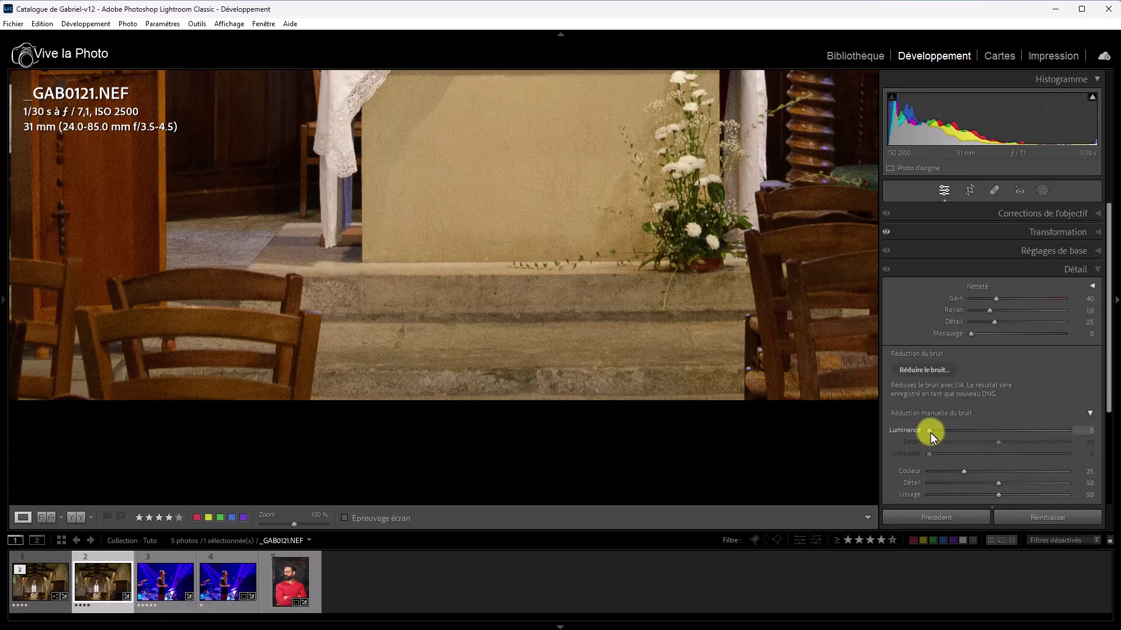
{"action": "left_click_drag", "start_coordinate": [930, 433], "coordinate": [1005, 434]}
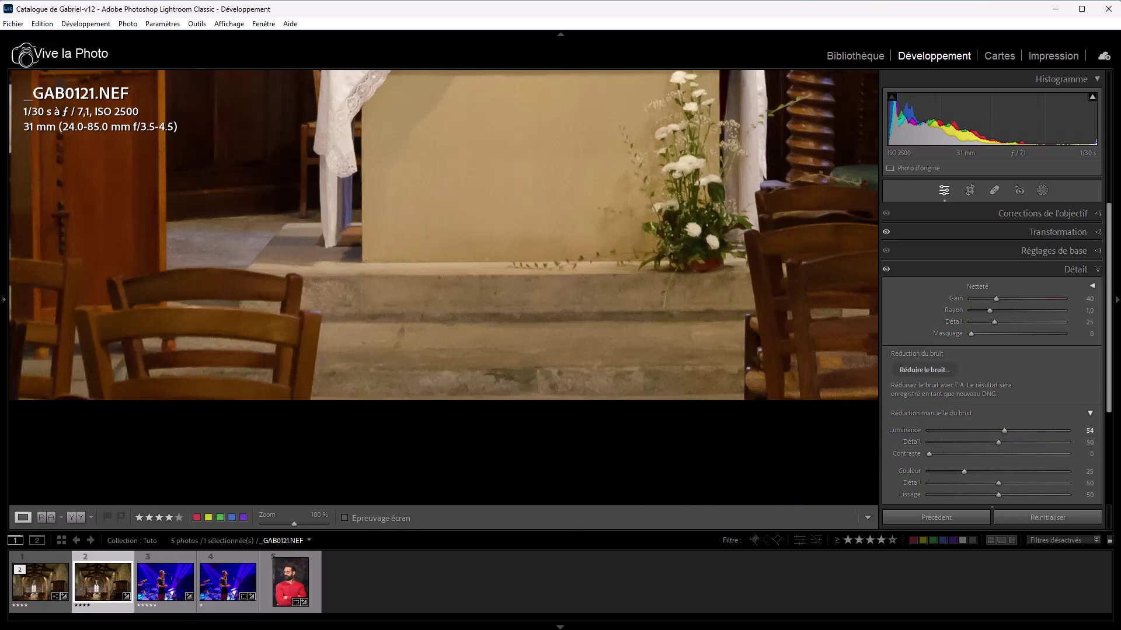
{"action": "left_click", "coordinate": [30, 590], "text": "ctrl"}
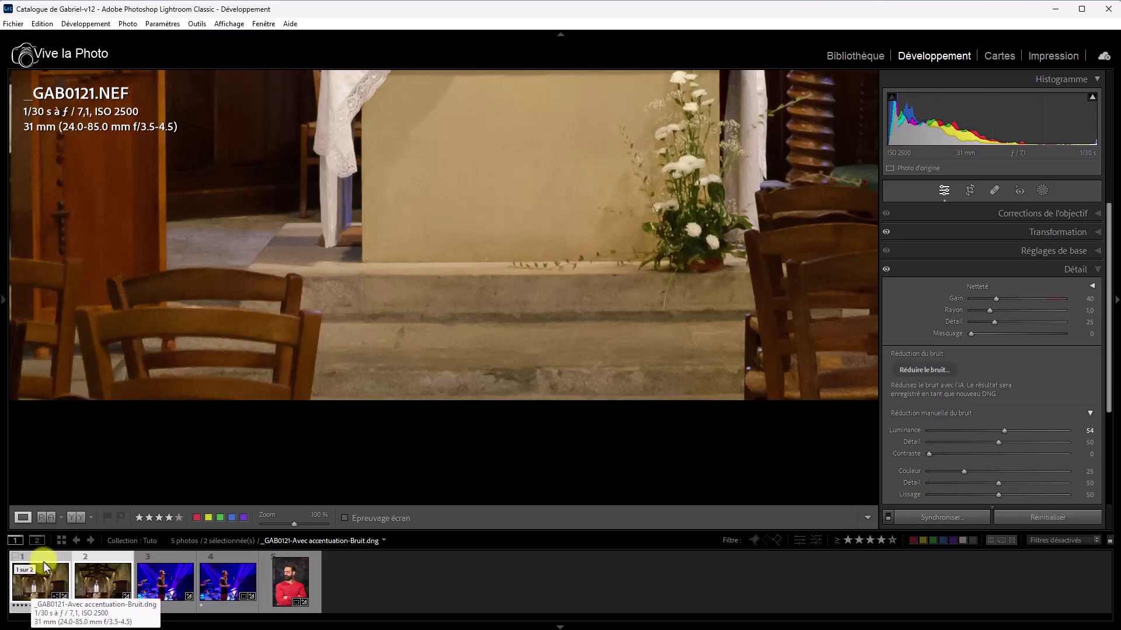
- Compare the NEF and denoised DNG side by side, panning both at 100%, then fit them
{"action": "key", "text": "c"}
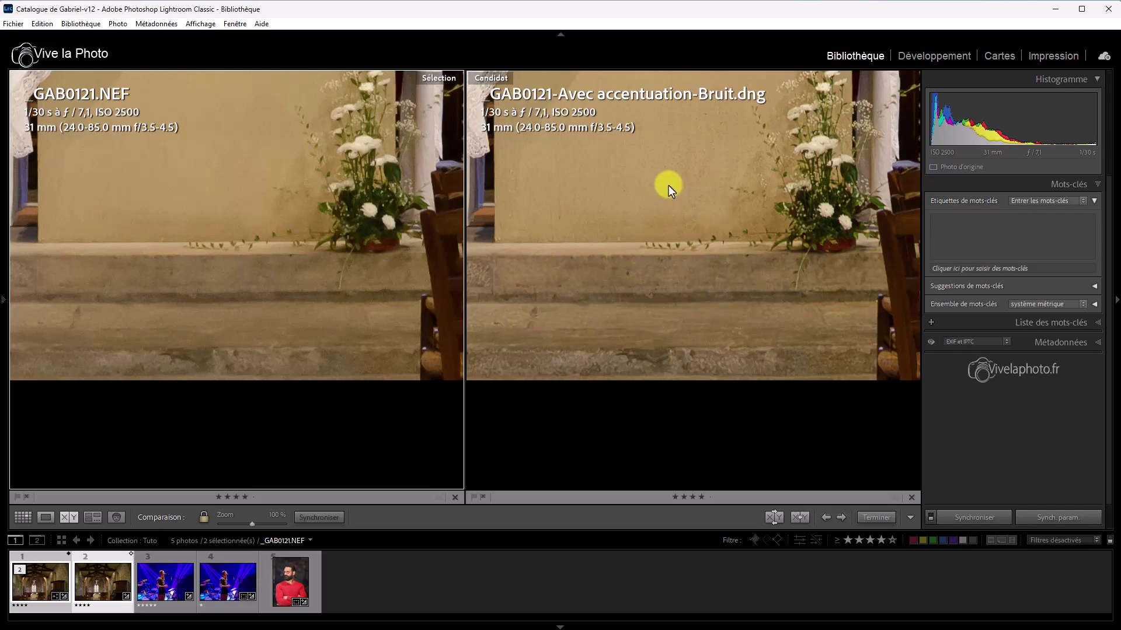
{"action": "left_click_drag", "start_coordinate": [667, 185], "coordinate": [475, 556]}
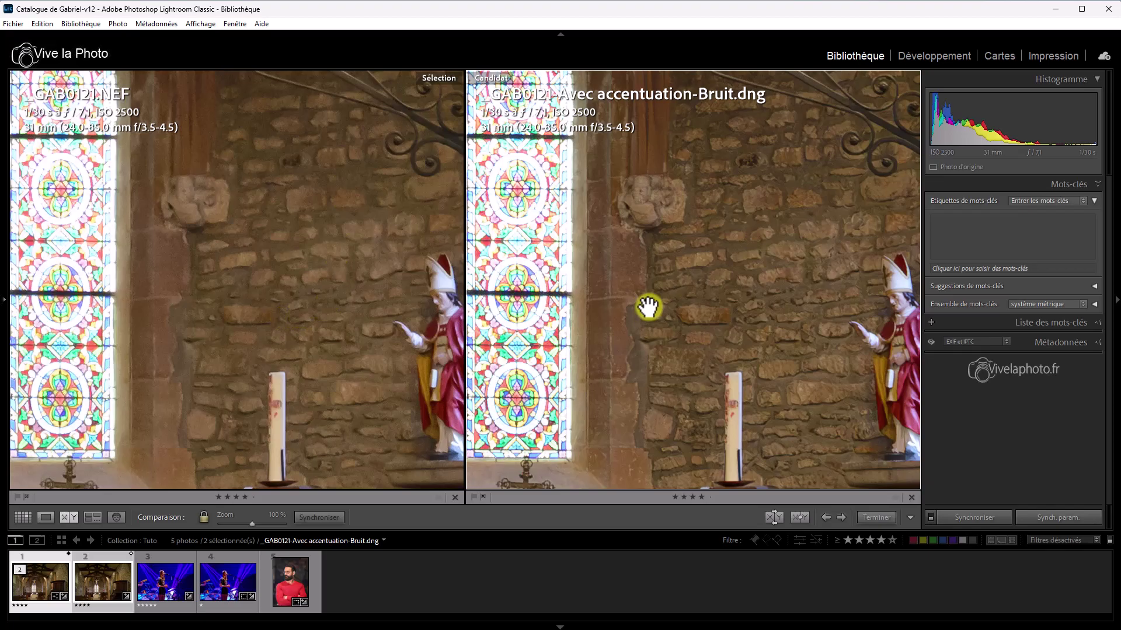
{"action": "left_click_drag", "start_coordinate": [786, 307], "coordinate": [729, 331]}
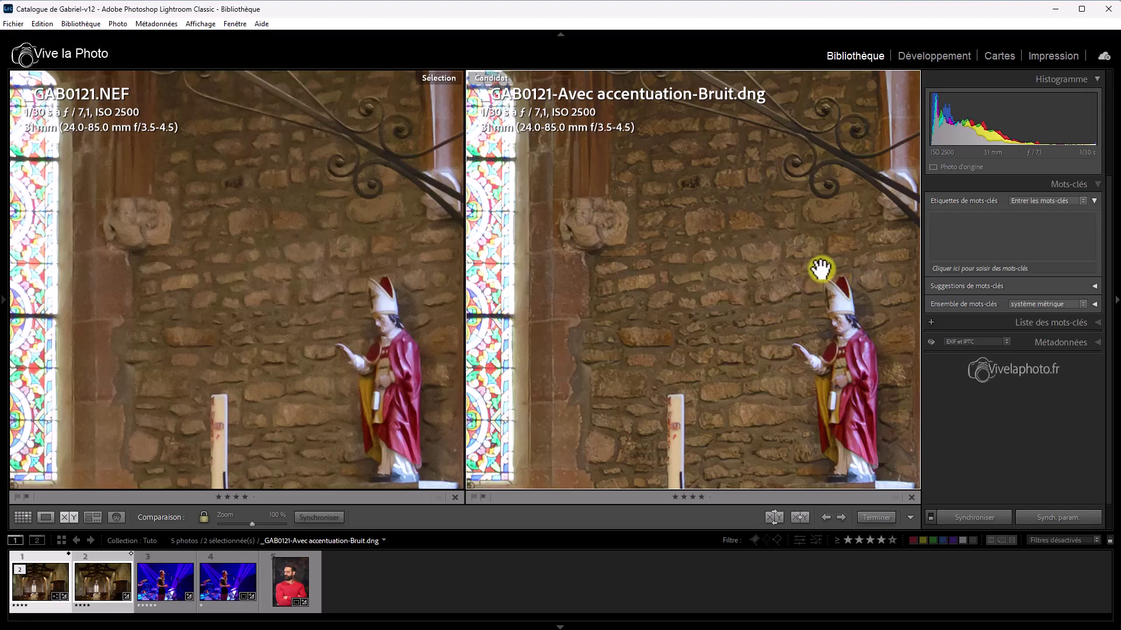
{"action": "left_click_drag", "start_coordinate": [820, 268], "coordinate": [478, 320]}
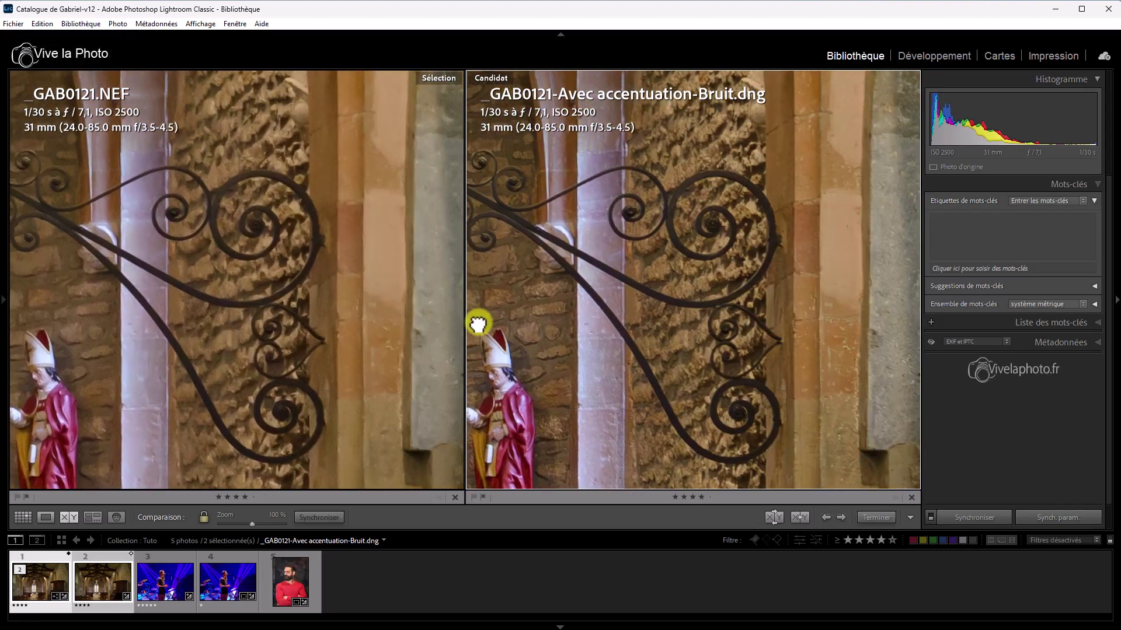
{"action": "left_click", "coordinate": [833, 350]}
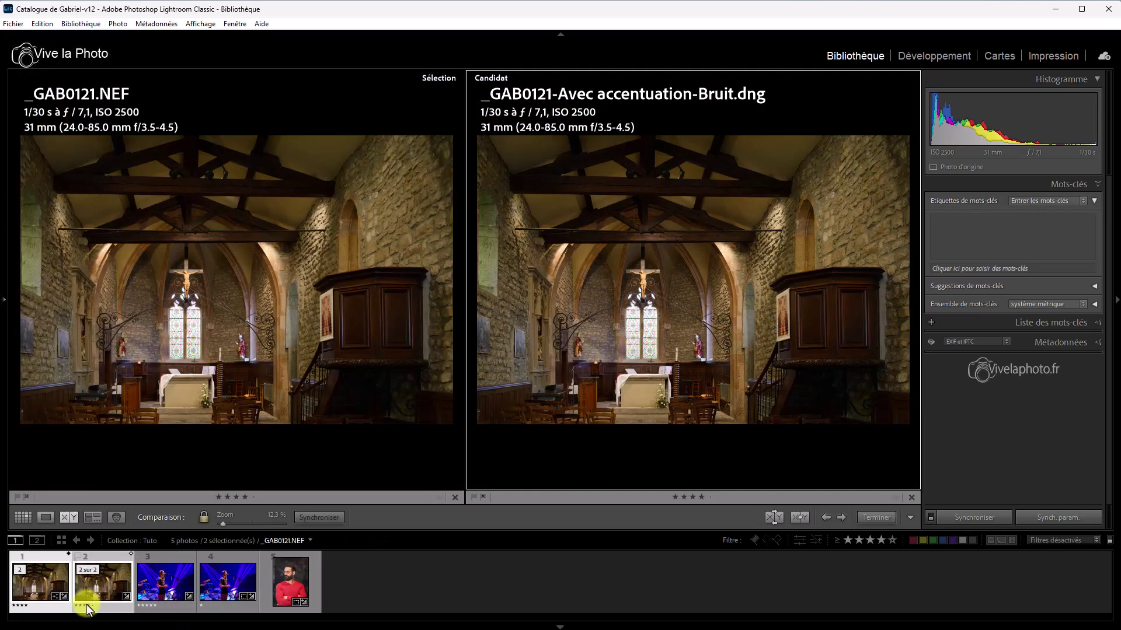
- Show the photo in Explorer and check the original _GAB0121.NEF file's properties
{"action": "right_click", "coordinate": [55, 586]}
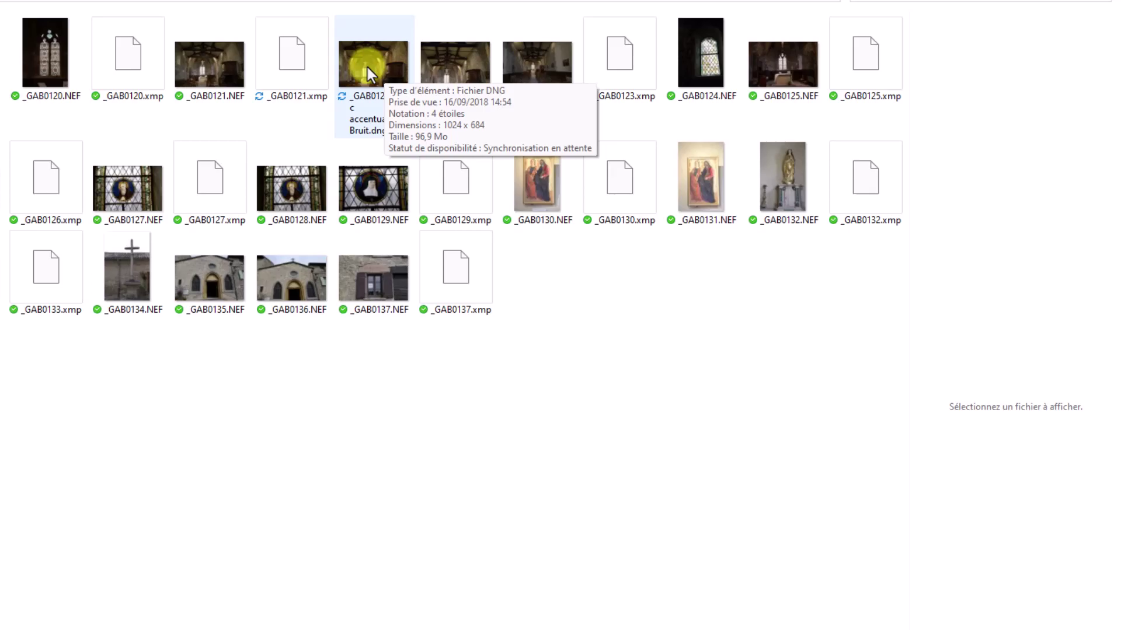
{"action": "left_click", "coordinate": [202, 68]}
{"action": "key", "text": "alt+Return"}
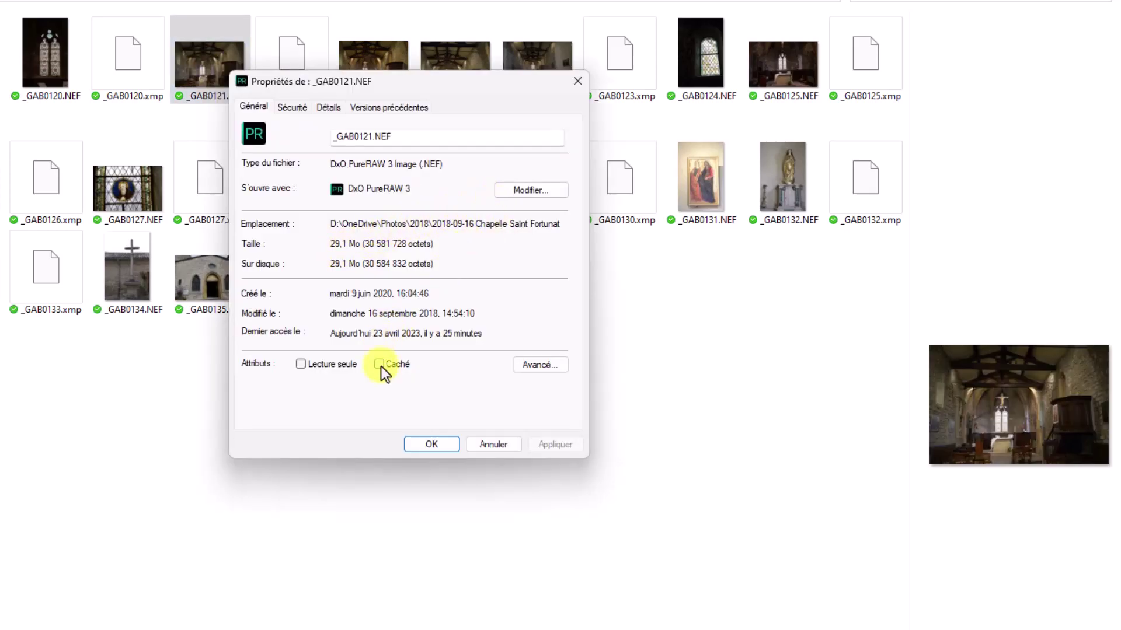
{"action": "left_click", "coordinate": [432, 442]}
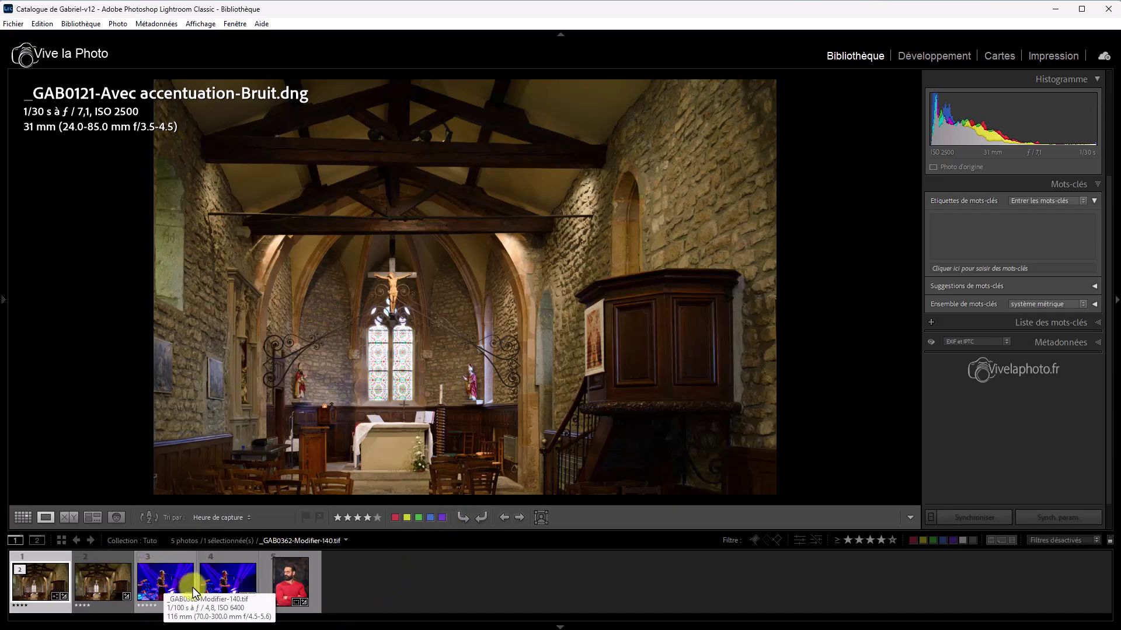
- Select the concert singer photo in the filmstrip and zoom 1:1 on the singer's face
{"action": "left_click", "coordinate": [170, 581]}
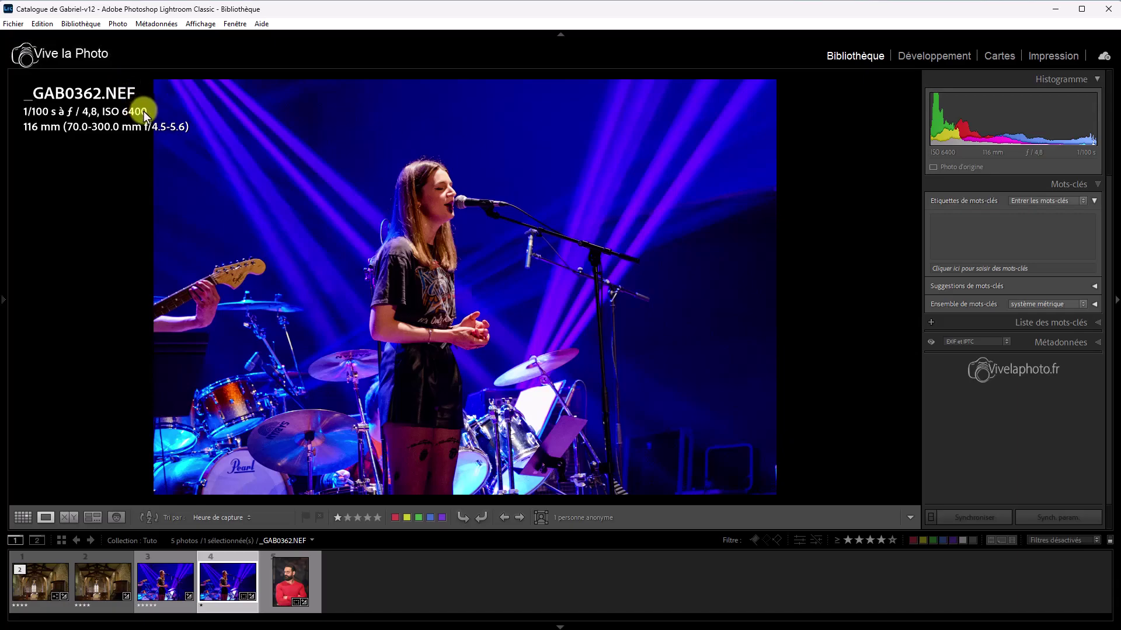
{"action": "left_click", "coordinate": [443, 261]}
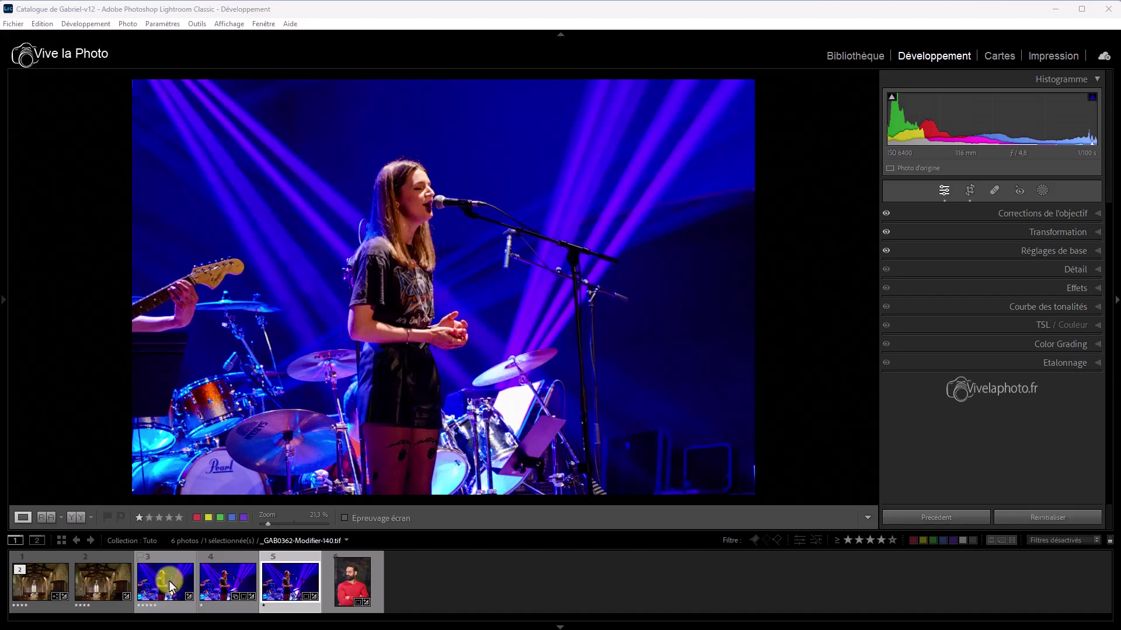
- Compare the third, fourth and fifth concert versions, settle on _GAB0362.NEF, and check its face at 100%
{"action": "left_click", "coordinate": [170, 585]}
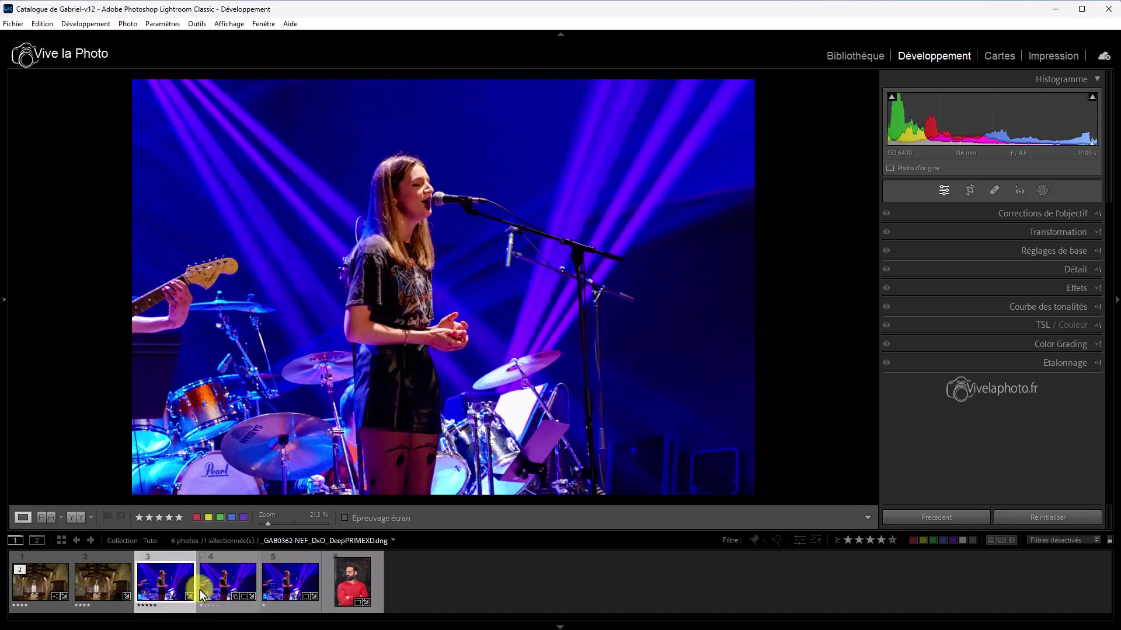
{"action": "left_click", "coordinate": [237, 584]}
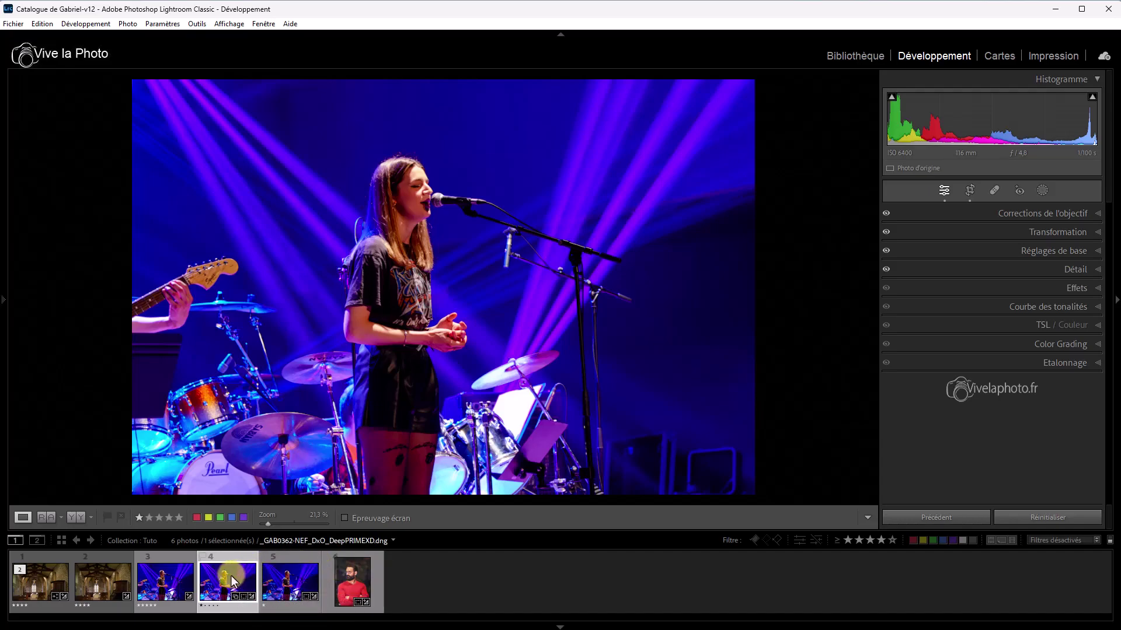
{"action": "left_click", "coordinate": [303, 575]}
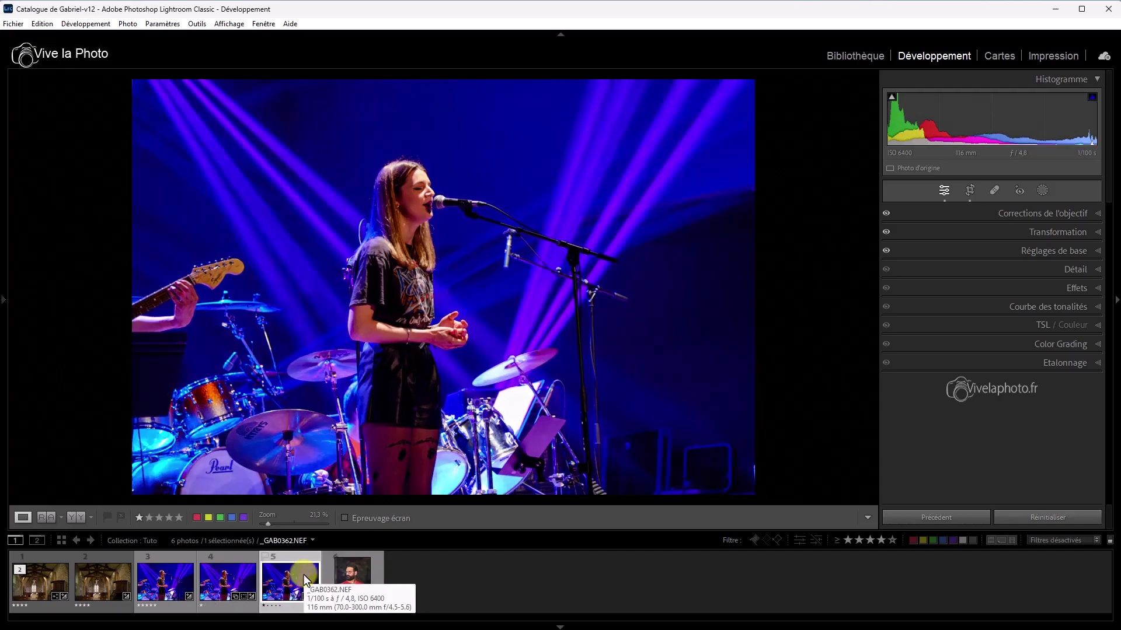
{"action": "left_click", "coordinate": [403, 208]}
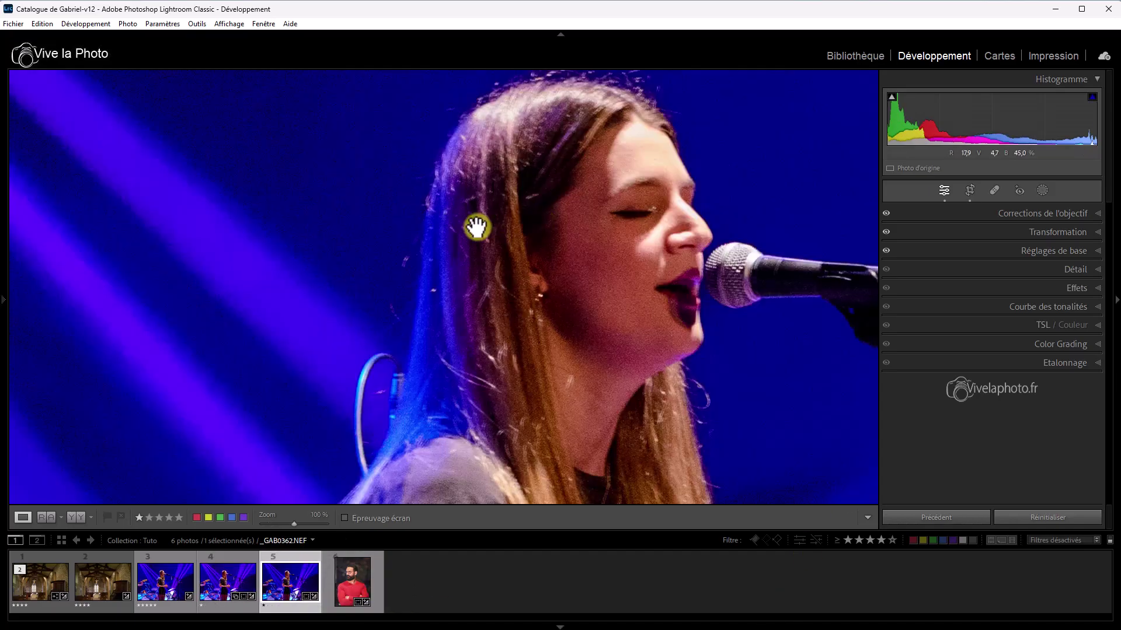
{"action": "left_click", "coordinate": [561, 269]}
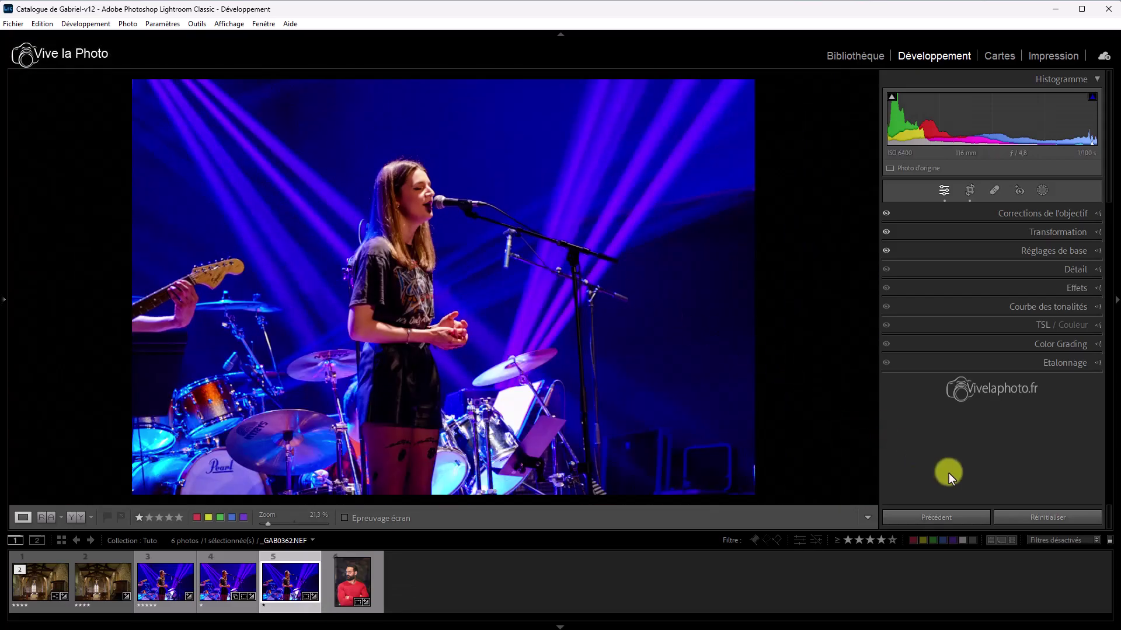
- Run AI Denoise on _GAB0362.NEF at amount 50 after previewing the face and cymbal, creating the DNG
{"action": "left_click", "coordinate": [1098, 270]}
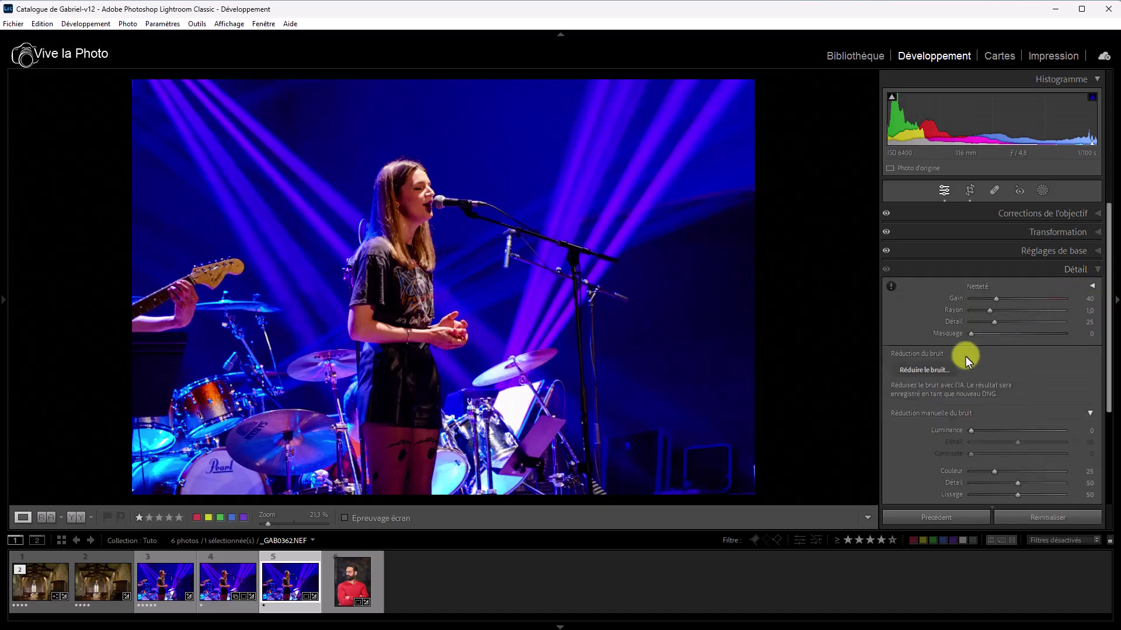
{"action": "left_click", "coordinate": [926, 368]}
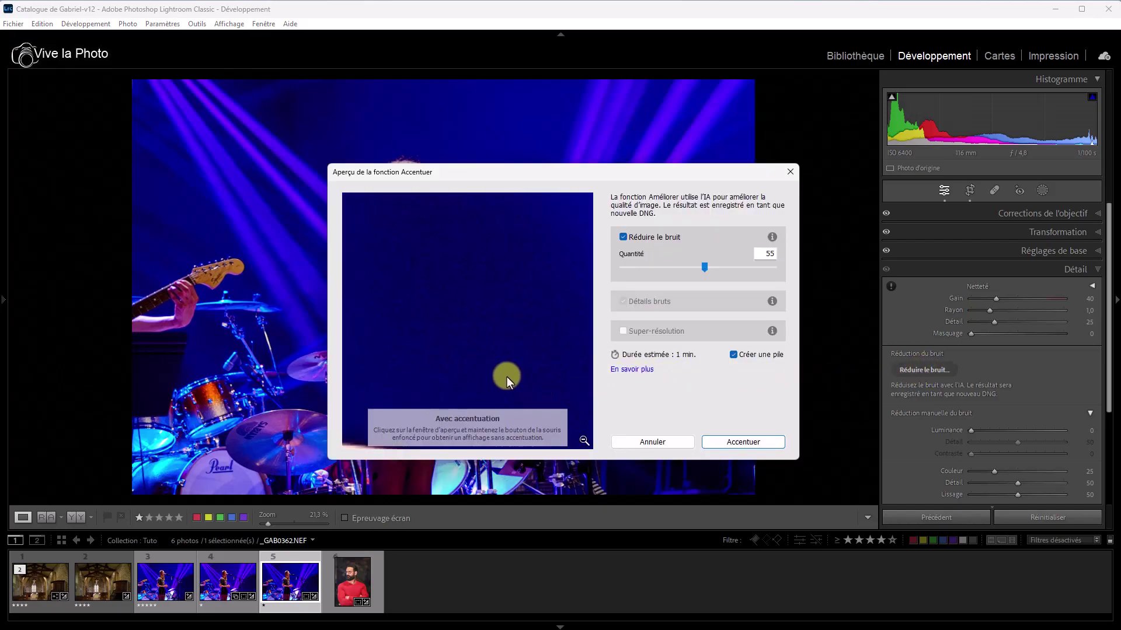
{"action": "left_click_drag", "start_coordinate": [468, 333], "coordinate": [477, 321]}
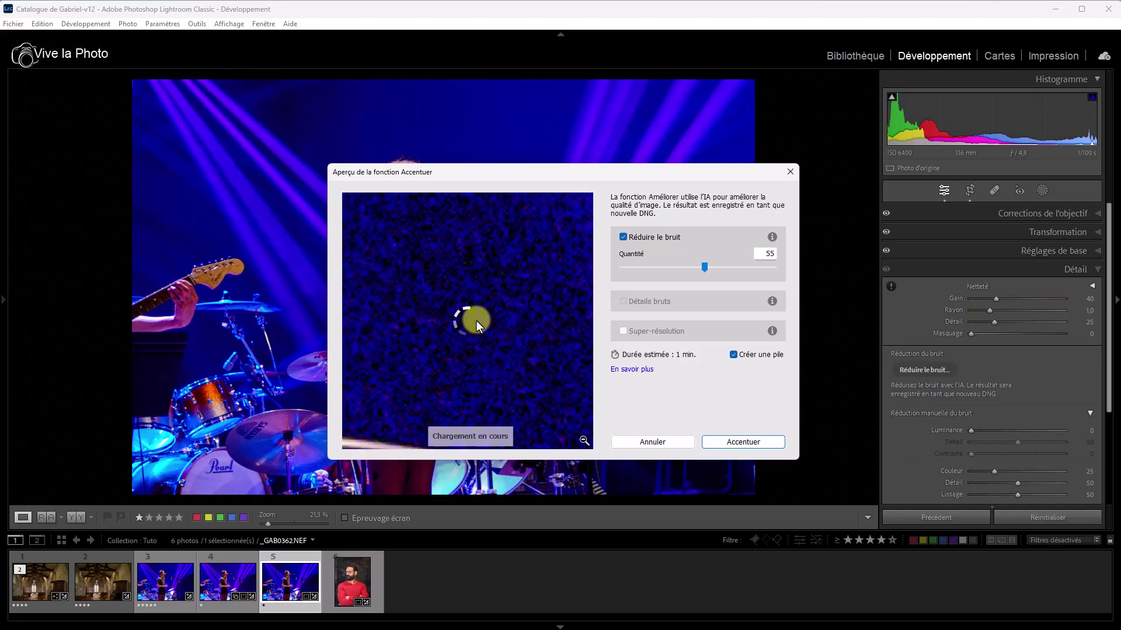
{"action": "left_click_drag", "start_coordinate": [506, 359], "coordinate": [525, 210]}
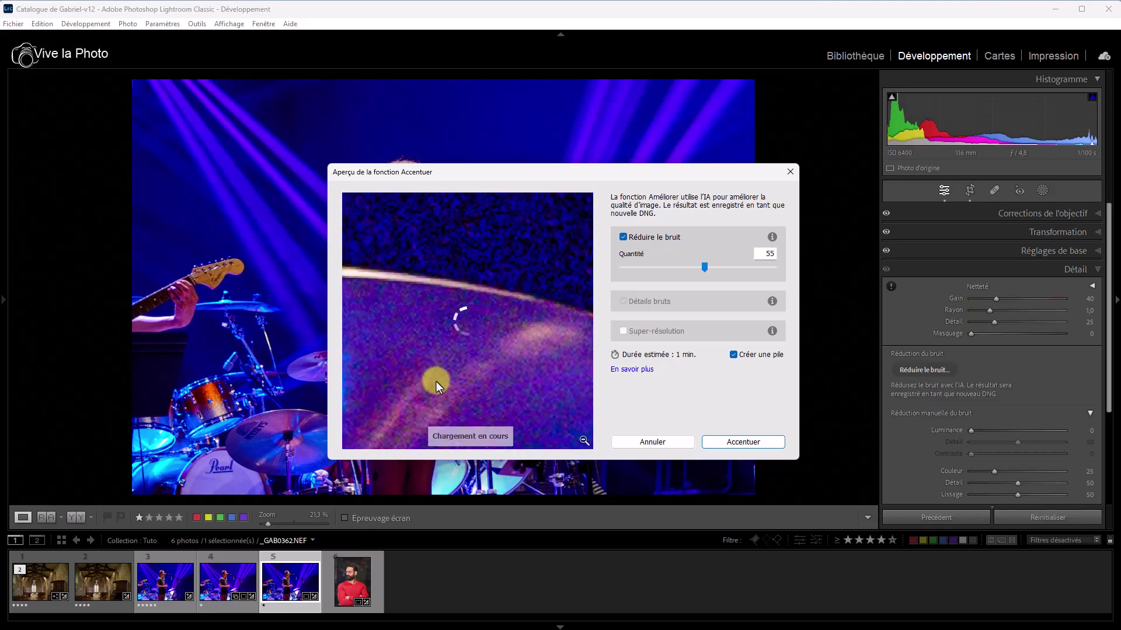
{"action": "left_click", "coordinate": [578, 439]}
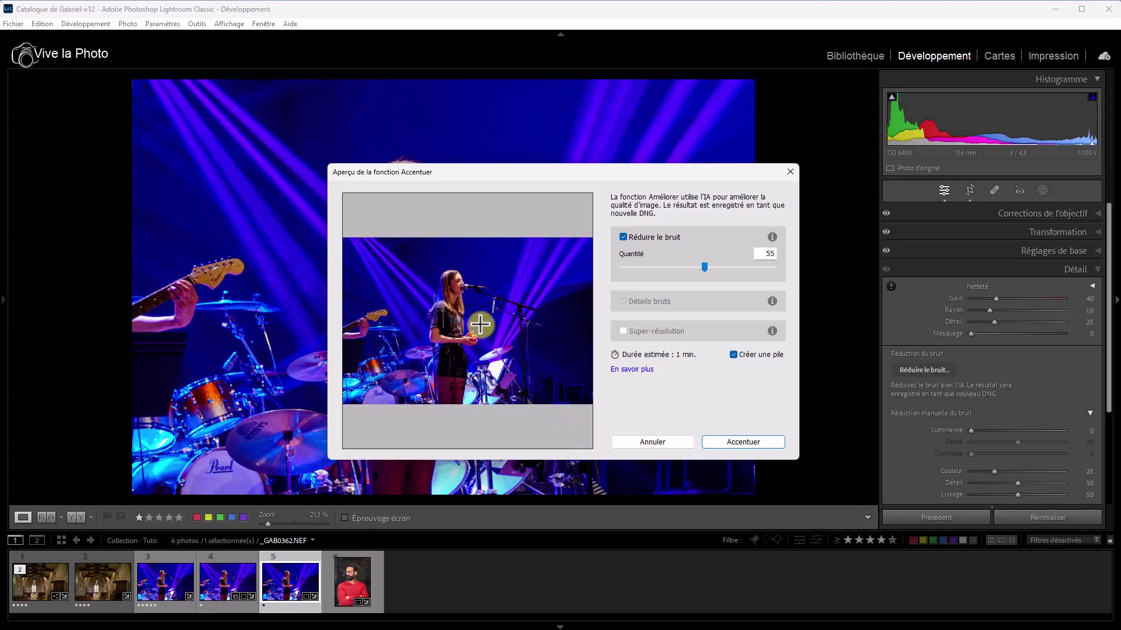
{"action": "left_click", "coordinate": [461, 286]}
{"action": "left_click_drag", "start_coordinate": [470, 269], "coordinate": [500, 443]}
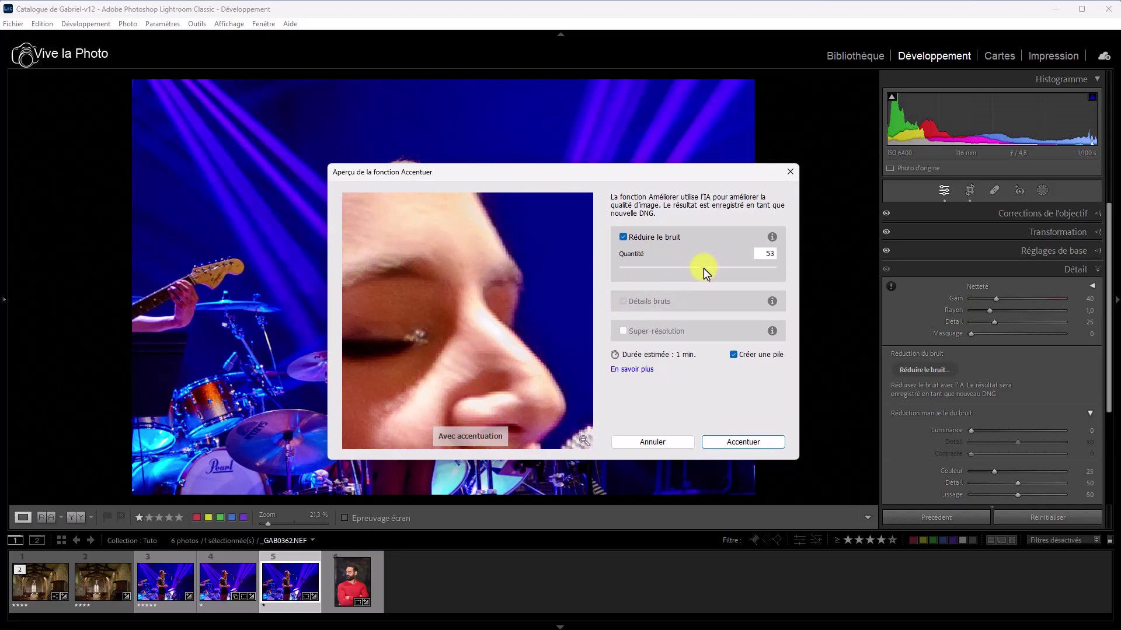
{"action": "left_click_drag", "start_coordinate": [703, 268], "coordinate": [654, 283]}
{"action": "left_click", "coordinate": [743, 442]}
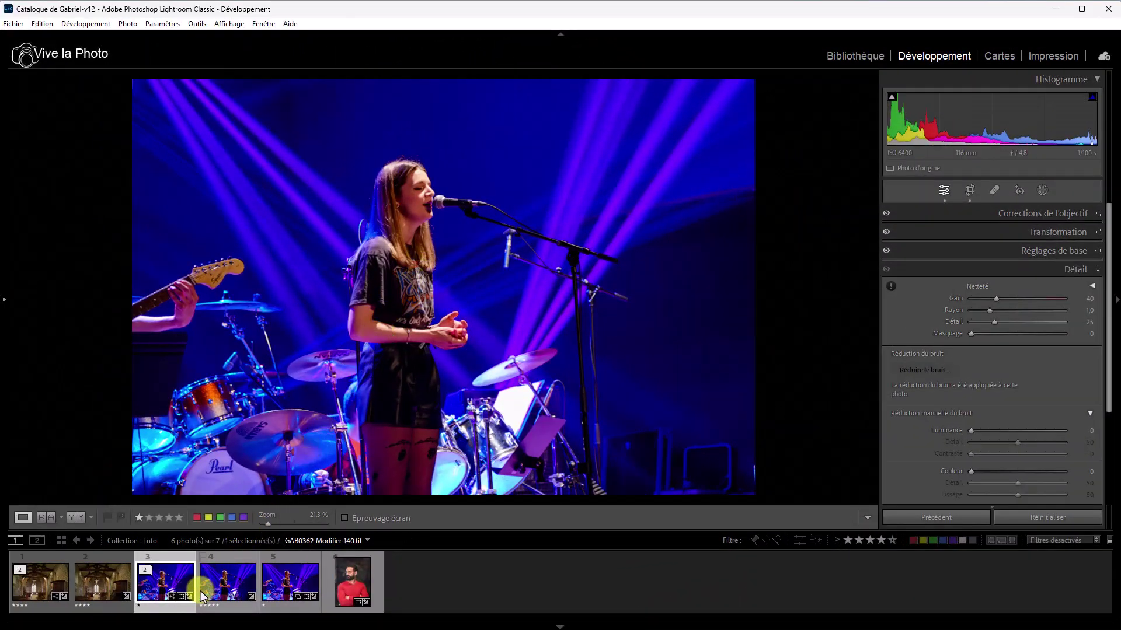
- Check the denoised DNG at 100% on face, legs, drums and background, then expand its stack
{"action": "left_click", "coordinate": [433, 216]}
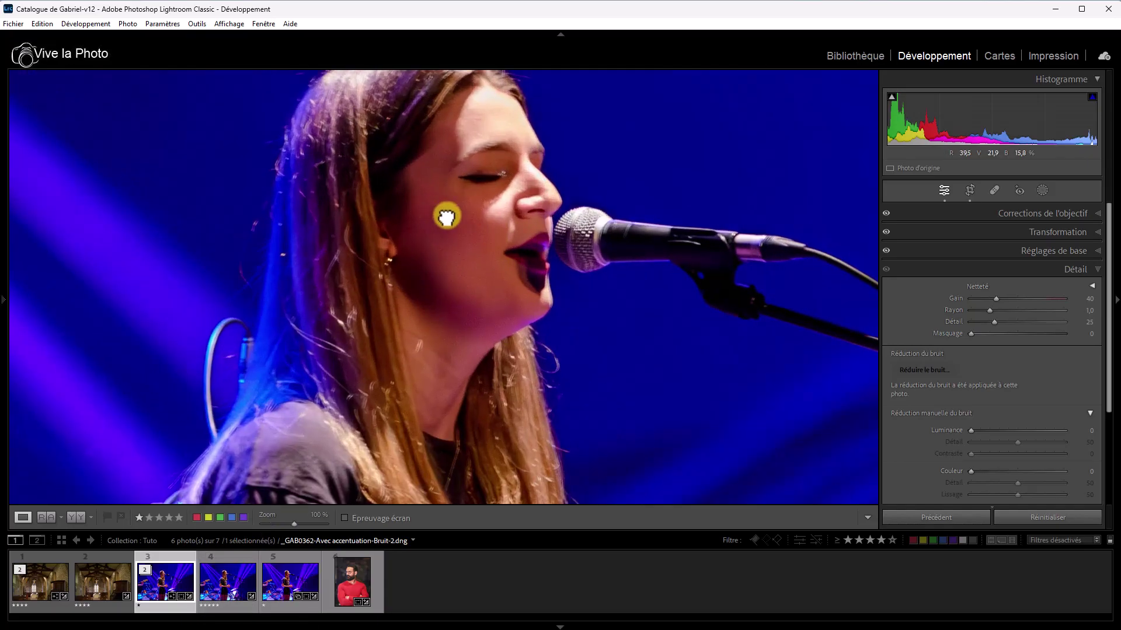
{"action": "left_click_drag", "start_coordinate": [446, 215], "coordinate": [545, 220]}
{"action": "left_click", "coordinate": [492, 447]}
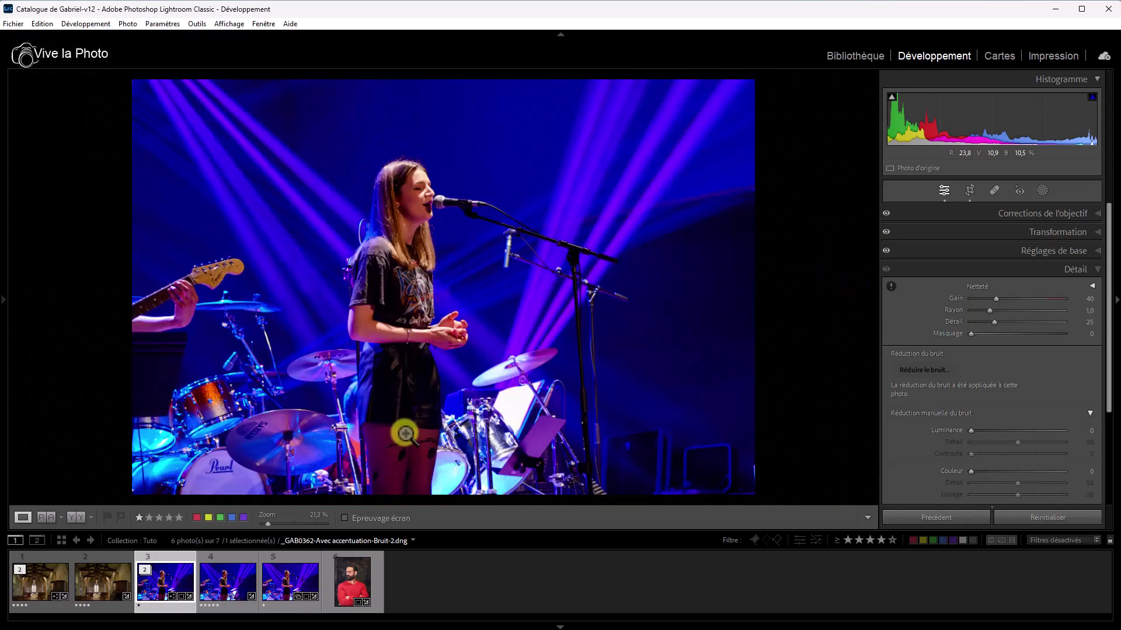
{"action": "left_click", "coordinate": [405, 422]}
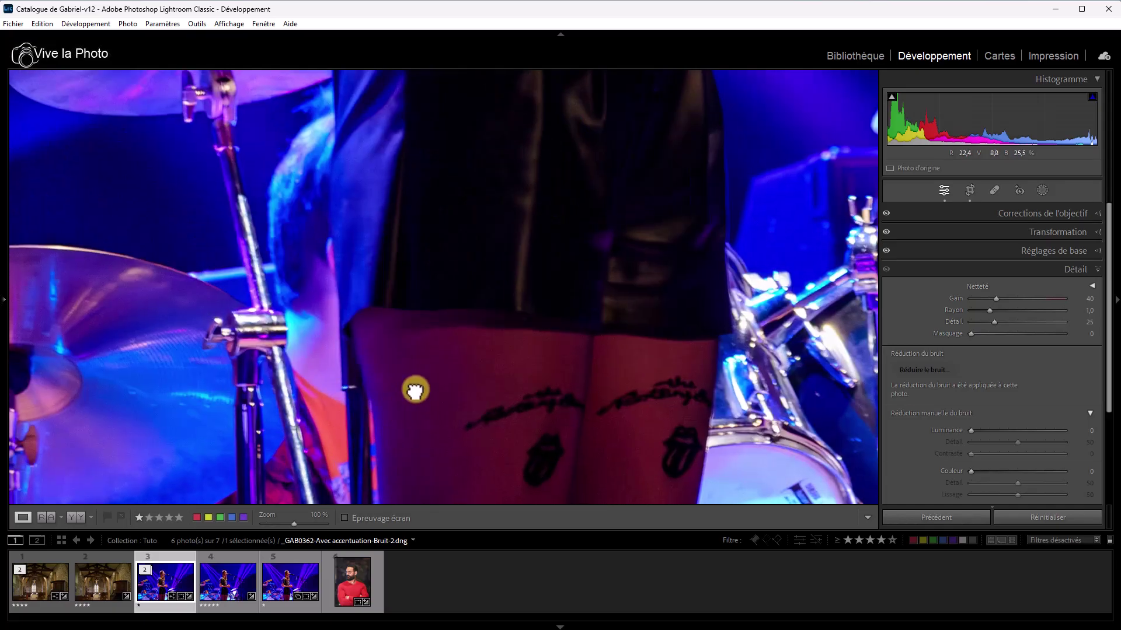
{"action": "left_click", "coordinate": [558, 244]}
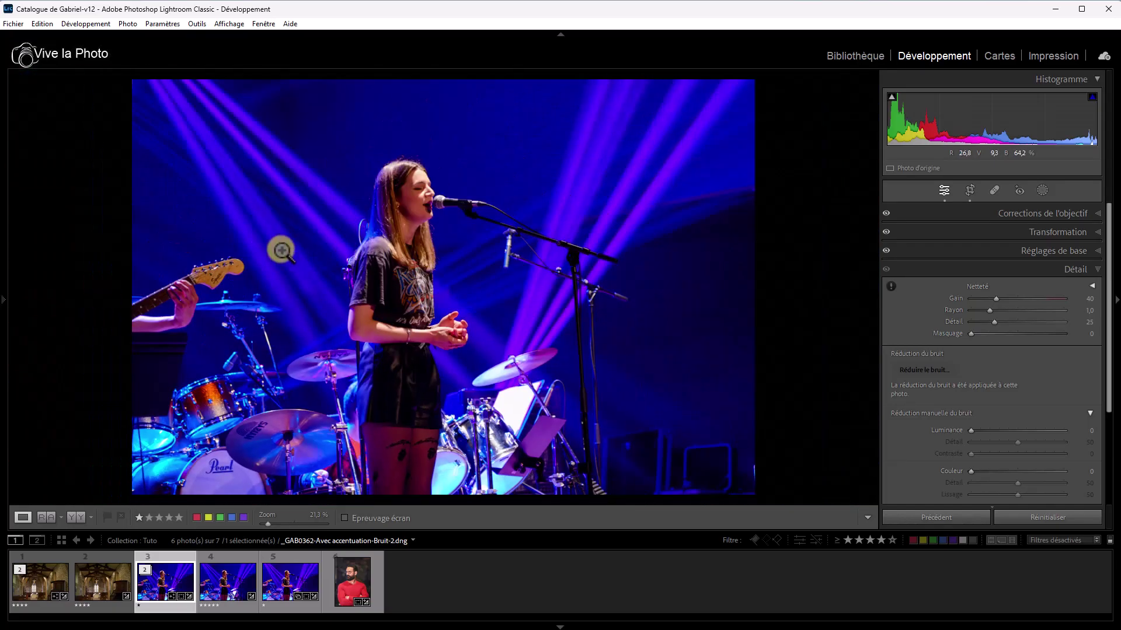
{"action": "left_click", "coordinate": [682, 227]}
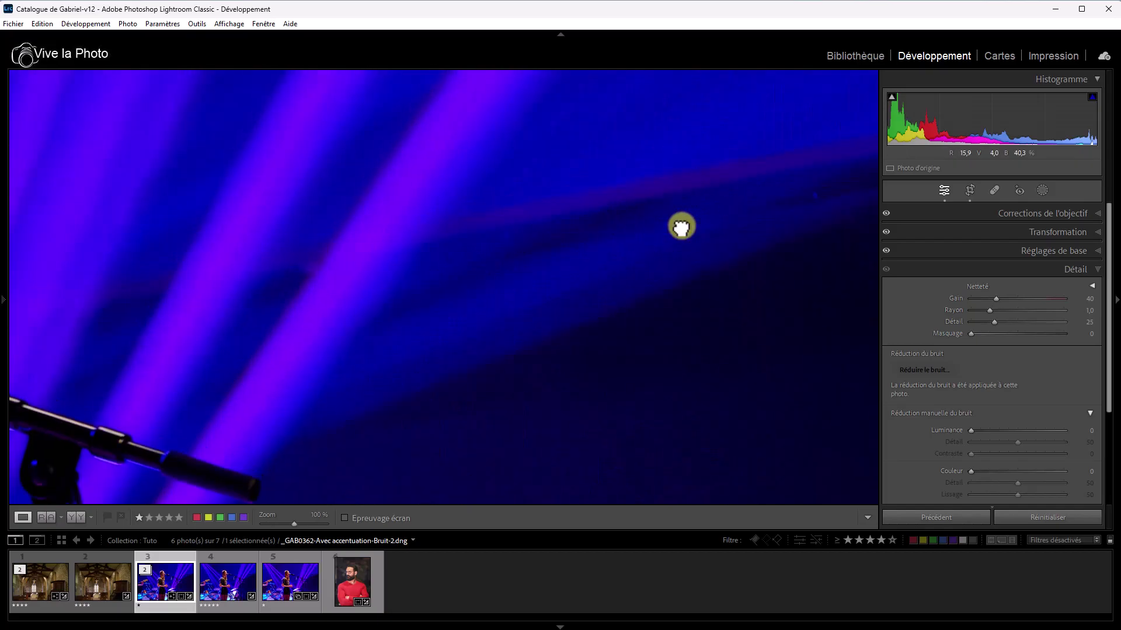
{"action": "left_click", "coordinate": [682, 226]}
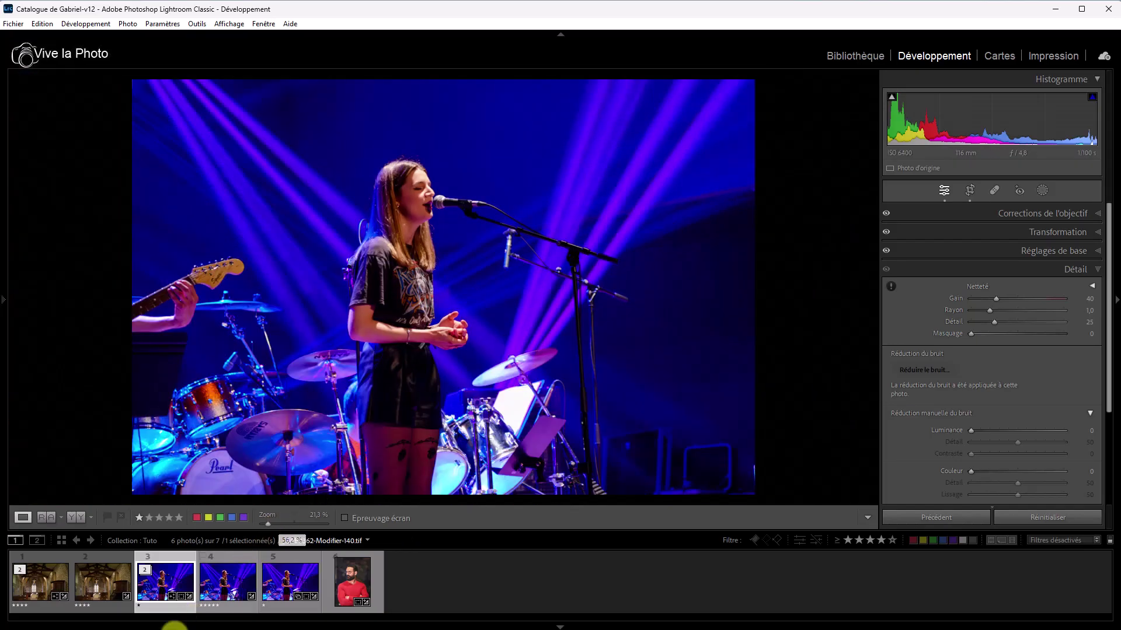
{"action": "left_click", "coordinate": [144, 570]}
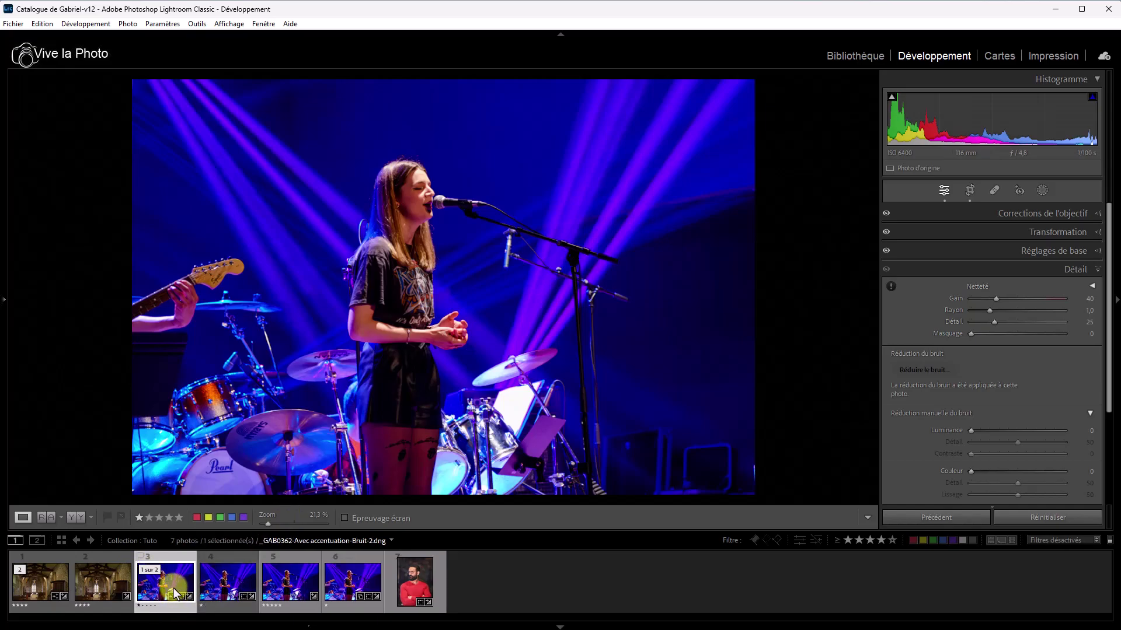
- Select the denoised DNG and Modifier-140.tif together and show them in Compare view
{"action": "left_click", "coordinate": [272, 601], "text": "ctrl"}
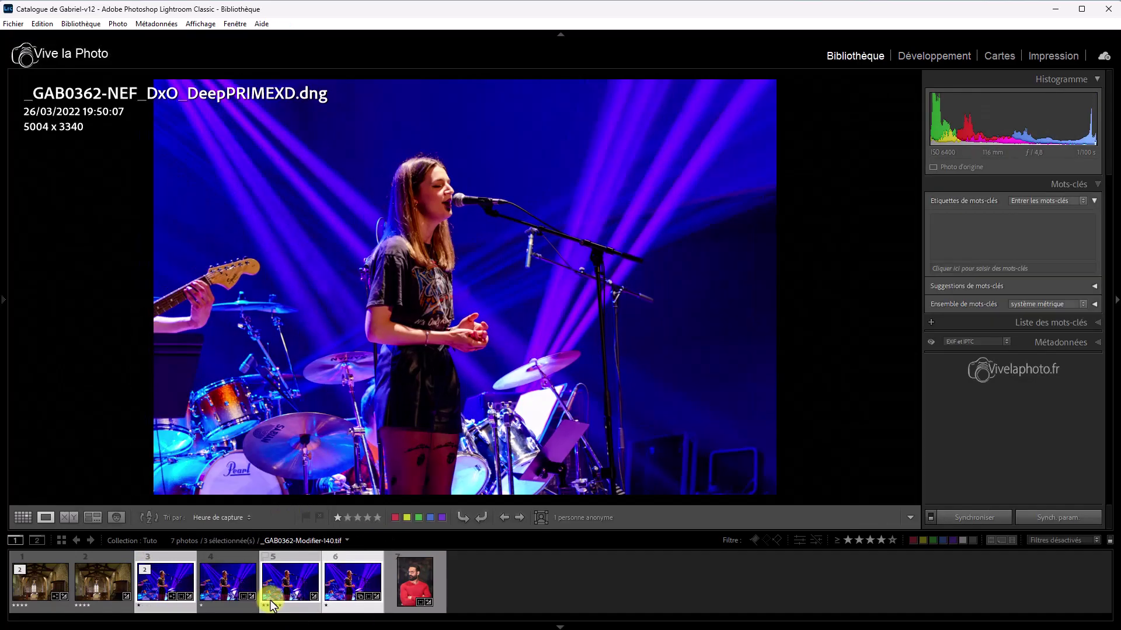
{"action": "left_click", "coordinate": [186, 594]}
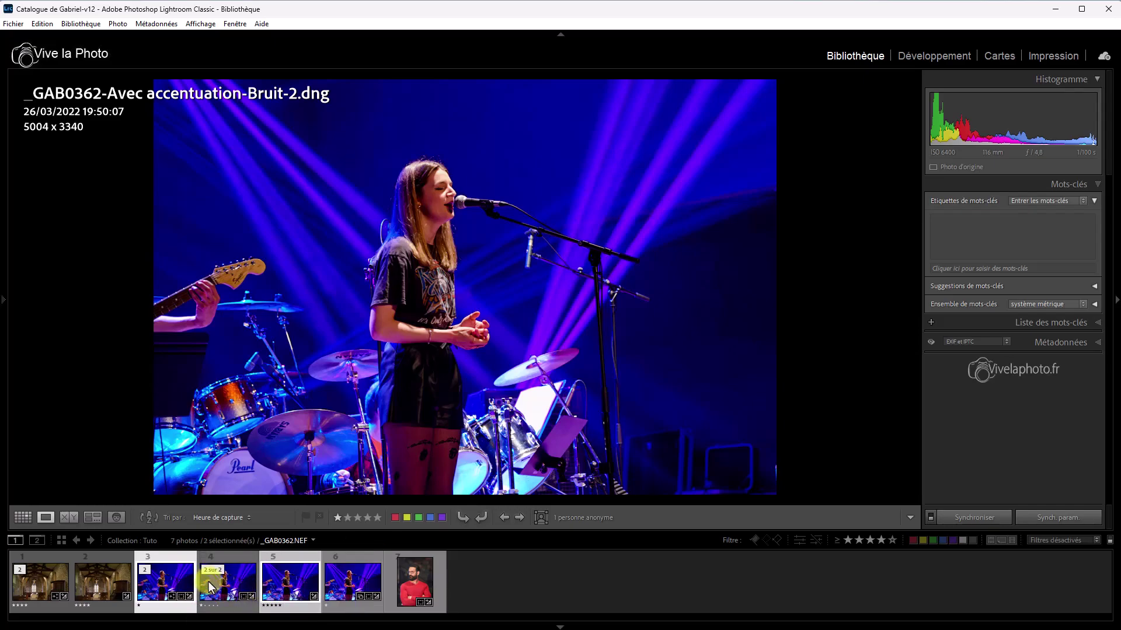
{"action": "key", "text": "c"}
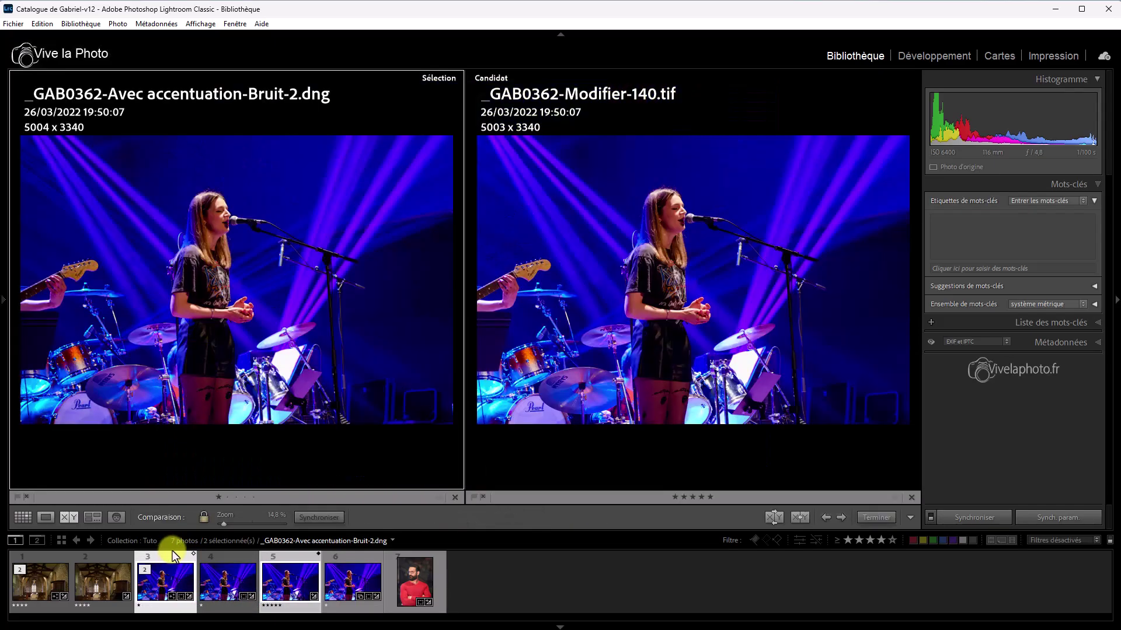
- Pan both photos at 100% over face, shirt, arm, trousers and cymbal, then fit them
{"action": "left_click", "coordinate": [229, 221]}
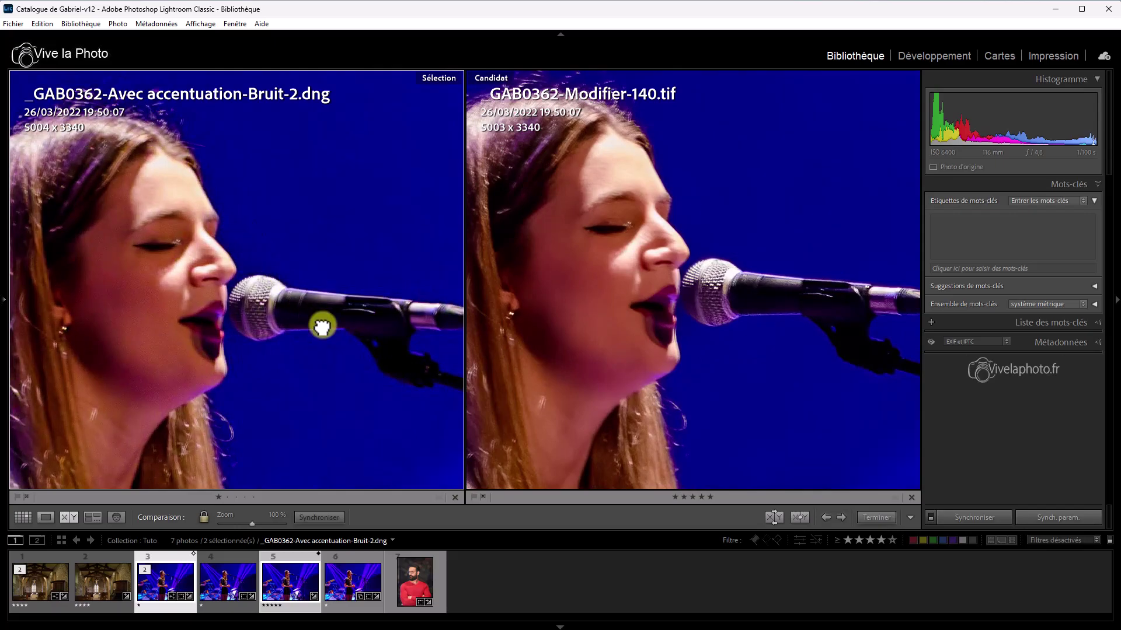
{"action": "left_click_drag", "start_coordinate": [260, 370], "coordinate": [340, 367]}
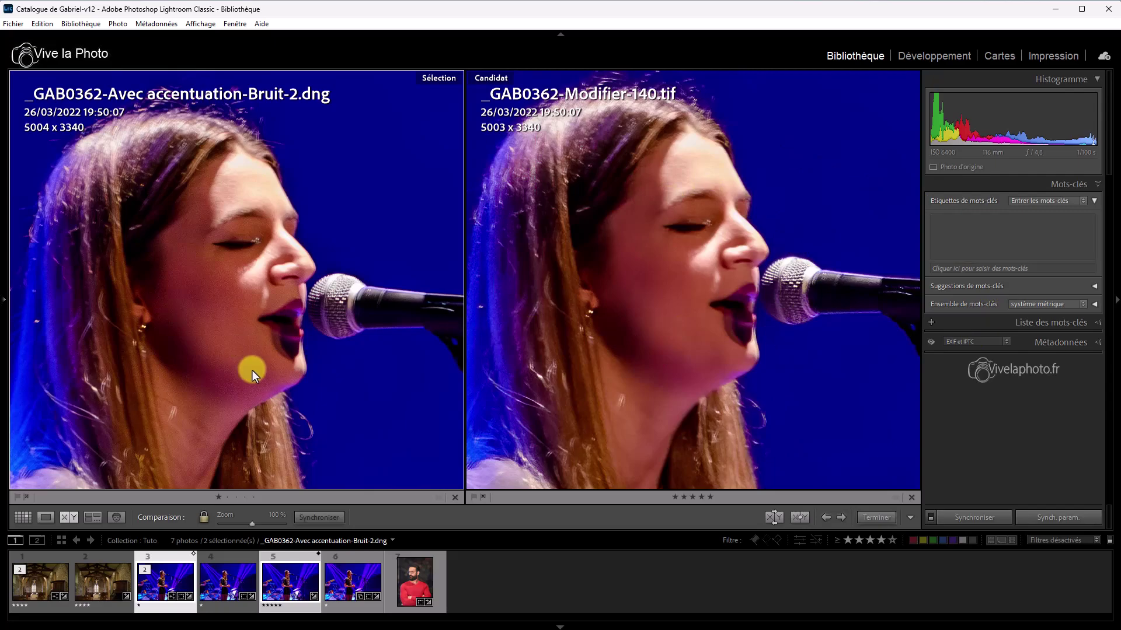
{"action": "left_click_drag", "start_coordinate": [305, 418], "coordinate": [353, 218]}
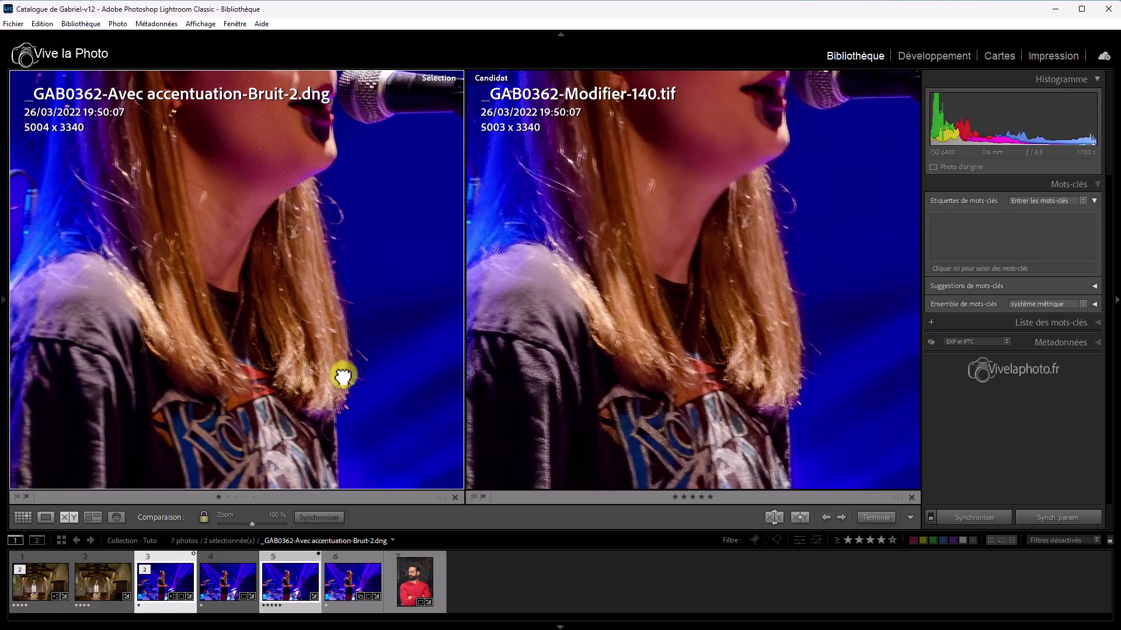
{"action": "left_click_drag", "start_coordinate": [343, 373], "coordinate": [370, 217]}
{"action": "left_click_drag", "start_coordinate": [323, 404], "coordinate": [203, 163]}
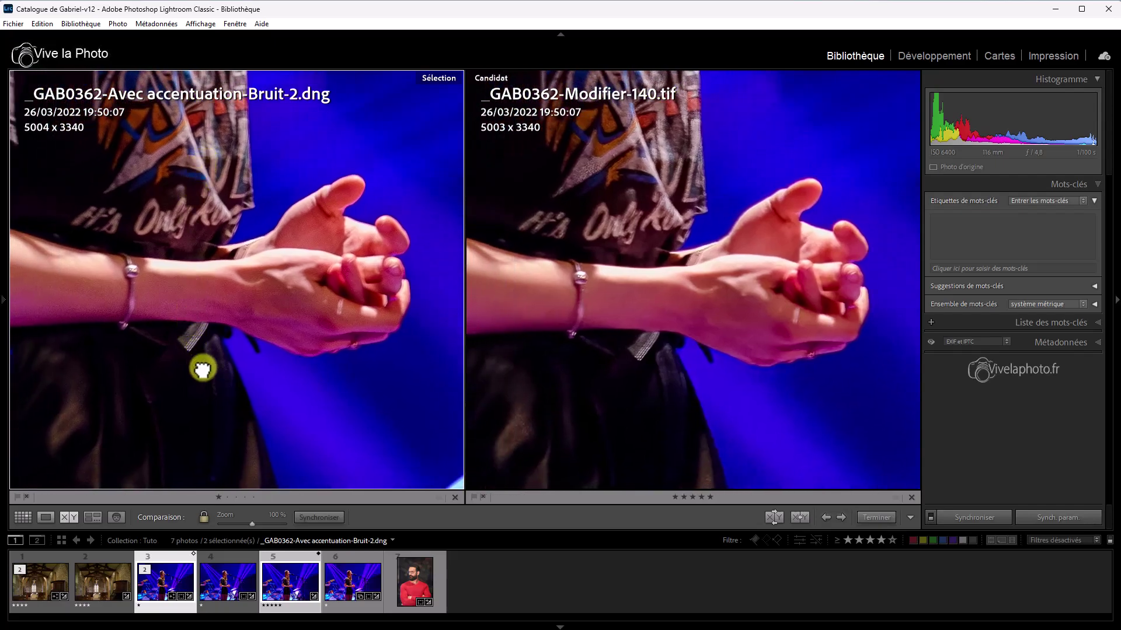
{"action": "left_click_drag", "start_coordinate": [249, 385], "coordinate": [390, 236]}
{"action": "left_click_drag", "start_coordinate": [307, 370], "coordinate": [350, 256]}
{"action": "left_click_drag", "start_coordinate": [320, 355], "coordinate": [491, 426]}
{"action": "left_click", "coordinate": [331, 313]}
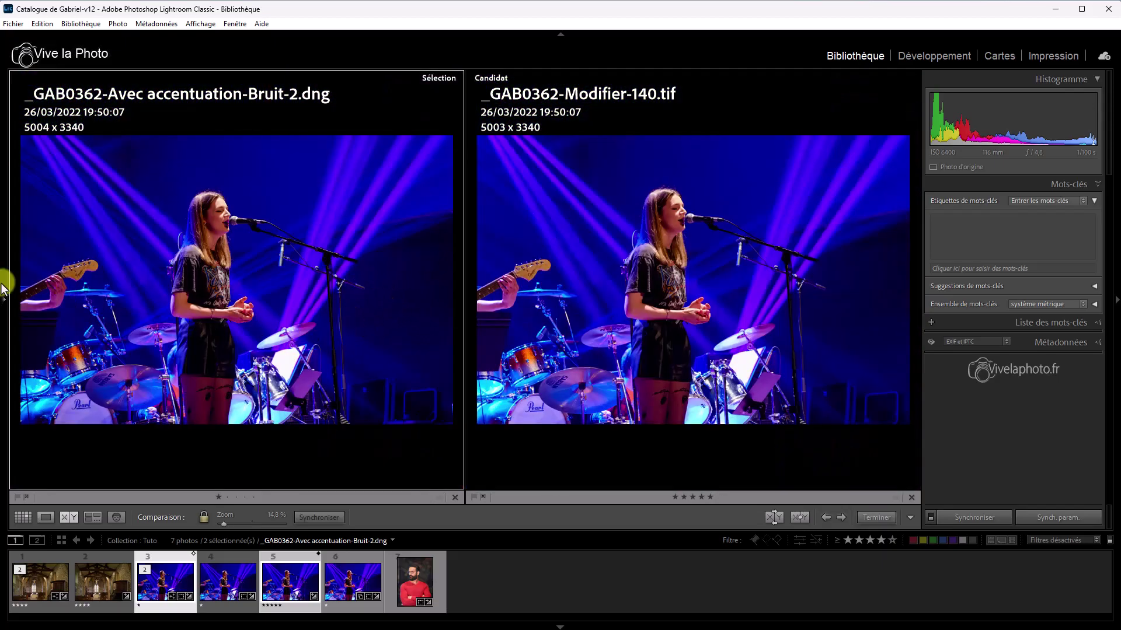
{"action": "left_click", "coordinate": [78, 363]}
{"action": "left_click", "coordinate": [78, 363]}
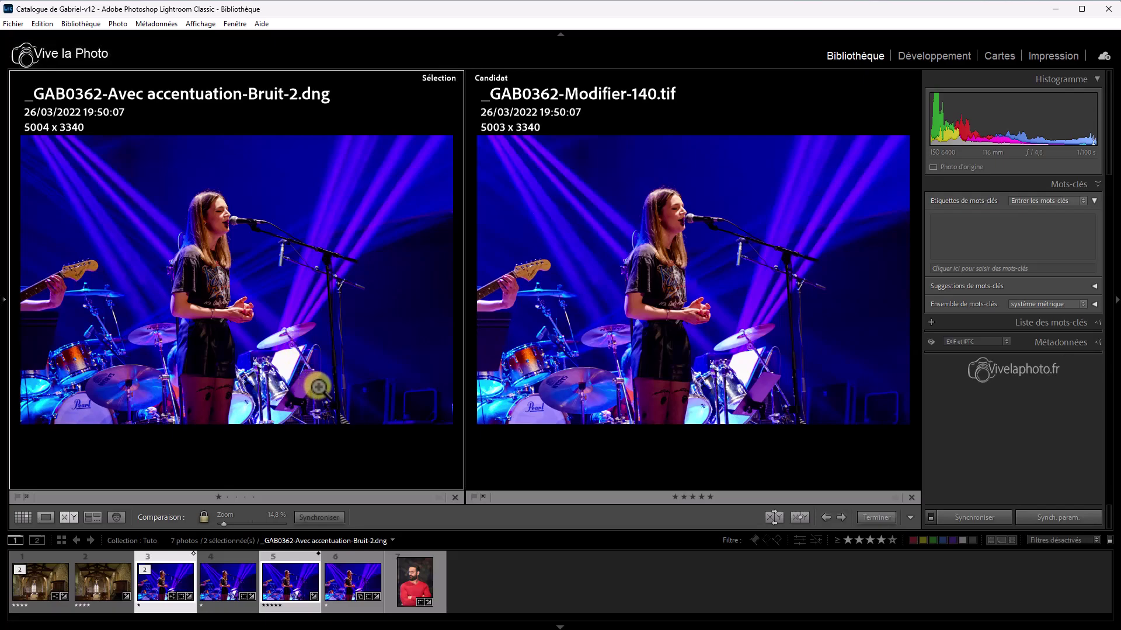
- Swap in the _GAB0362-NEF_DxO_DeepPRIMEXD.dng version to compare against the AI-denoised DNG
{"action": "left_click", "coordinate": [294, 575]}
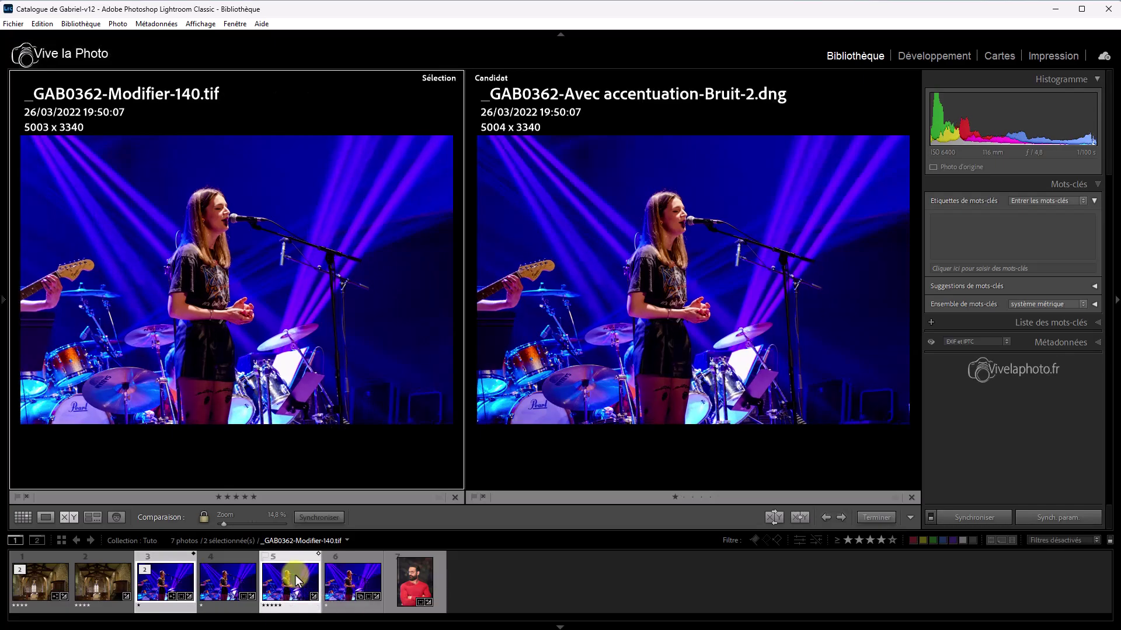
{"action": "left_click", "coordinate": [368, 587]}
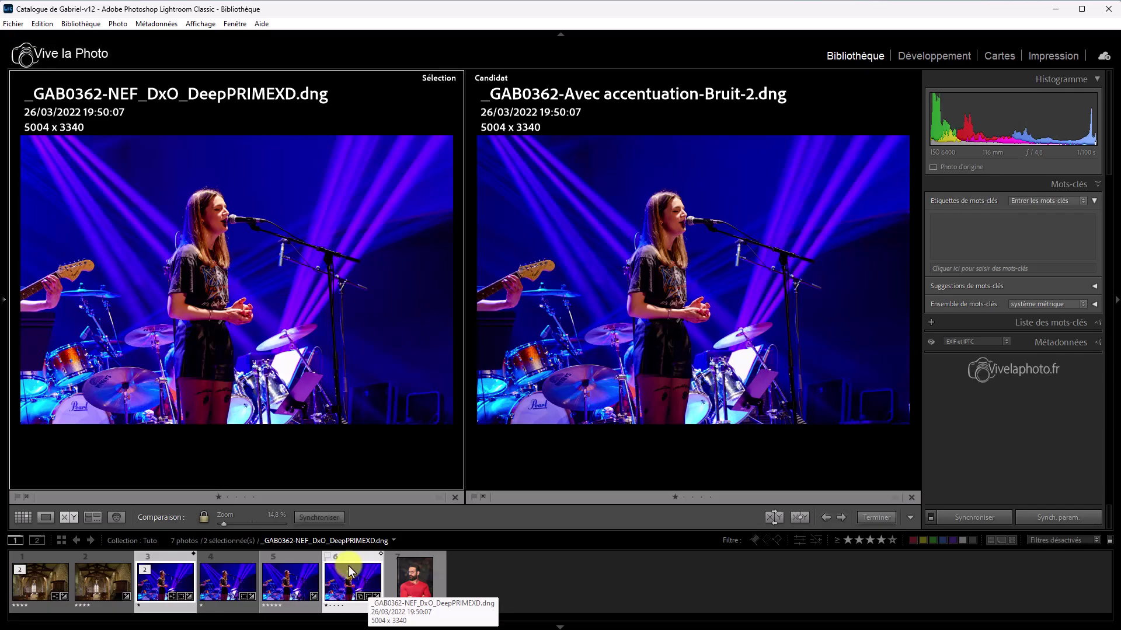
{"action": "key", "text": "e"}
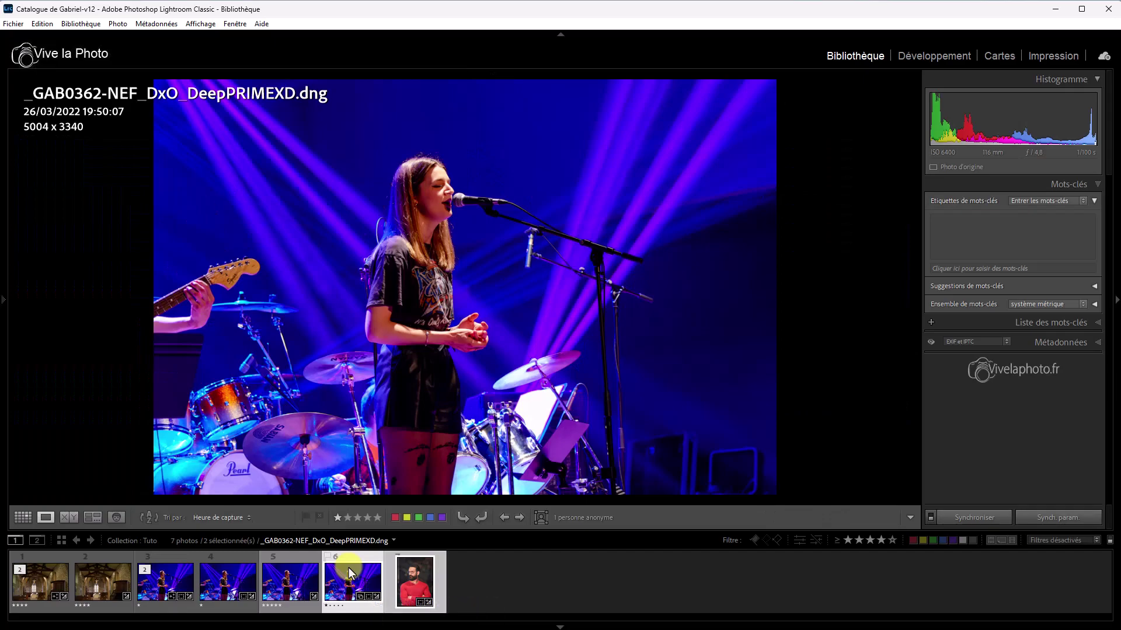
{"action": "key", "text": "Left"}
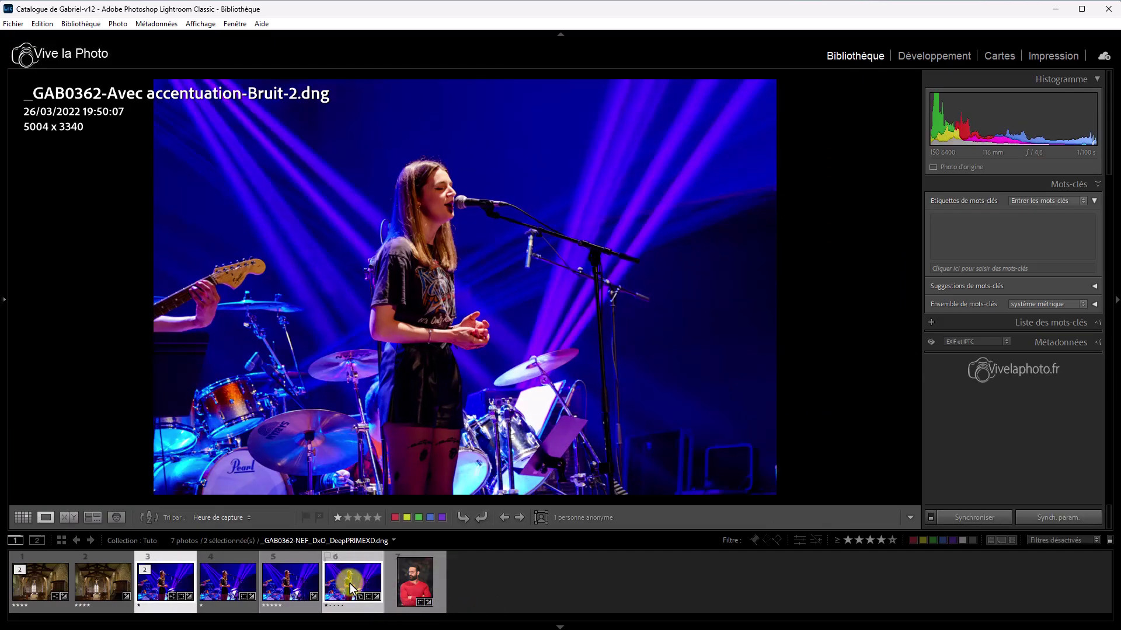
{"action": "key", "text": "c"}
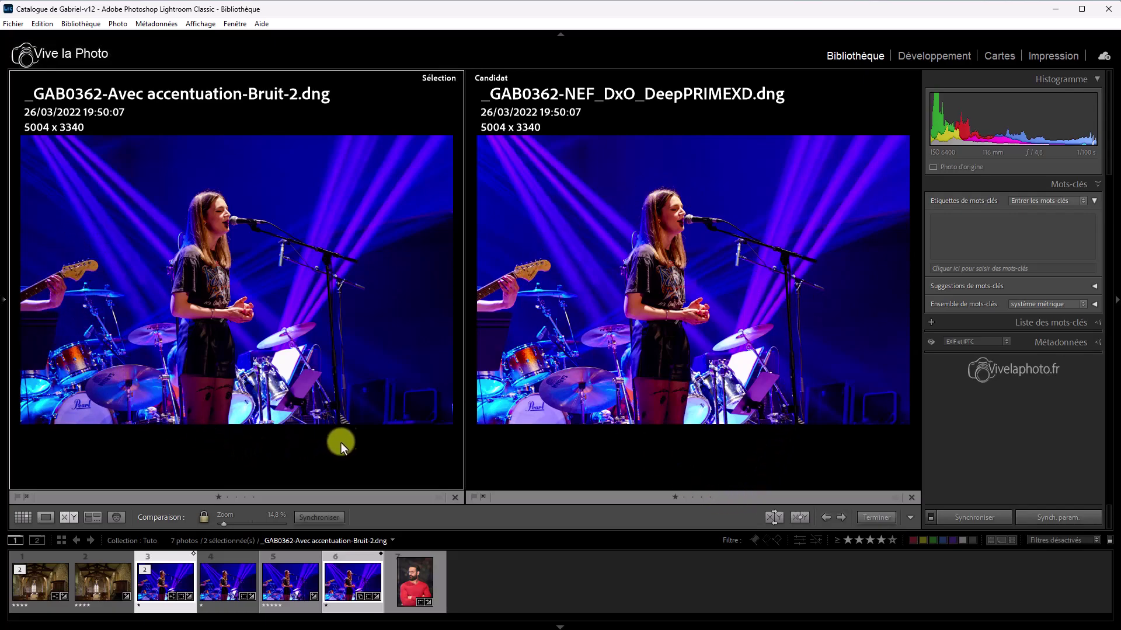
- Pan both versions at 100% over face, shoulder, hands, trousers and drums, then fit both whole
{"action": "left_click", "coordinate": [685, 225]}
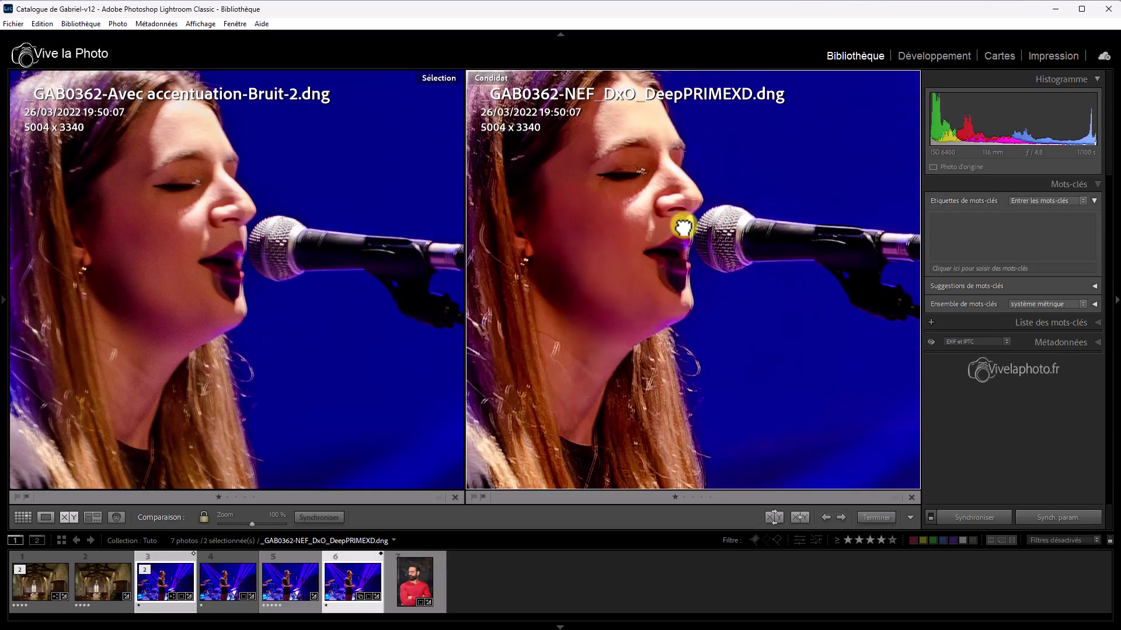
{"action": "left_click", "coordinate": [258, 388]}
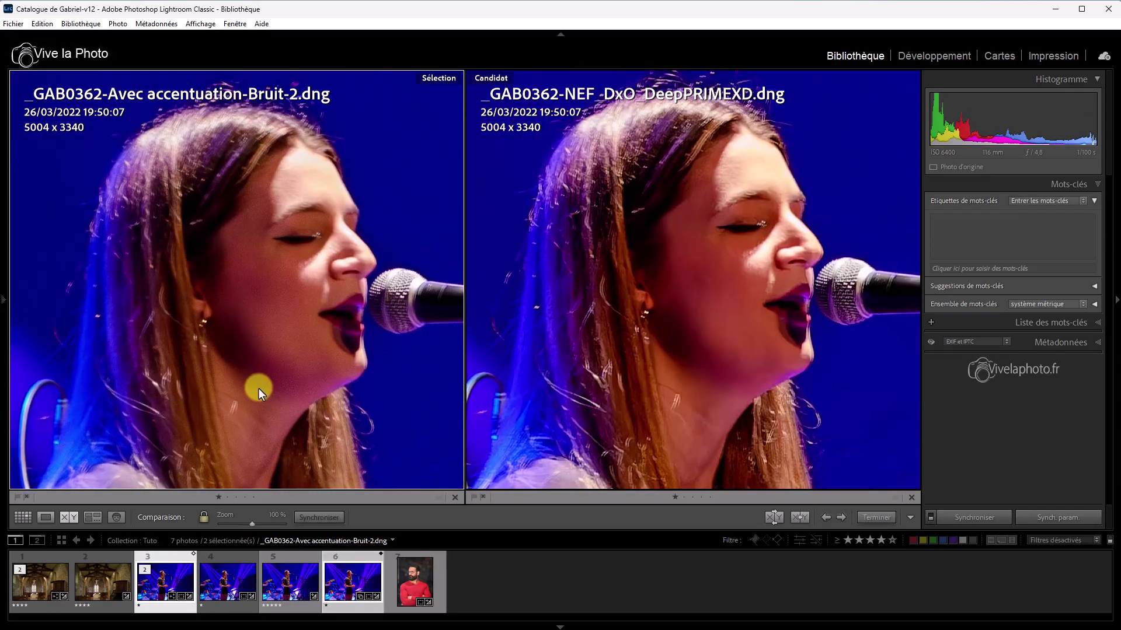
{"action": "left_click_drag", "start_coordinate": [258, 388], "coordinate": [205, 377]}
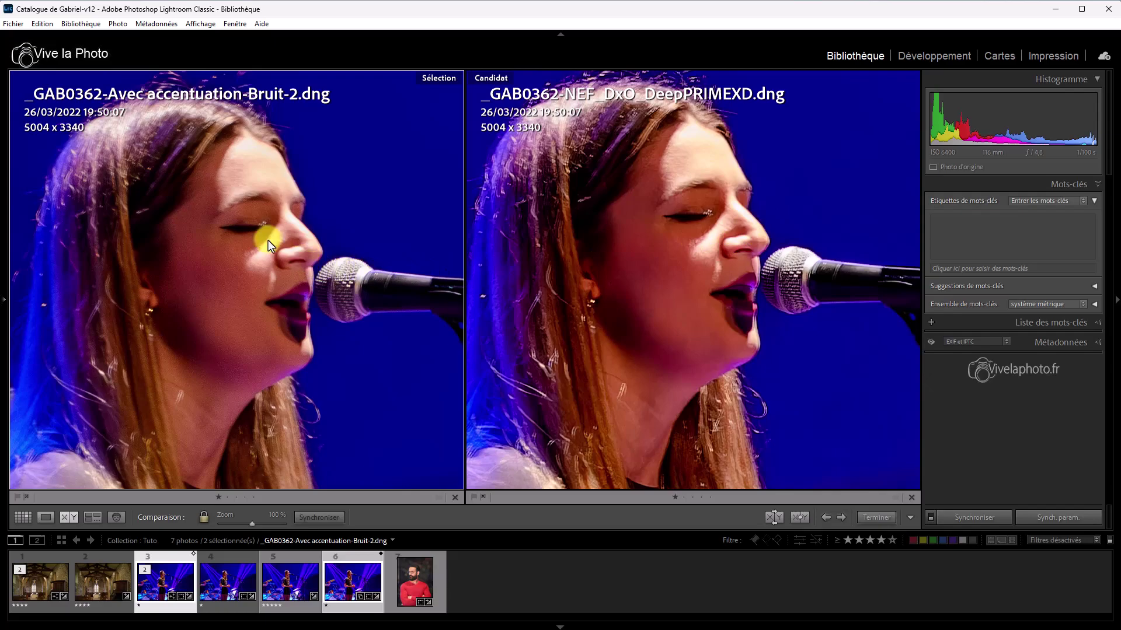
{"action": "left_click", "coordinate": [626, 388]}
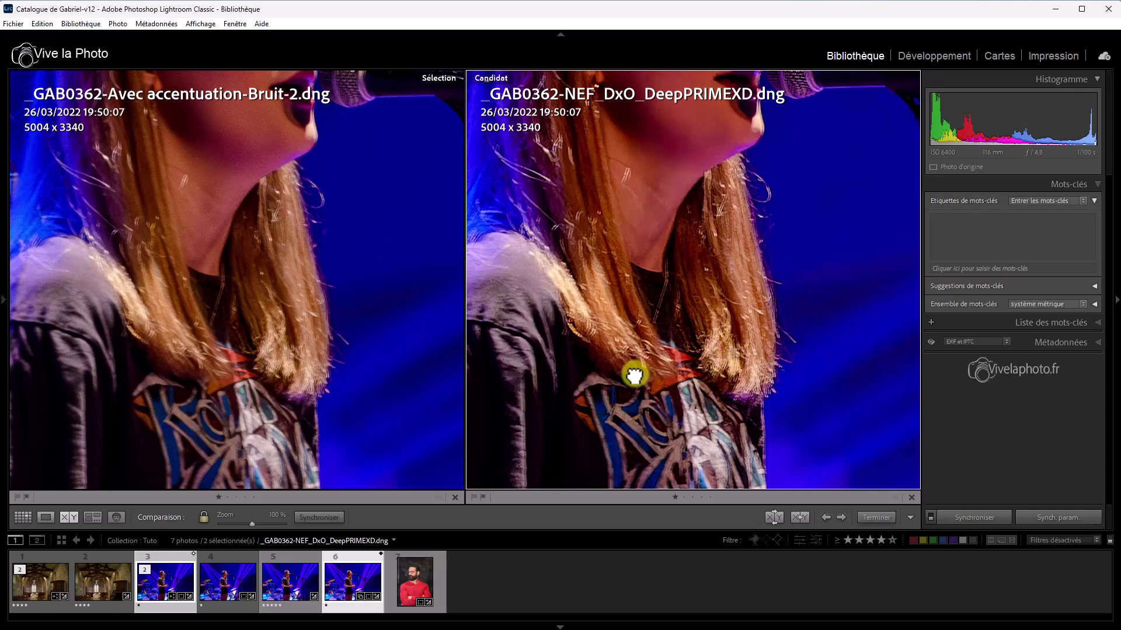
{"action": "left_click_drag", "start_coordinate": [633, 376], "coordinate": [685, 257]}
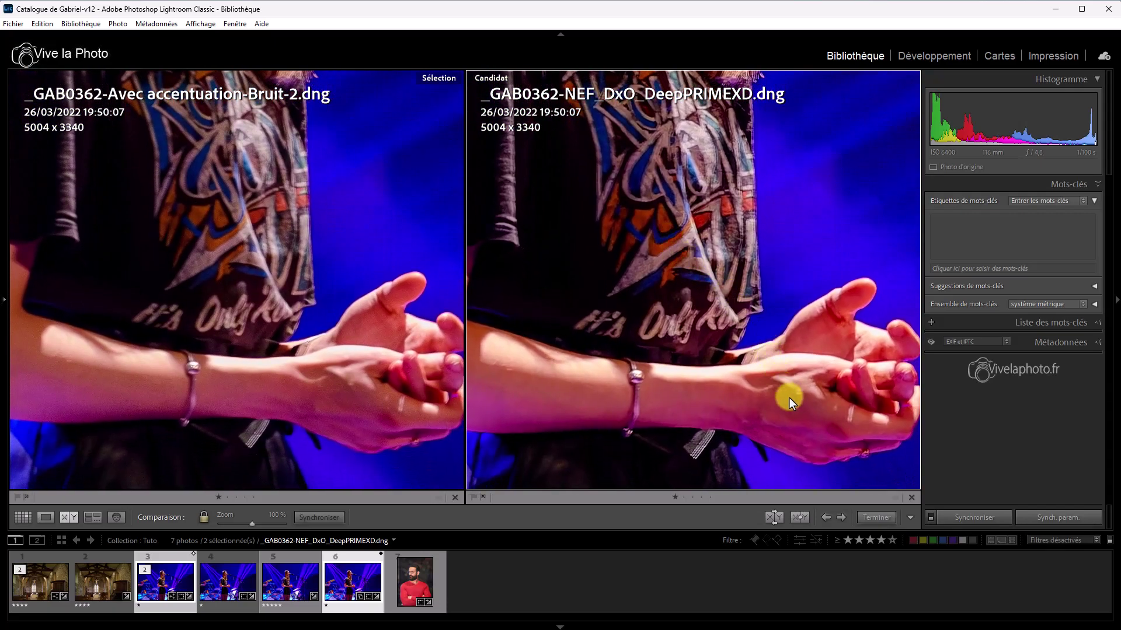
{"action": "left_click_drag", "start_coordinate": [765, 432], "coordinate": [833, 320]}
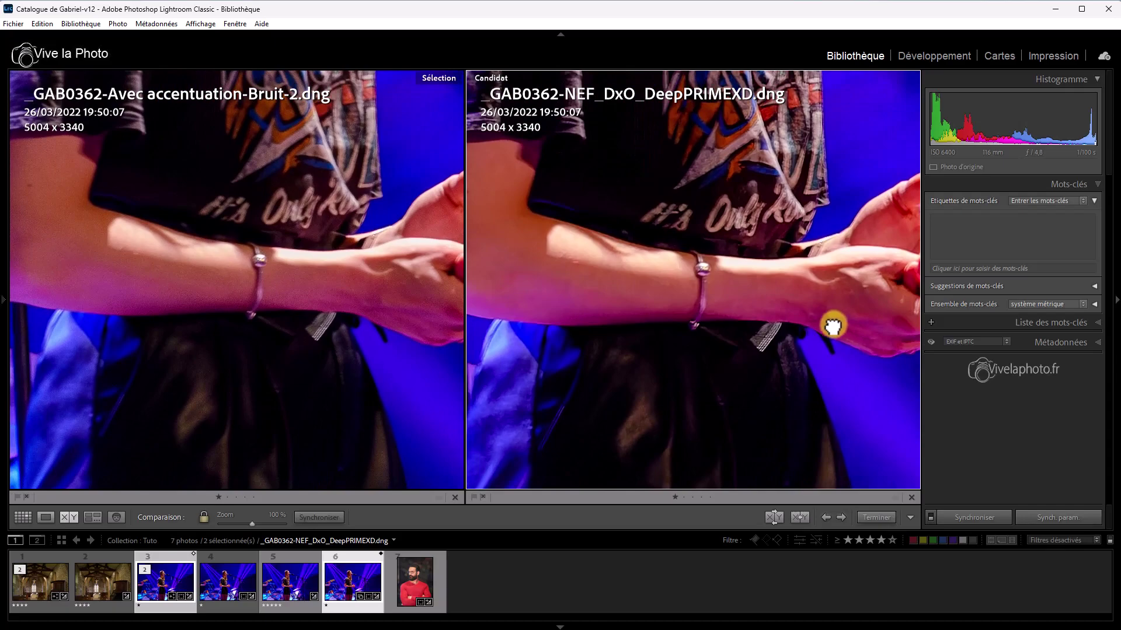
{"action": "left_click_drag", "start_coordinate": [770, 408], "coordinate": [761, 226]}
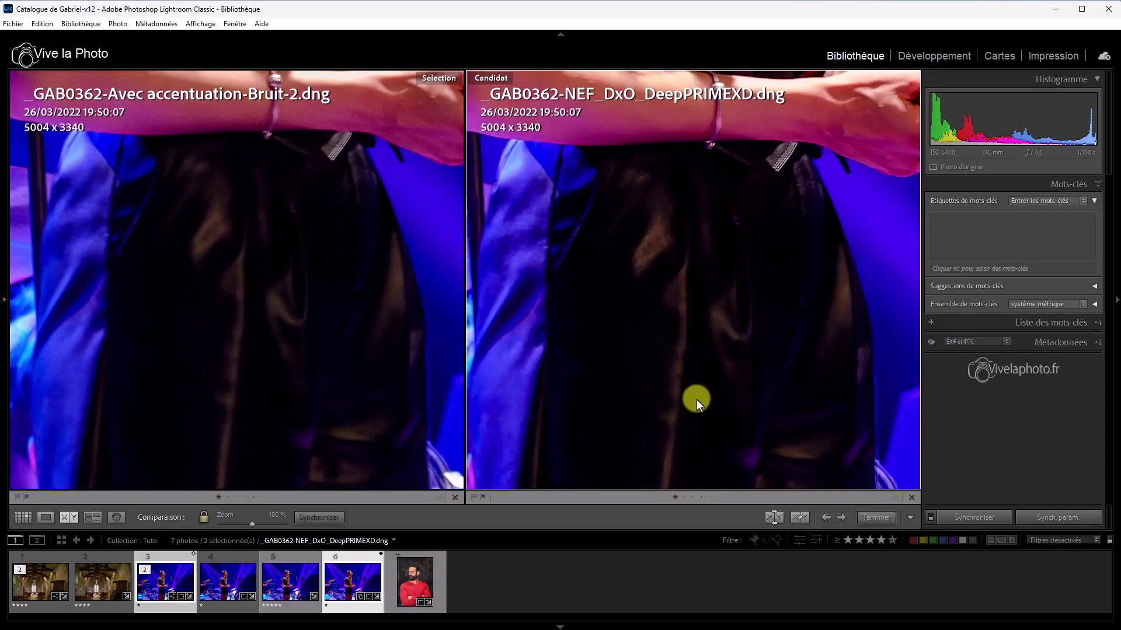
{"action": "left_click_drag", "start_coordinate": [696, 399], "coordinate": [664, 320]}
{"action": "left_click", "coordinate": [526, 365]}
{"action": "left_click", "coordinate": [528, 363]}
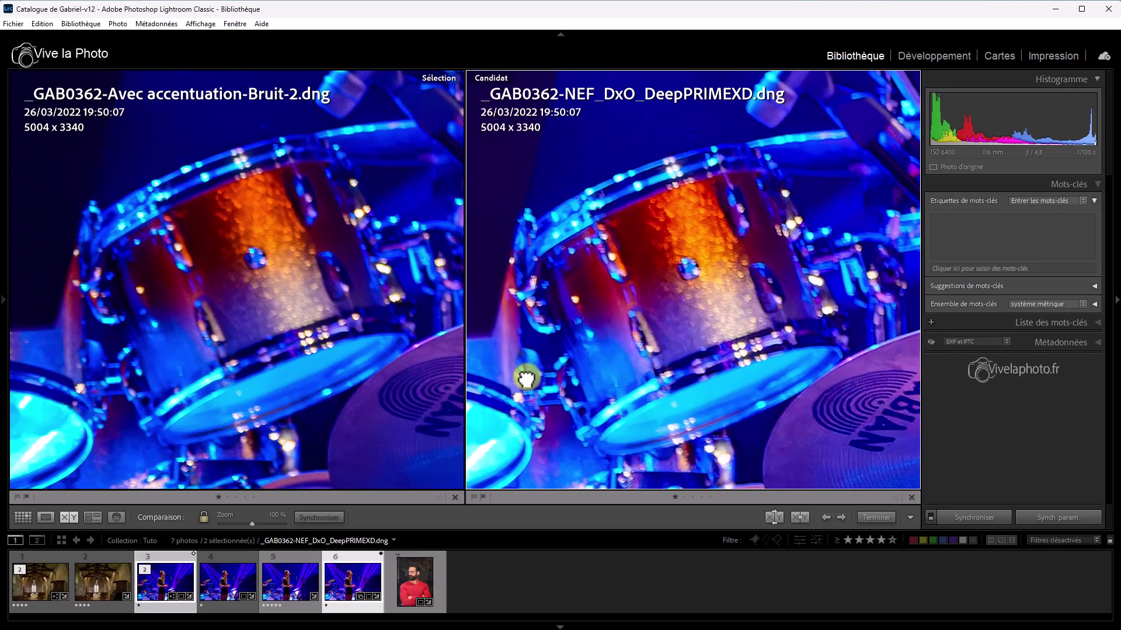
{"action": "left_click", "coordinate": [688, 318]}
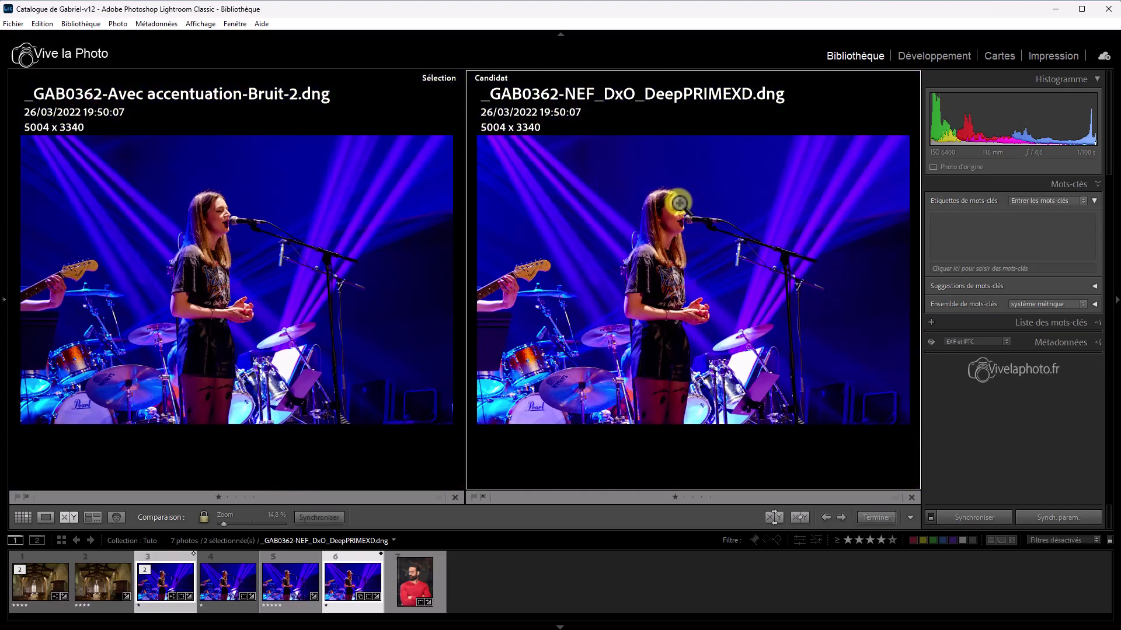
- Zoom both versions to 100% on the singer's face, pan down to neck and hair, then back up
{"action": "left_click", "coordinate": [676, 219]}
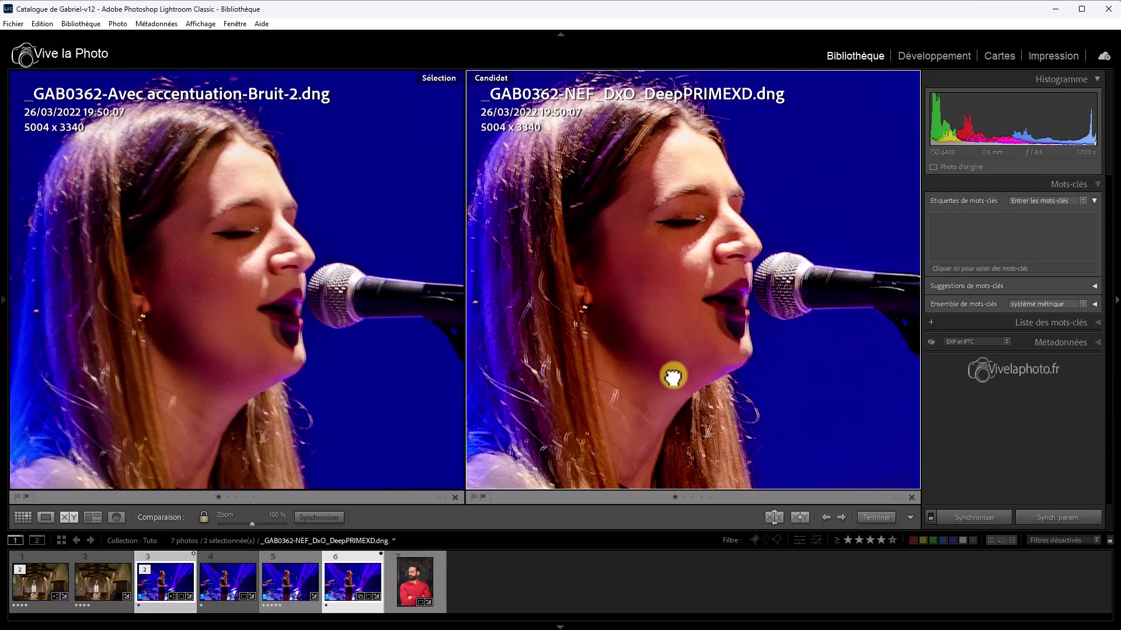
{"action": "left_click_drag", "start_coordinate": [734, 405], "coordinate": [618, 182]}
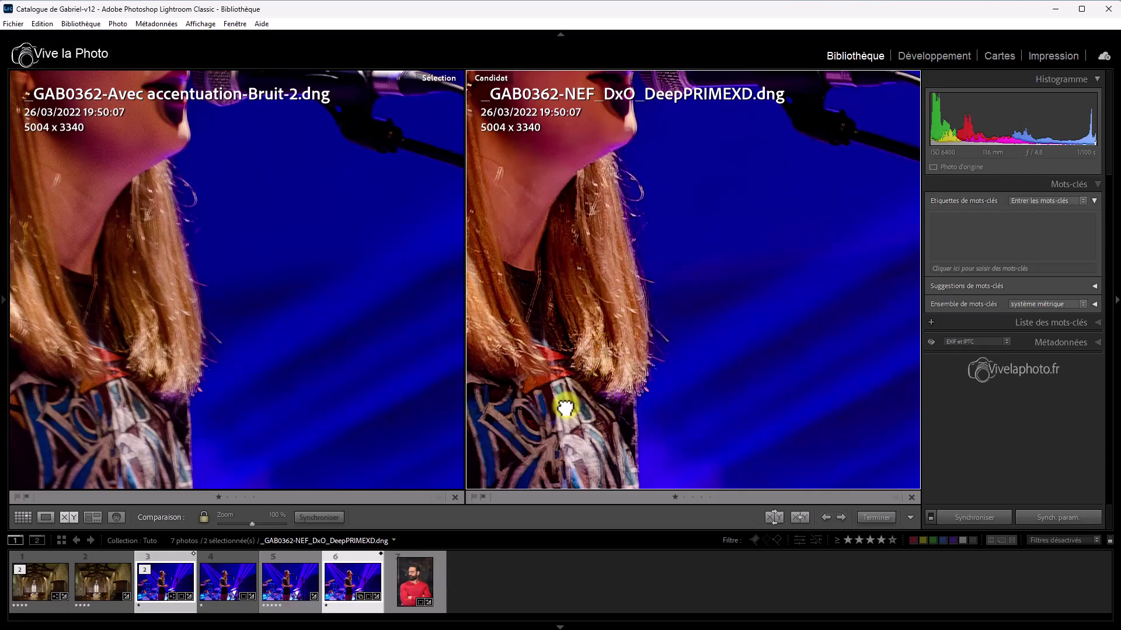
{"action": "left_click_drag", "start_coordinate": [566, 405], "coordinate": [800, 391]}
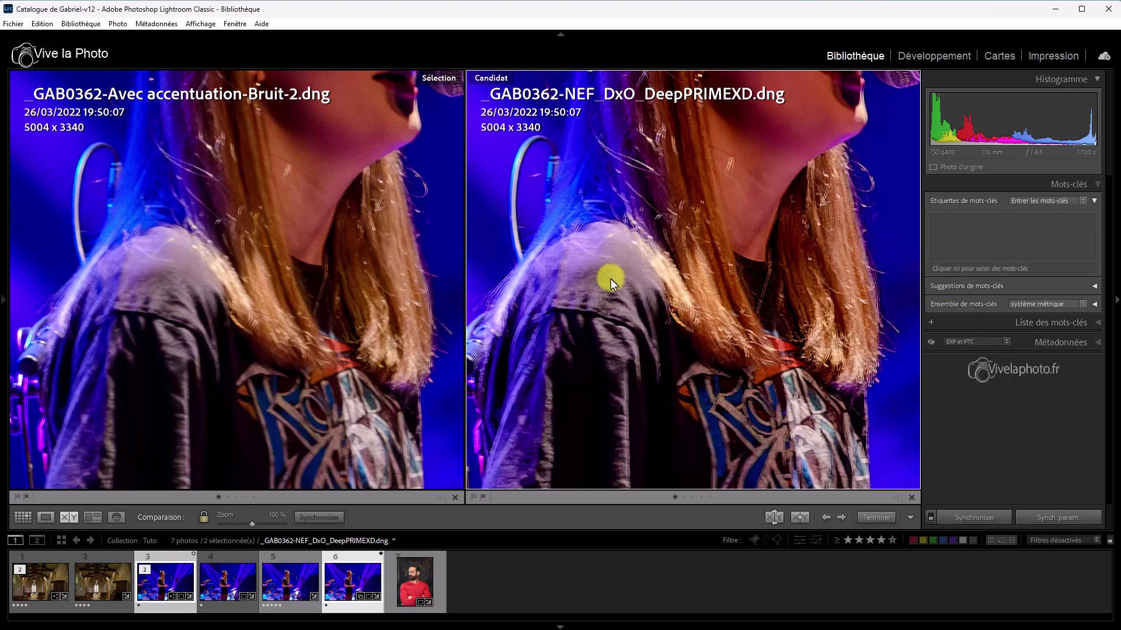
{"action": "left_click_drag", "start_coordinate": [671, 227], "coordinate": [693, 425]}
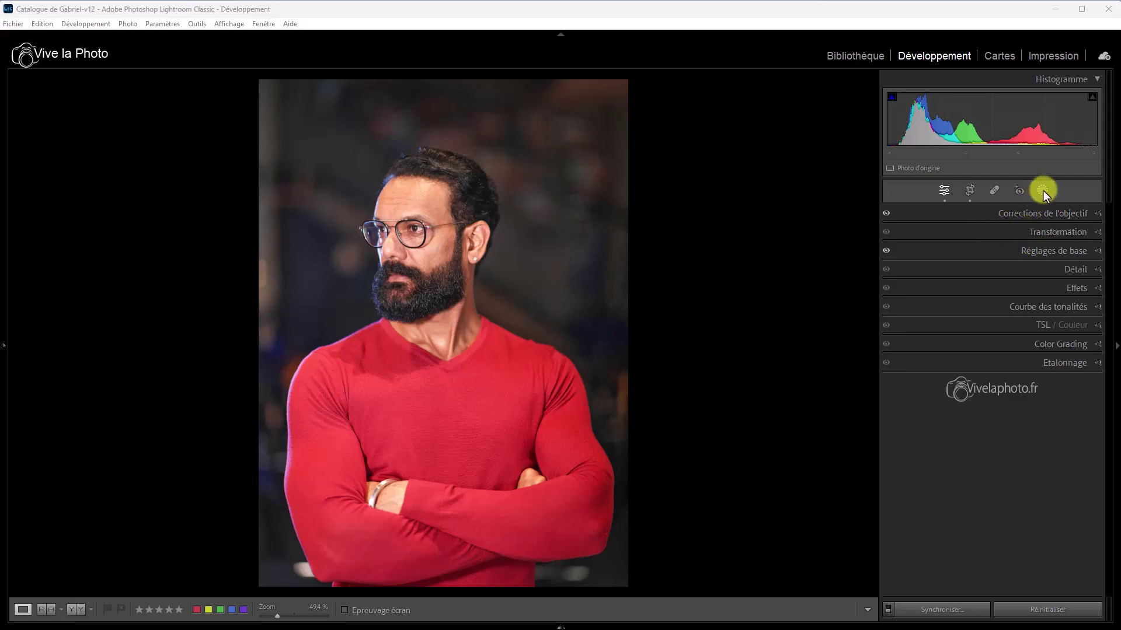
- Build a Personne 1 mask with only Poils du visage checked, excluding eyebrows, eye whites and irises
{"action": "left_click", "coordinate": [1043, 191]}
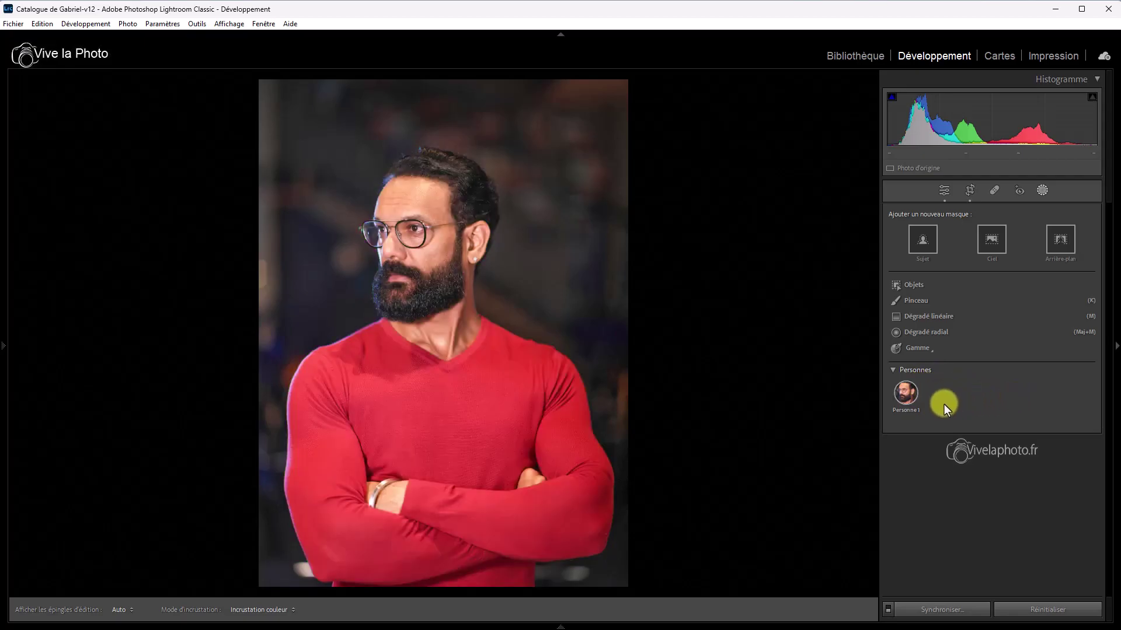
{"action": "left_click", "coordinate": [904, 393]}
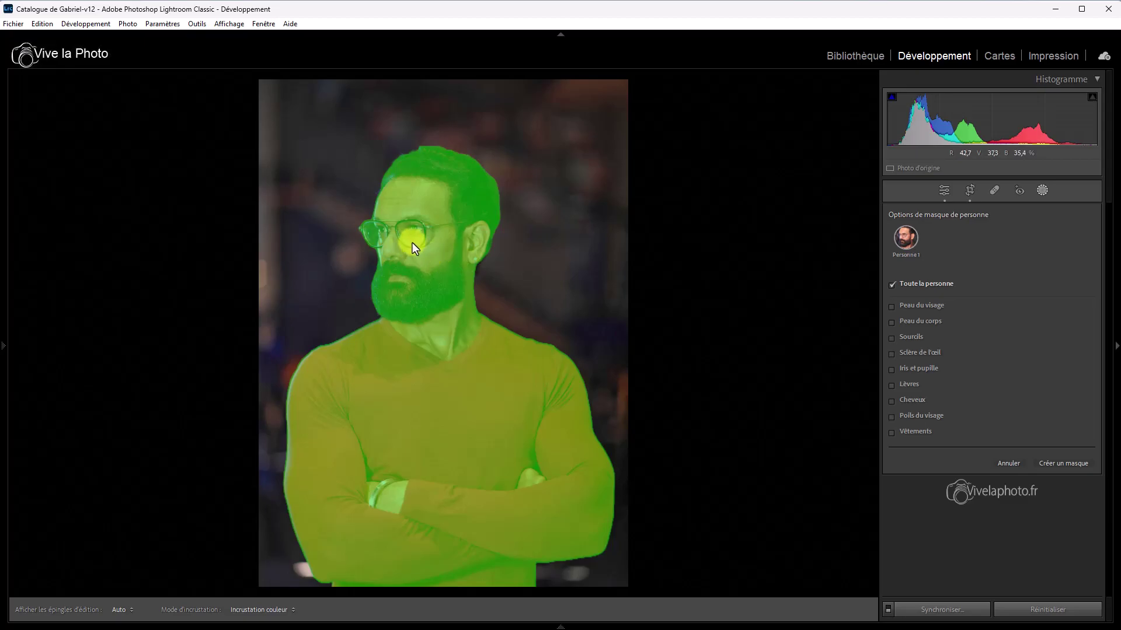
{"action": "left_click", "coordinate": [893, 338]}
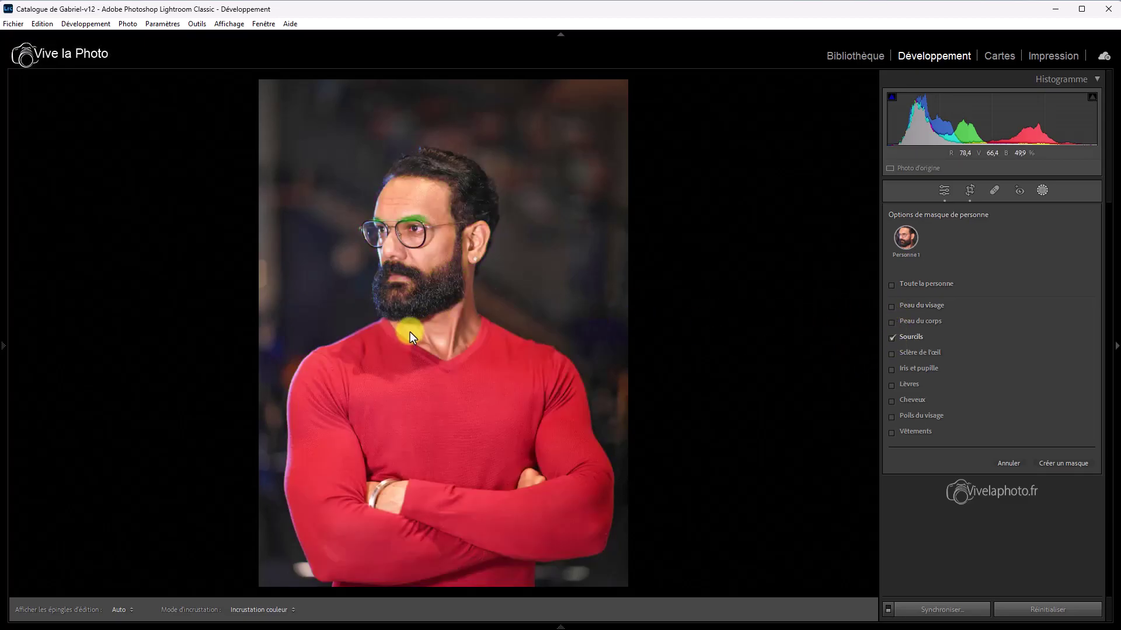
{"action": "left_click", "coordinate": [891, 354]}
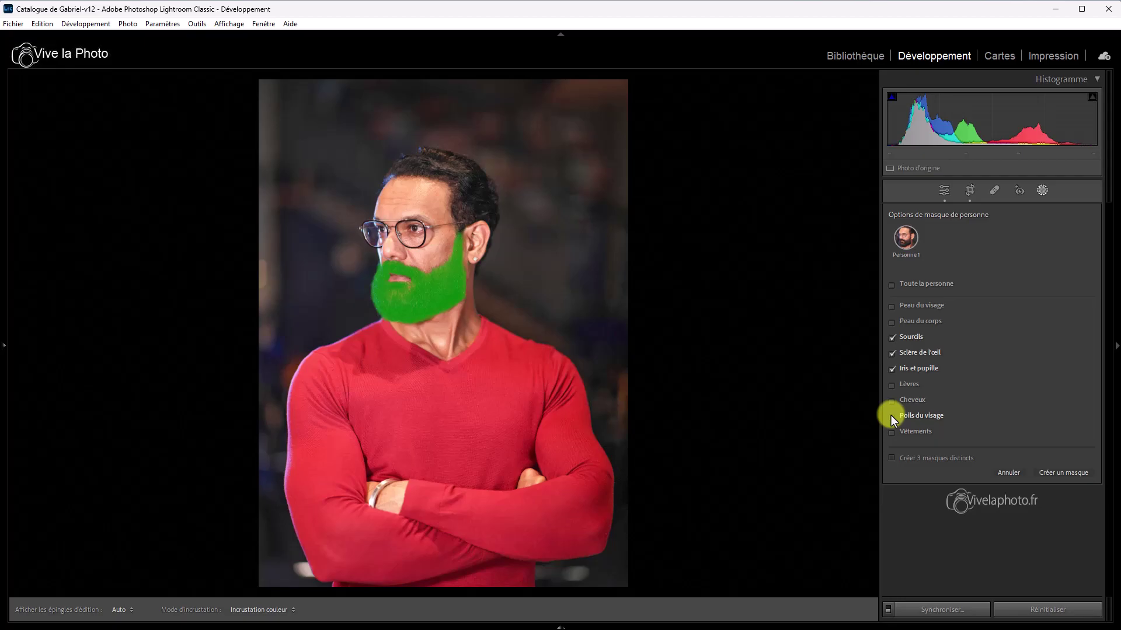
{"action": "left_click", "coordinate": [892, 420]}
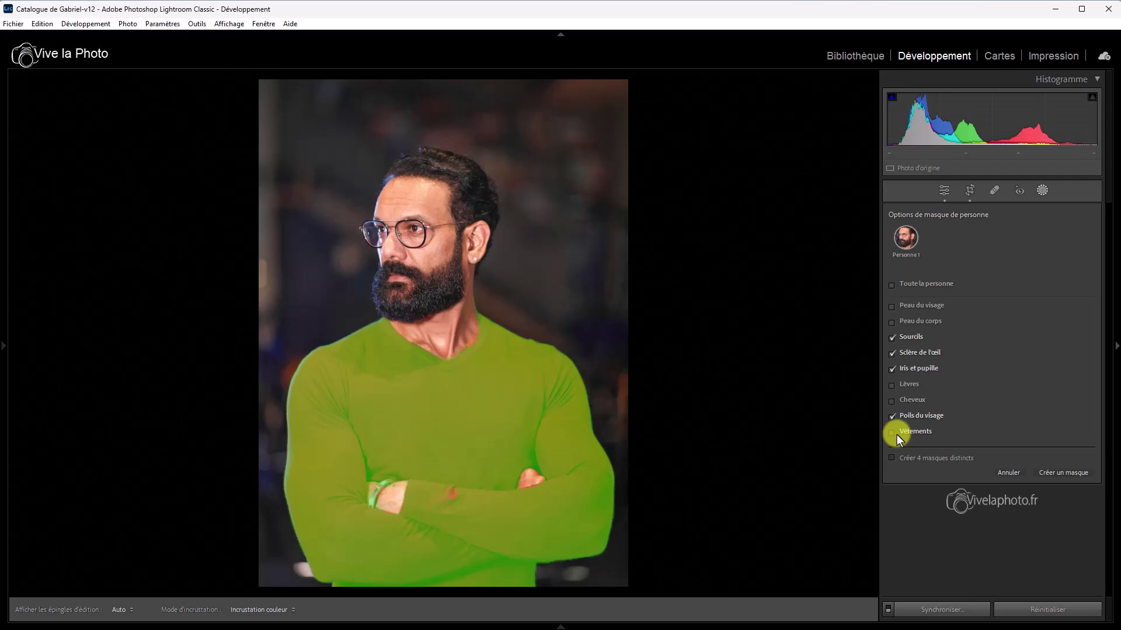
{"action": "left_click", "coordinate": [891, 337]}
{"action": "left_click", "coordinate": [892, 353]}
{"action": "left_click", "coordinate": [892, 368]}
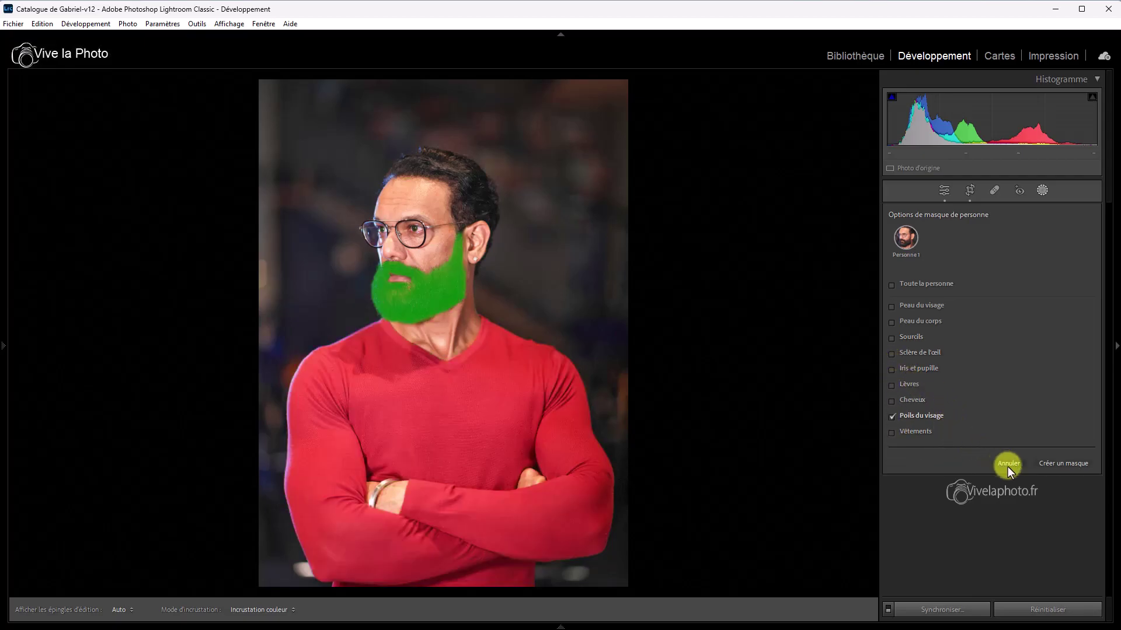
- Create Masque 1 from the beard selection and collapse its Tonalité, Couleur and Courbe sections
{"action": "left_click", "coordinate": [1071, 466]}
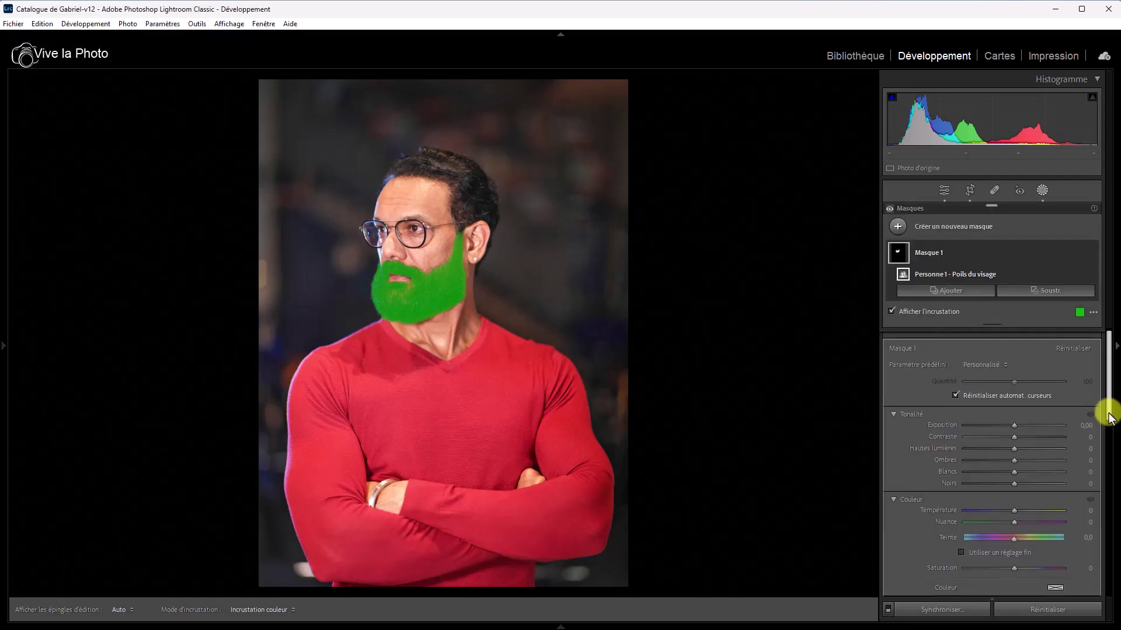
{"action": "left_click_drag", "start_coordinate": [1108, 417], "coordinate": [1105, 446]}
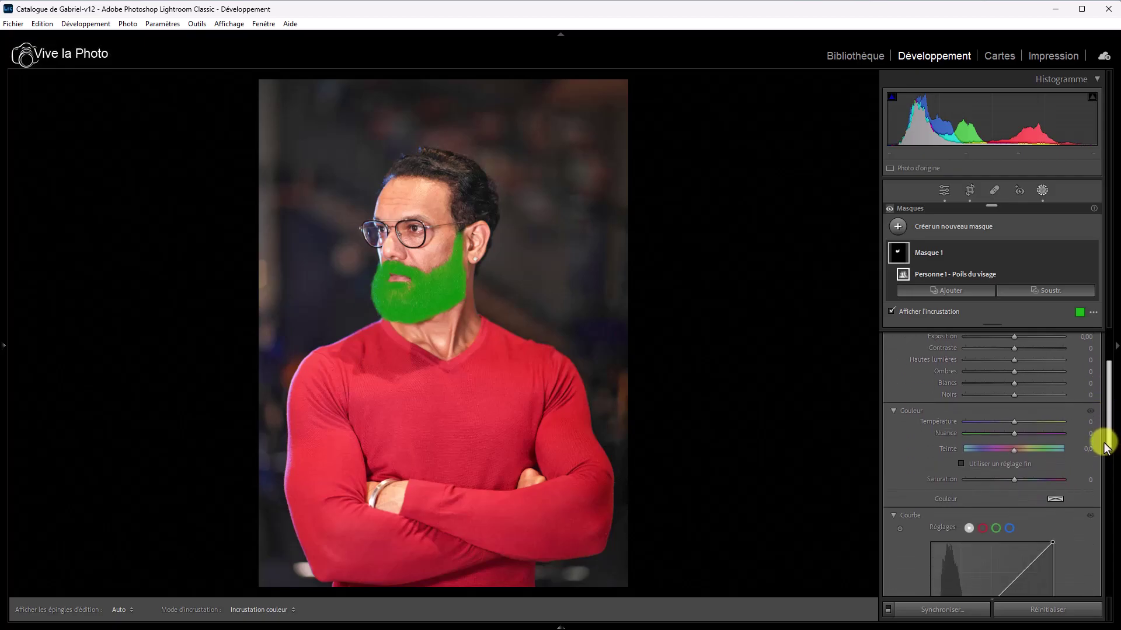
{"action": "scroll", "coordinate": [906, 437], "scroll_direction": "up", "scroll_amount": 3}
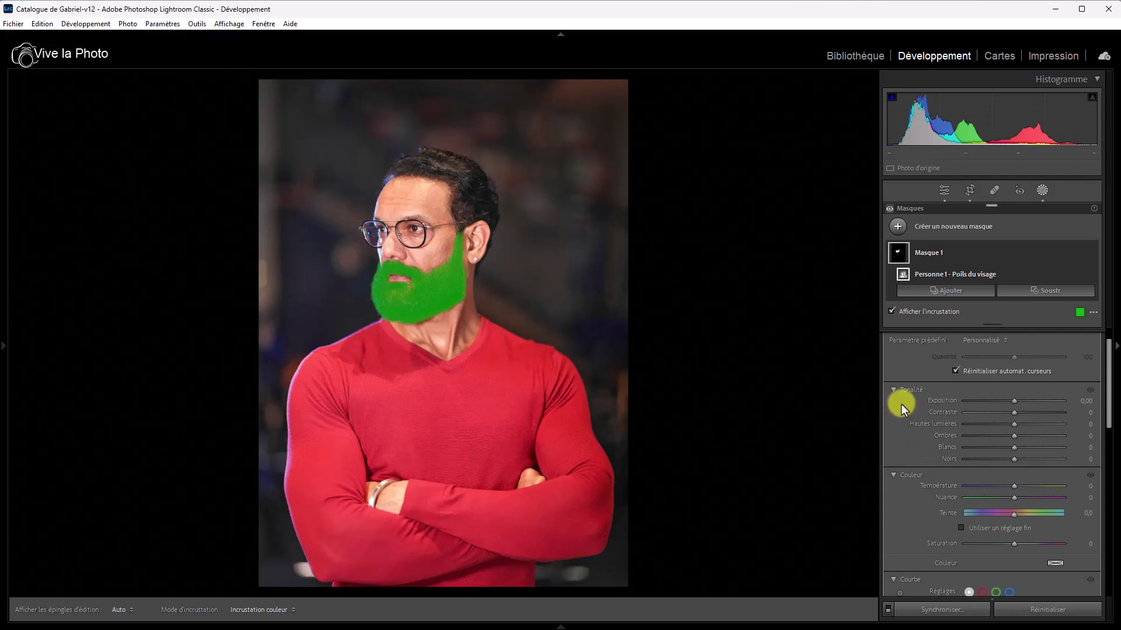
{"action": "left_click", "coordinate": [893, 390]}
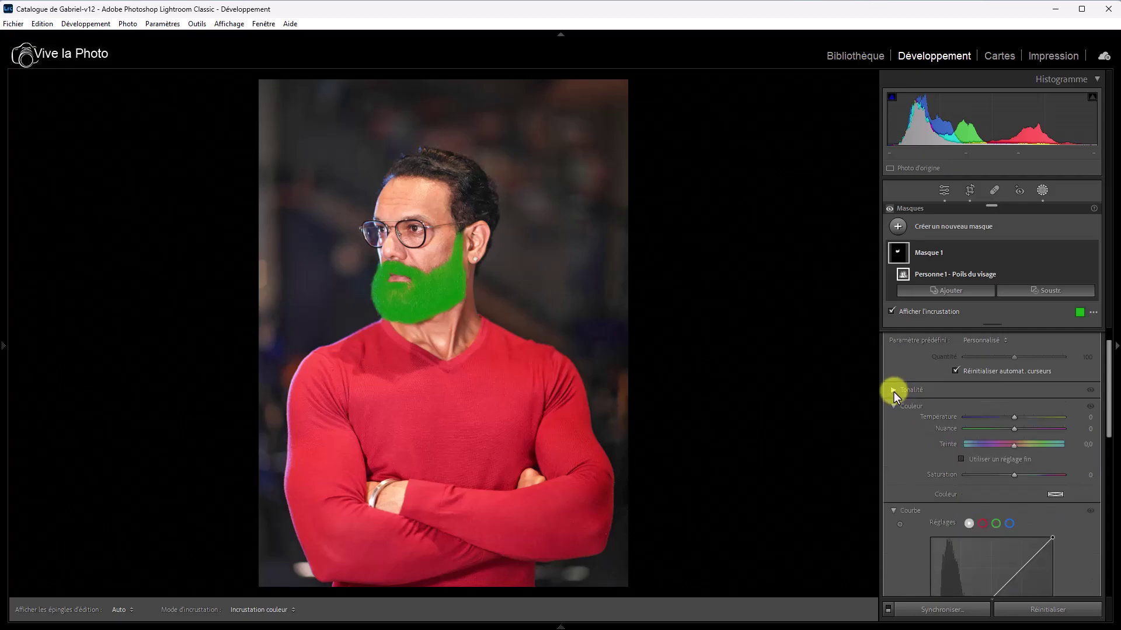
{"action": "left_click", "coordinate": [893, 407]}
{"action": "left_click", "coordinate": [894, 423]}
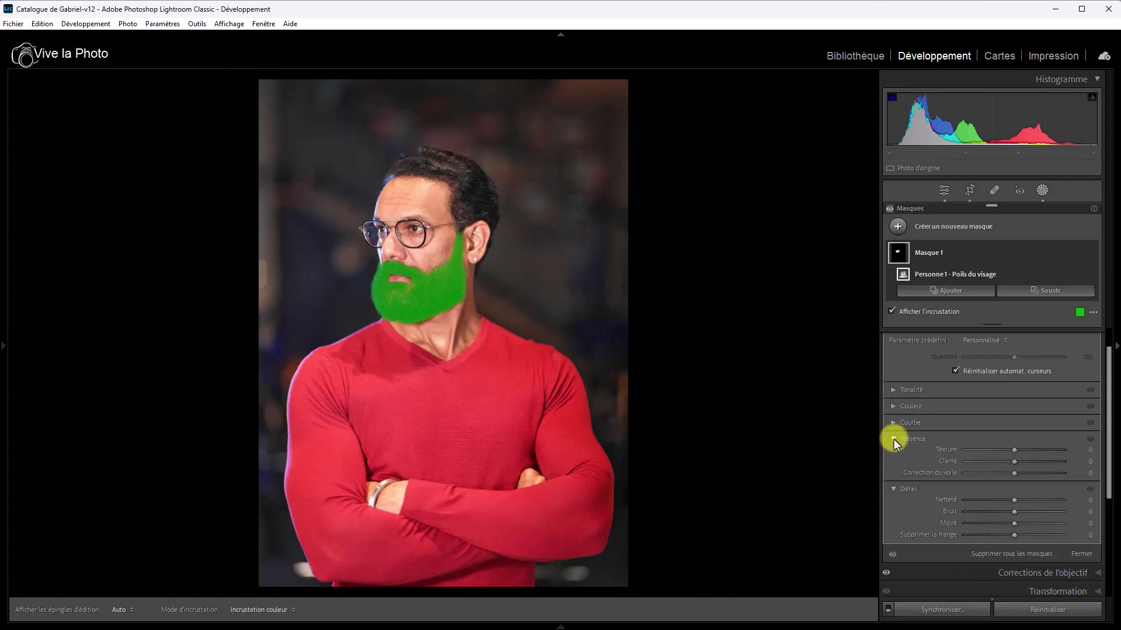
- Collapse the mask's Présence and Détail sections and reopen Tonalité
{"action": "left_click", "coordinate": [893, 439]}
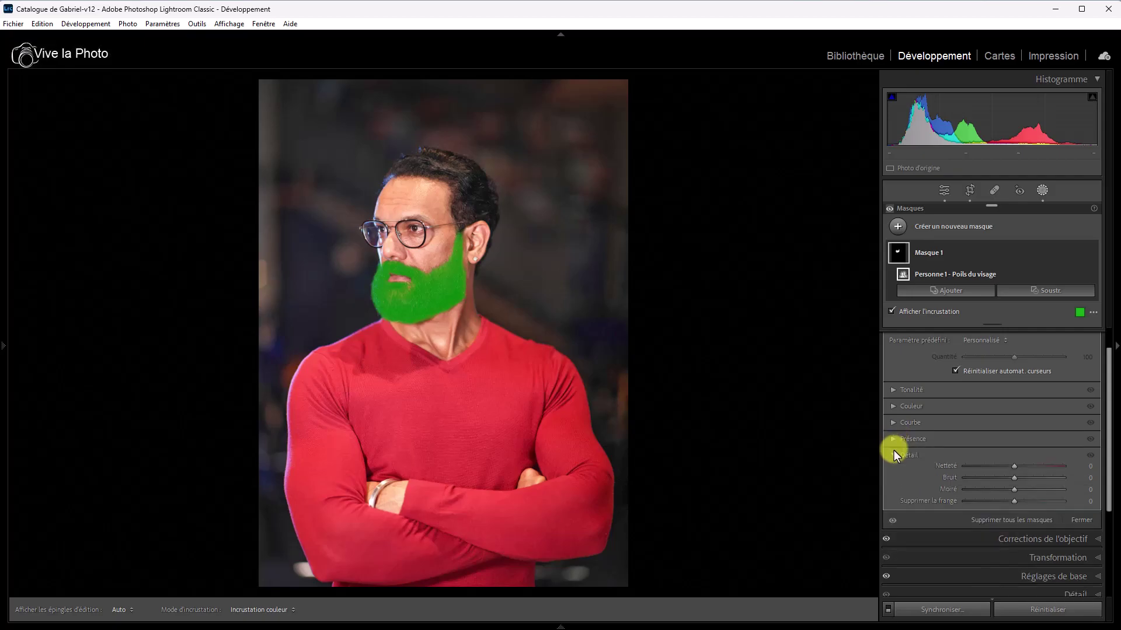
{"action": "left_click", "coordinate": [893, 455]}
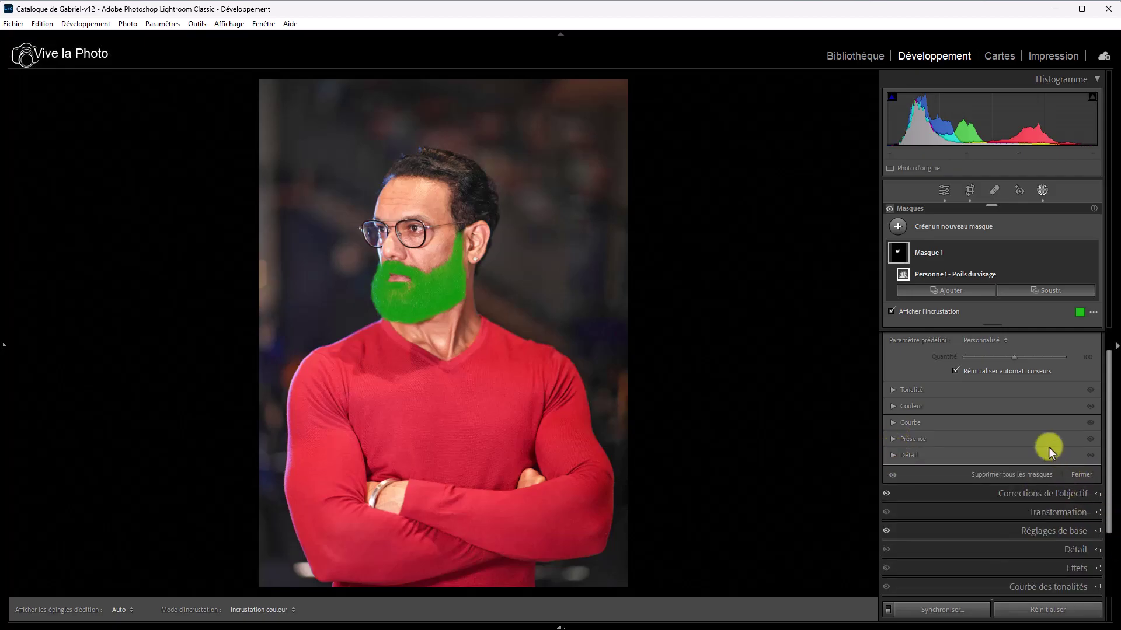
{"action": "left_click", "coordinate": [1015, 390]}
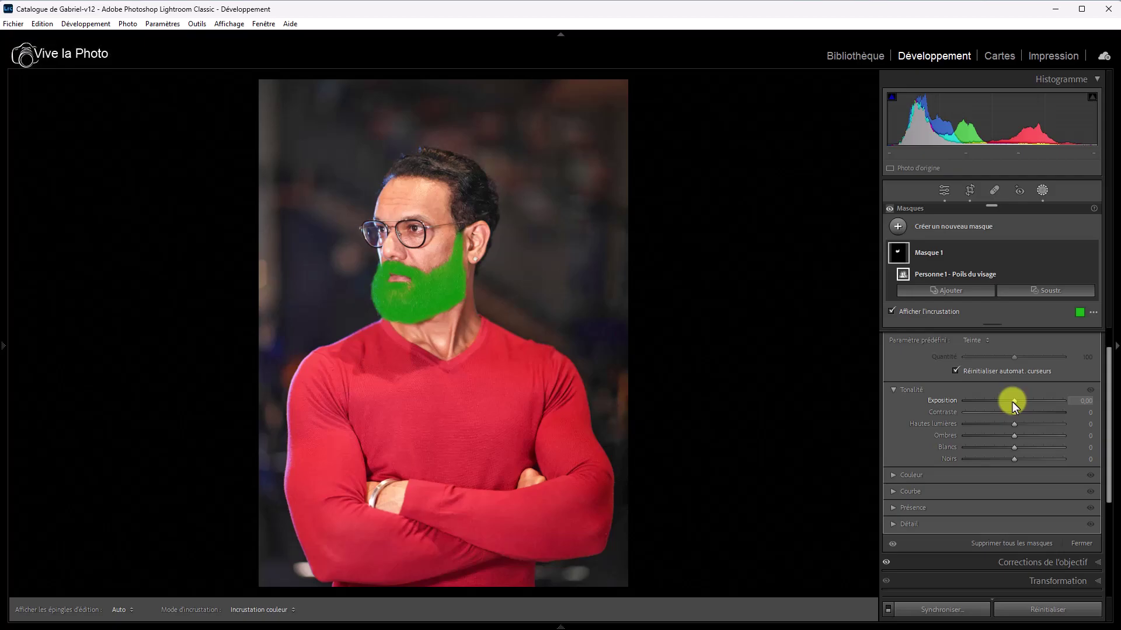
- Raise and lower the beard's Exposition, then reset it to 0,00 with the mask overlay showing
{"action": "left_click_drag", "start_coordinate": [1013, 402], "coordinate": [1031, 404]}
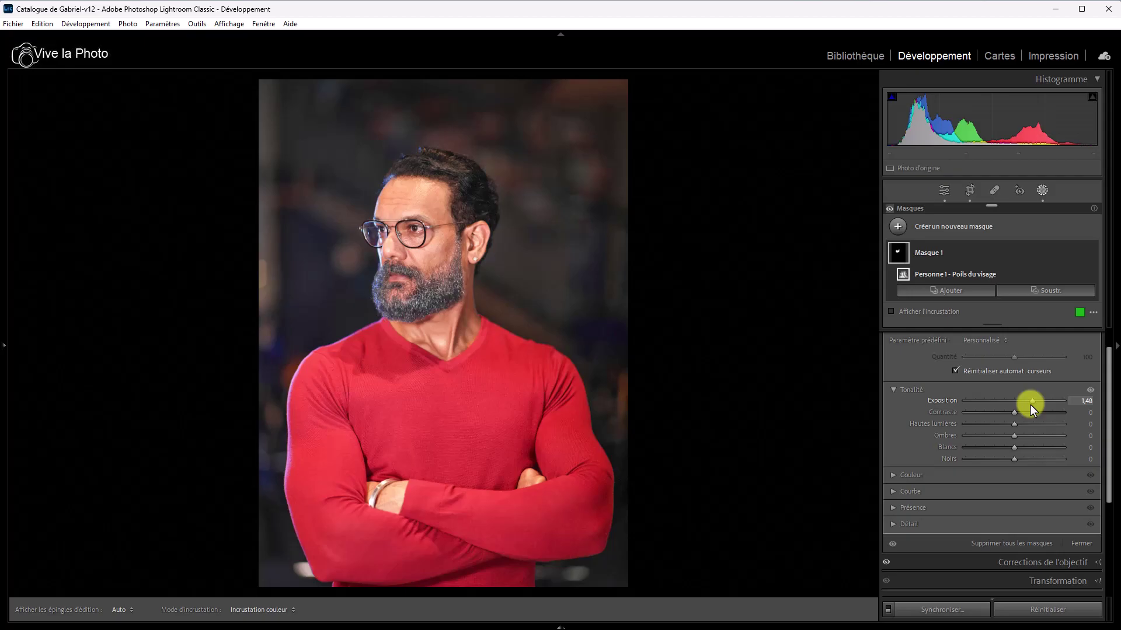
{"action": "left_click_drag", "start_coordinate": [1031, 405], "coordinate": [1018, 407]}
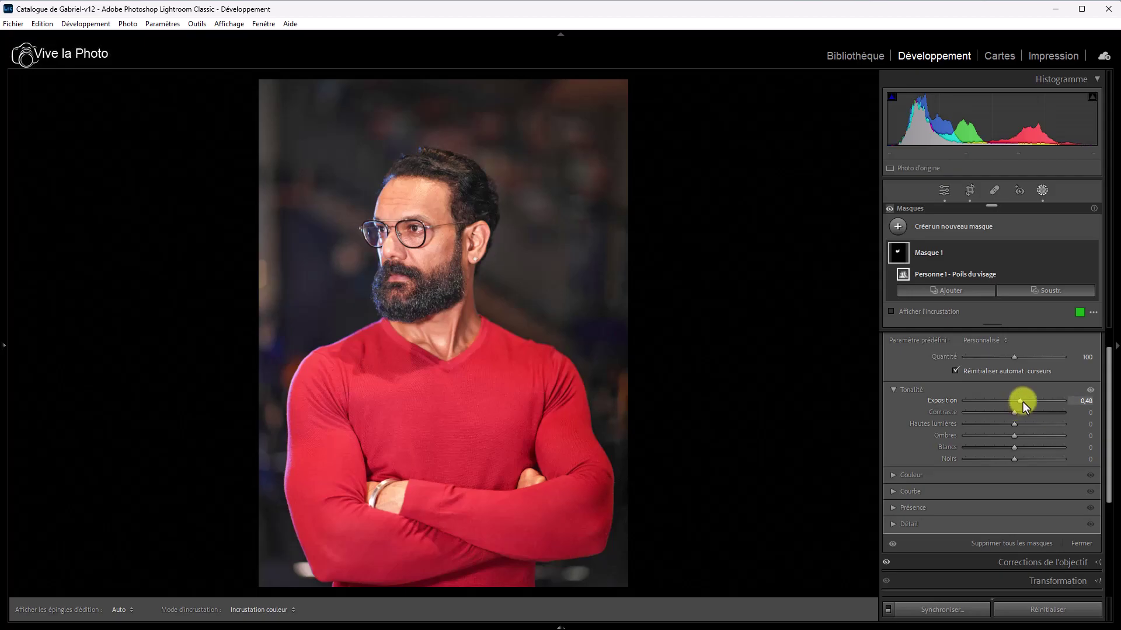
{"action": "key", "text": "o"}
{"action": "double_click", "coordinate": [1021, 401]}
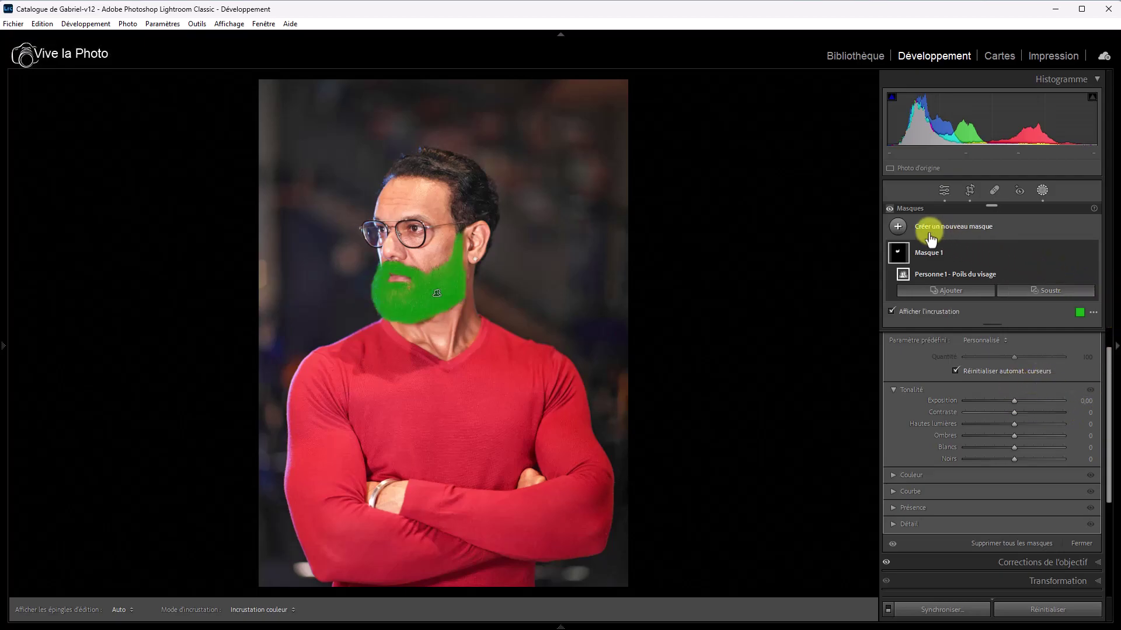
- Add a Select People mask limited to Vêtements, creating Personne 1 - Vêtements over the red sweater
{"action": "left_click", "coordinate": [897, 227]}
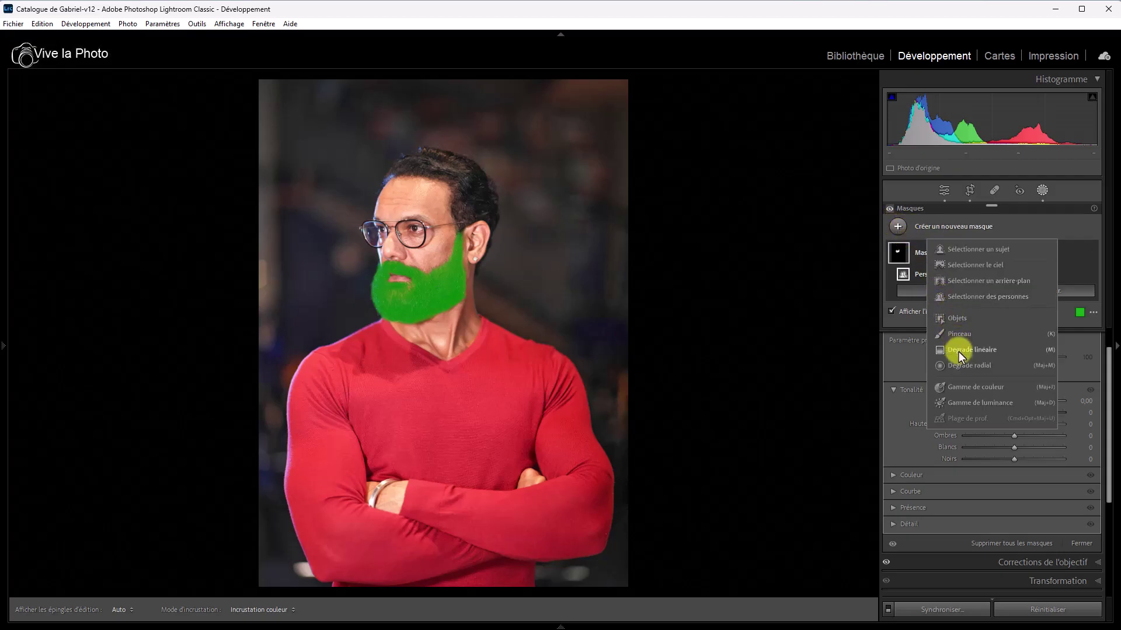
{"action": "left_click", "coordinate": [972, 298]}
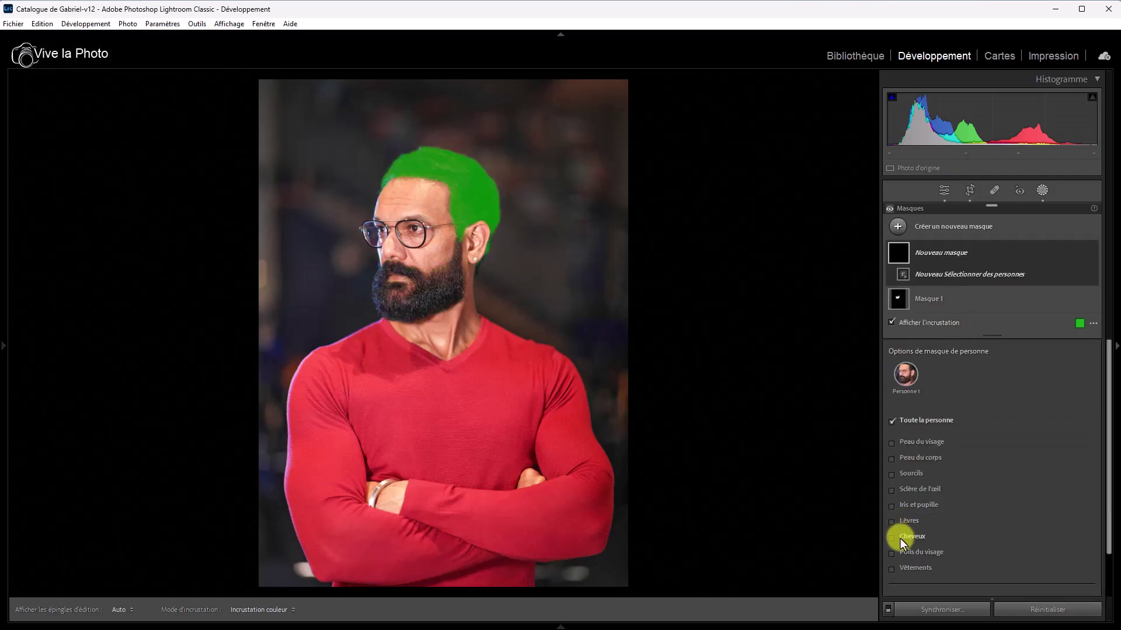
{"action": "left_click", "coordinate": [894, 569]}
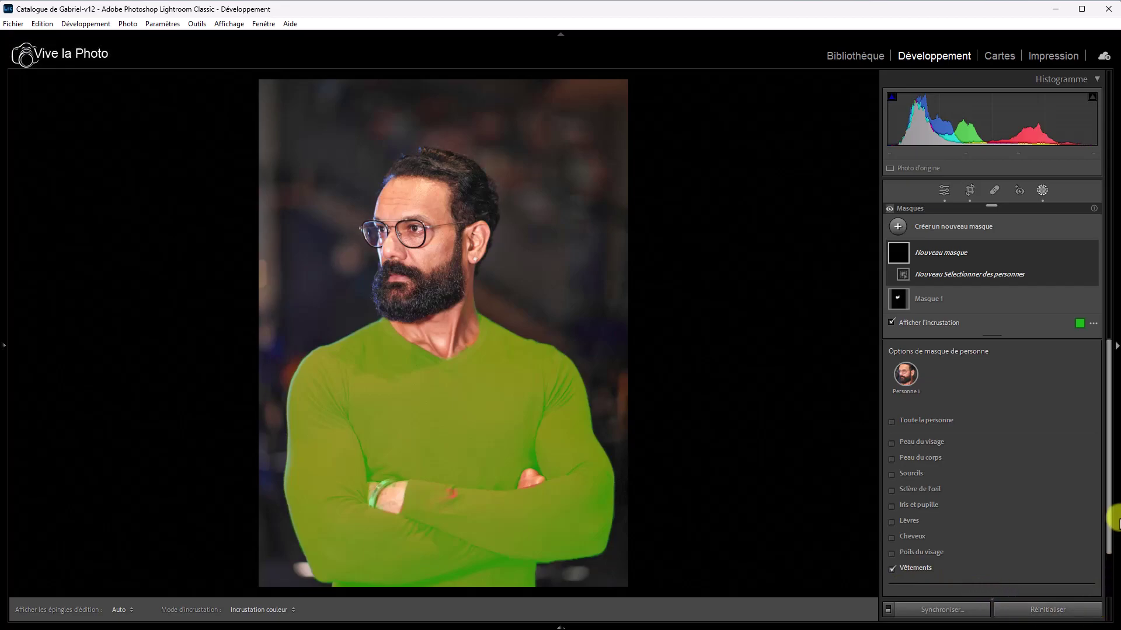
{"action": "left_click_drag", "start_coordinate": [1107, 530], "coordinate": [1104, 563]}
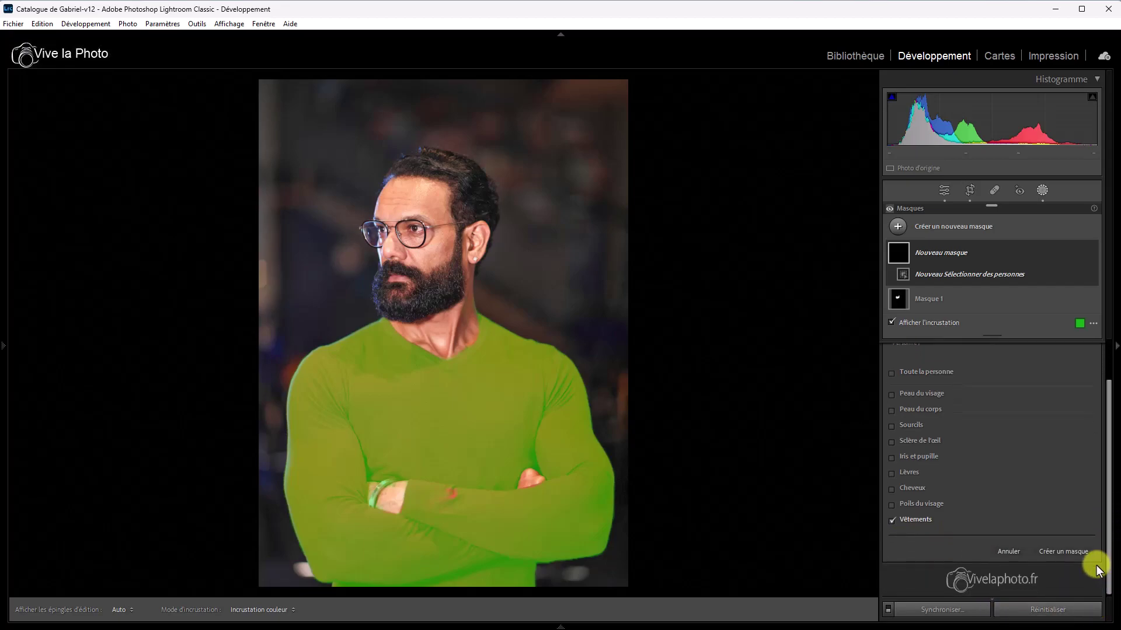
{"action": "left_click", "coordinate": [1079, 552]}
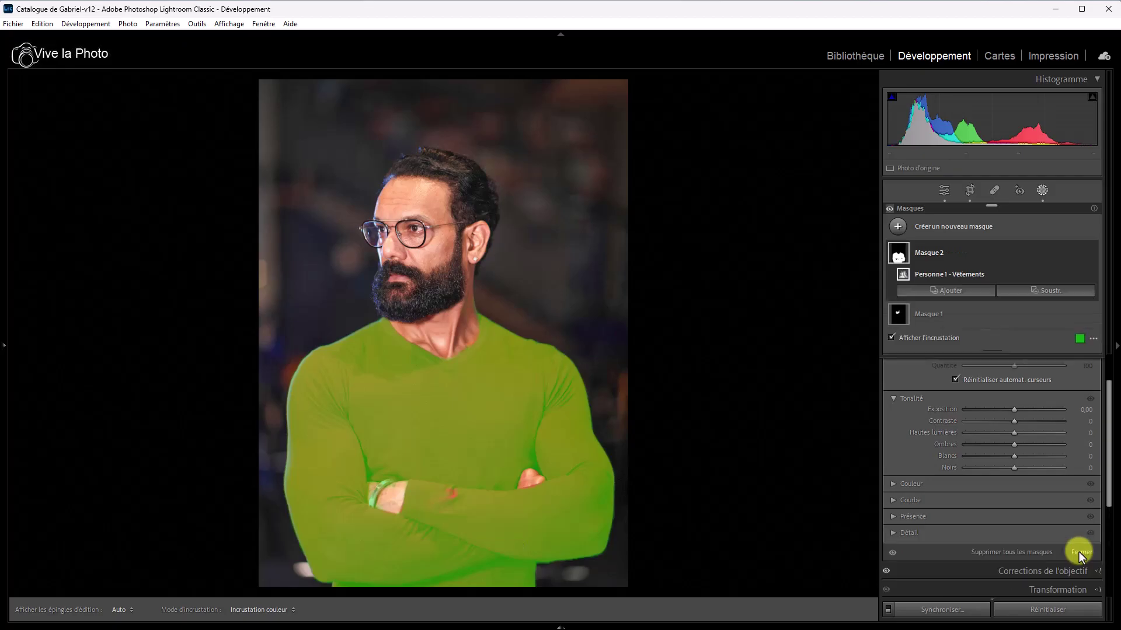
- Hide the mask overlay and set Masque 2's Exposition to −2,00, then collapse Tonalité
{"action": "key", "text": "o"}
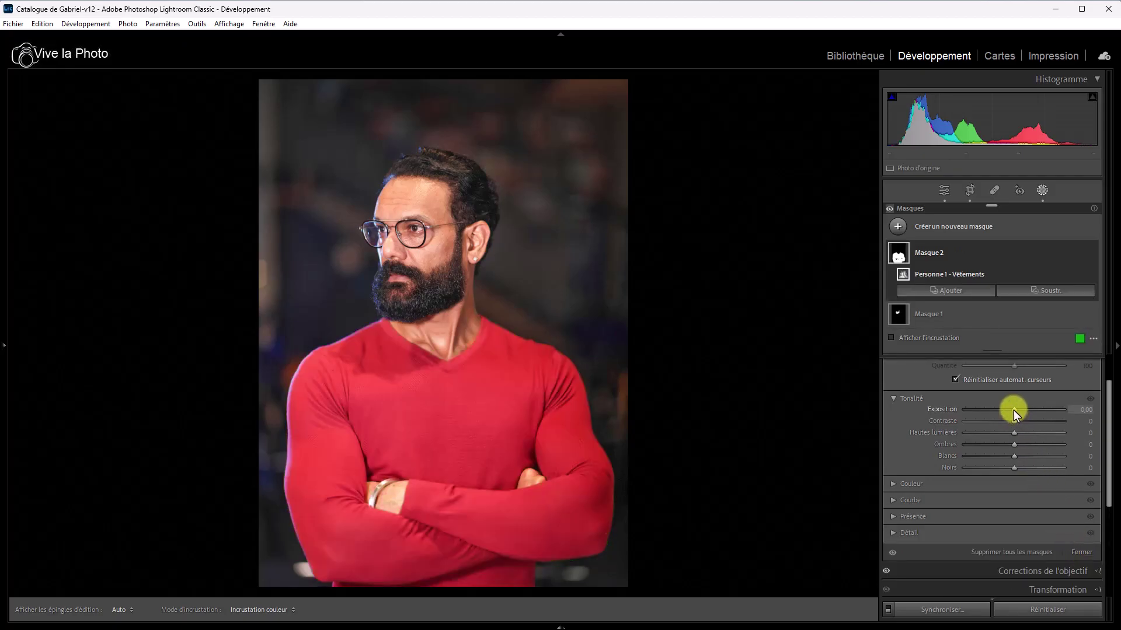
{"action": "left_click_drag", "start_coordinate": [1013, 410], "coordinate": [989, 411]}
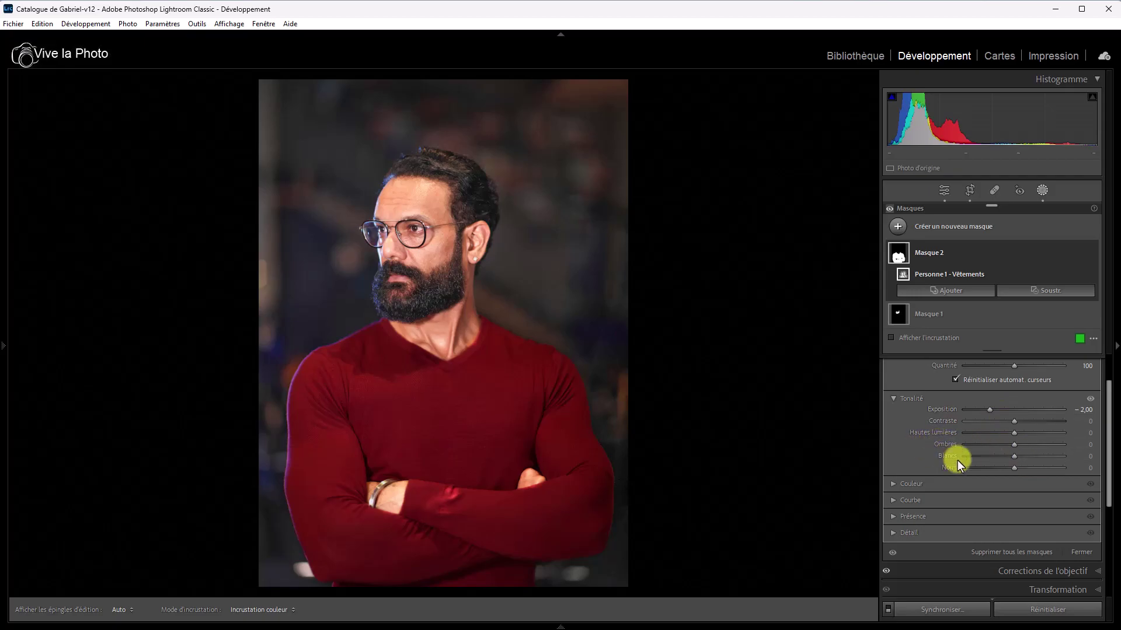
{"action": "left_click", "coordinate": [894, 398]}
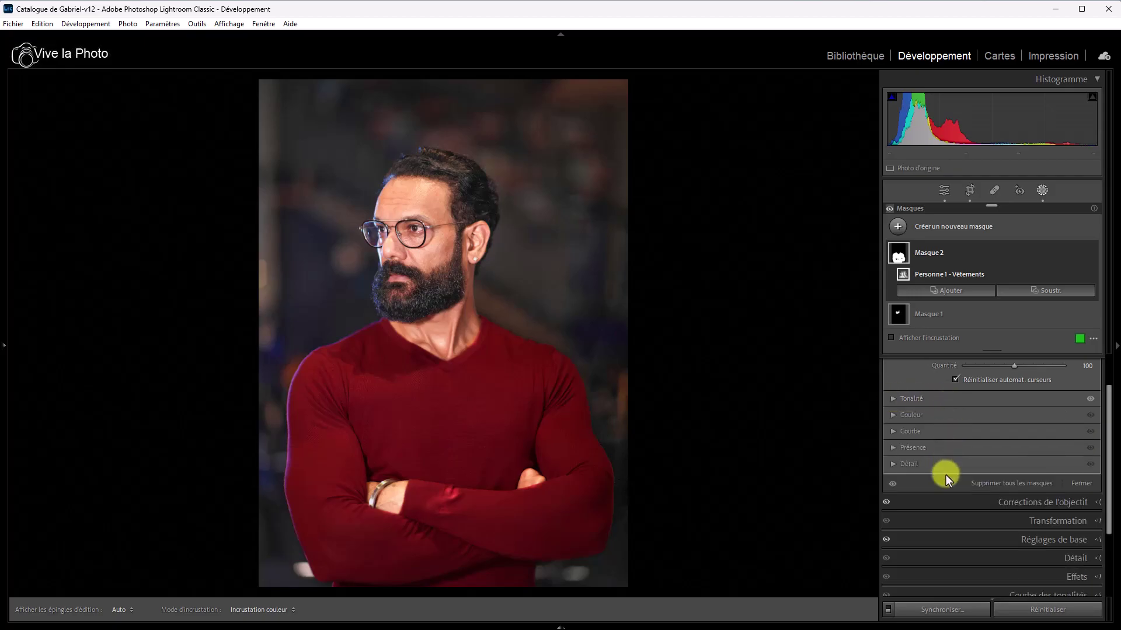
- Shape the sweater mask's Courbe into an S-curve with the midpoint at Entrée 126 / Sortie 156
{"action": "left_click", "coordinate": [893, 431]}
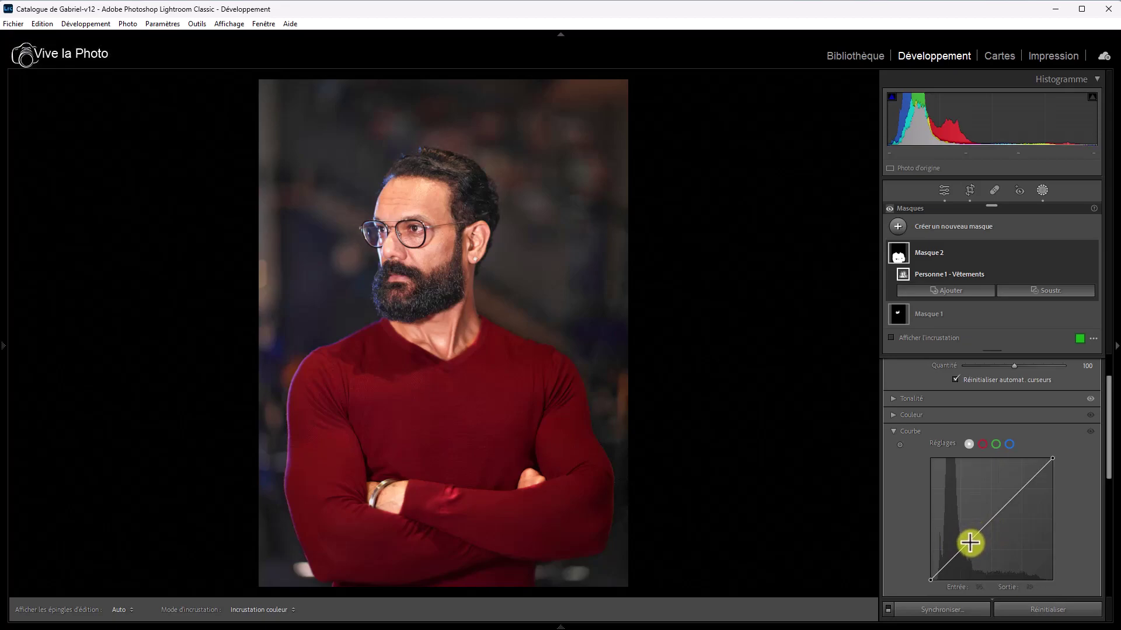
{"action": "left_click", "coordinate": [992, 518]}
{"action": "left_click_drag", "start_coordinate": [1024, 486], "coordinate": [1021, 478]}
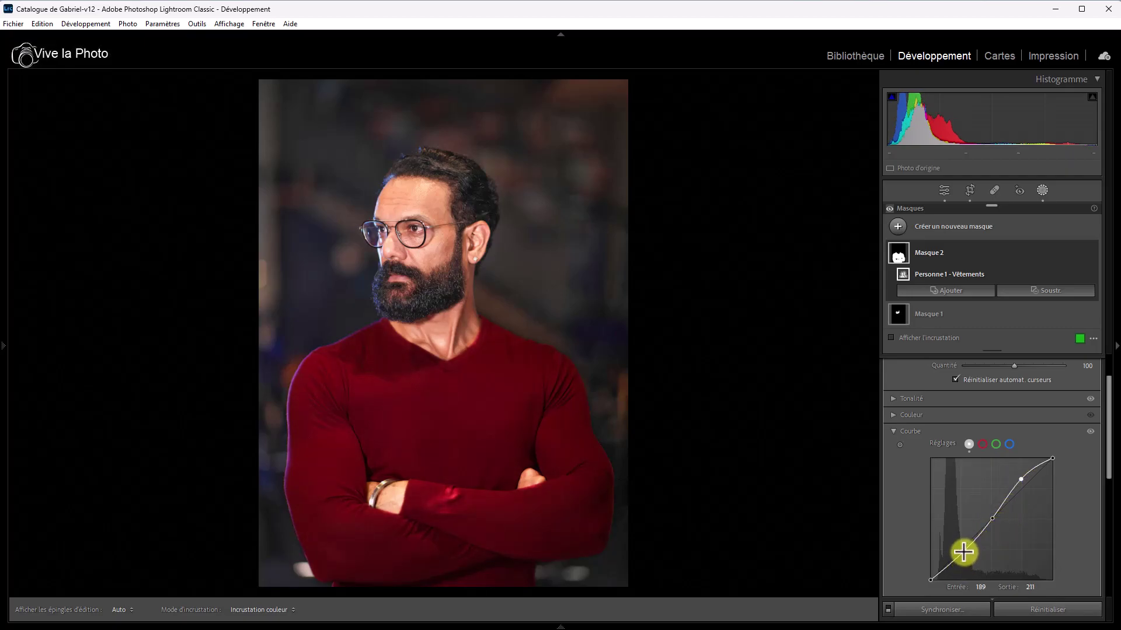
{"action": "left_click_drag", "start_coordinate": [965, 547], "coordinate": [968, 559]}
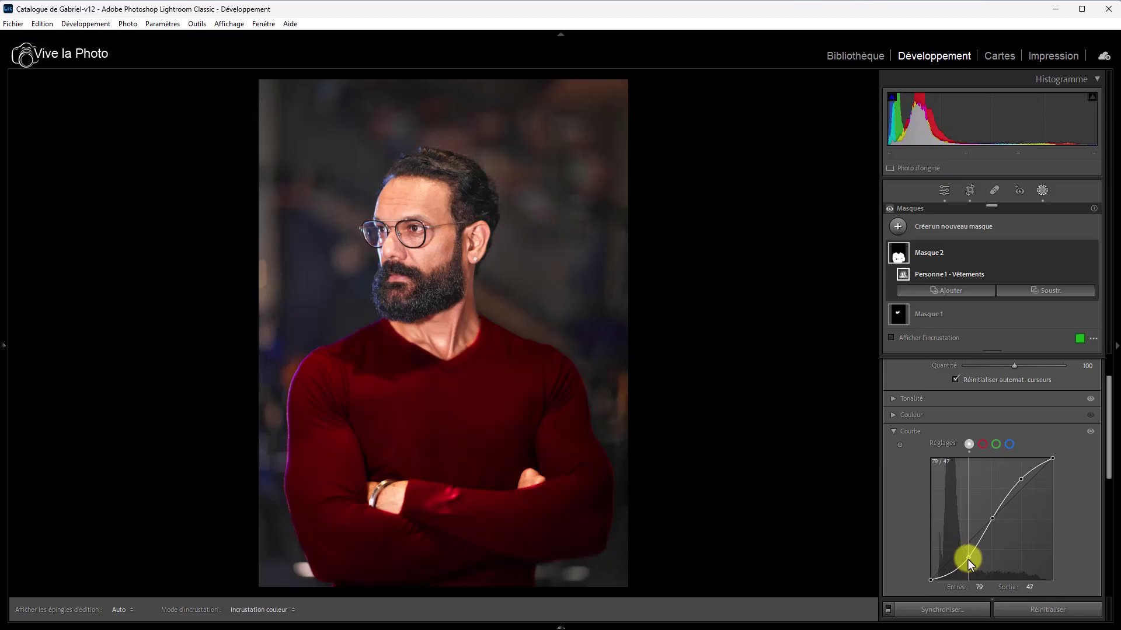
{"action": "key", "text": "ctrl+z"}
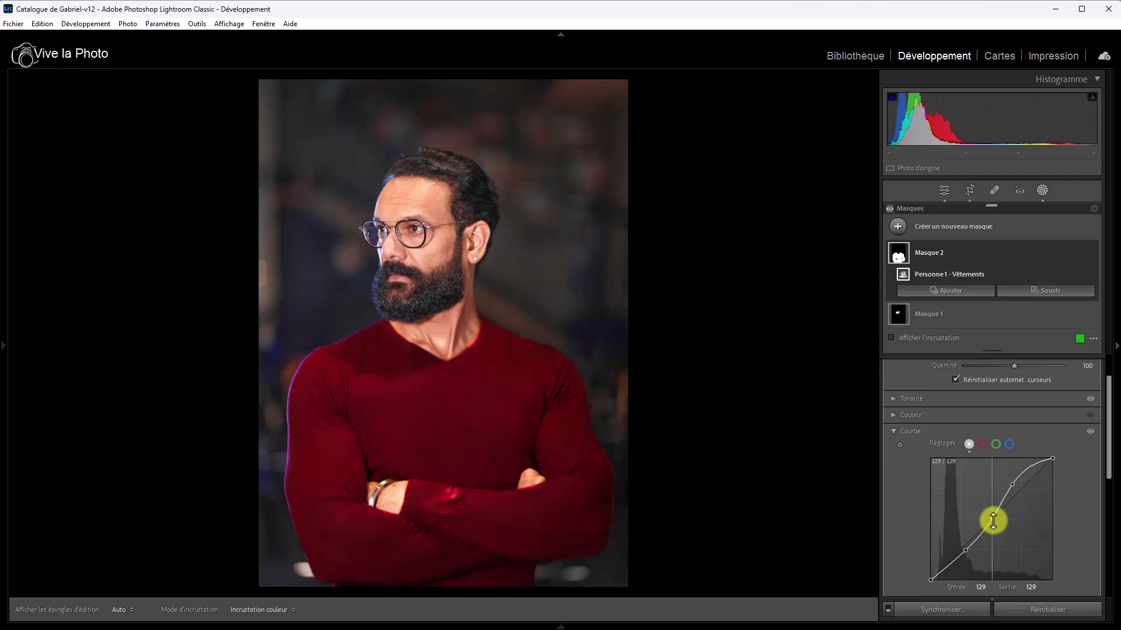
{"action": "left_click_drag", "start_coordinate": [995, 520], "coordinate": [993, 508]}
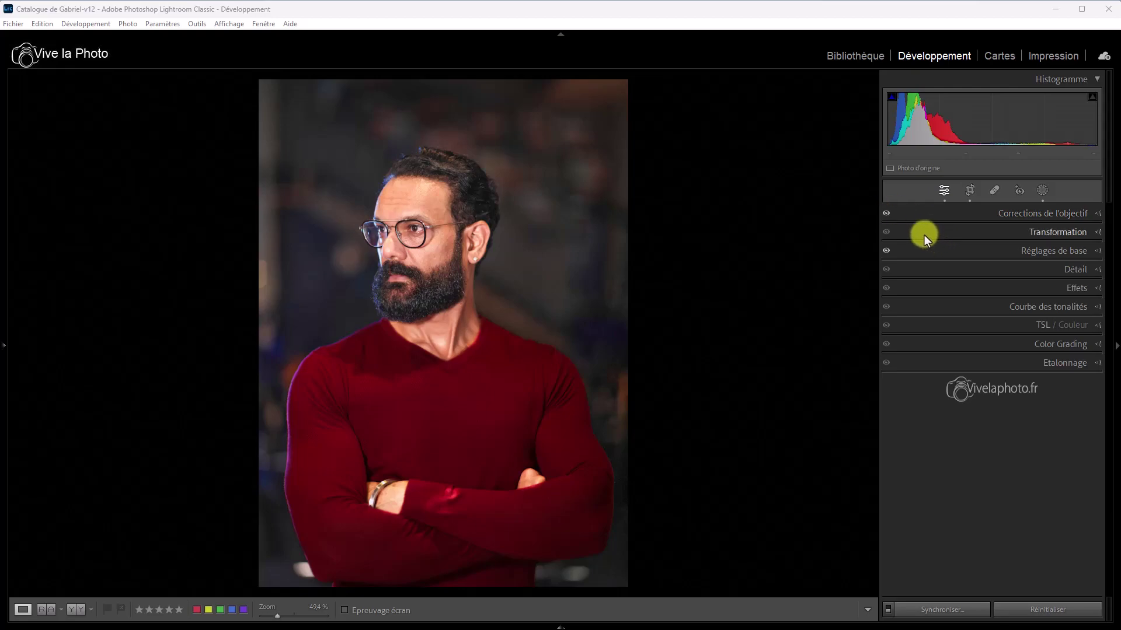
{"action": "left_click", "coordinate": [887, 252]}
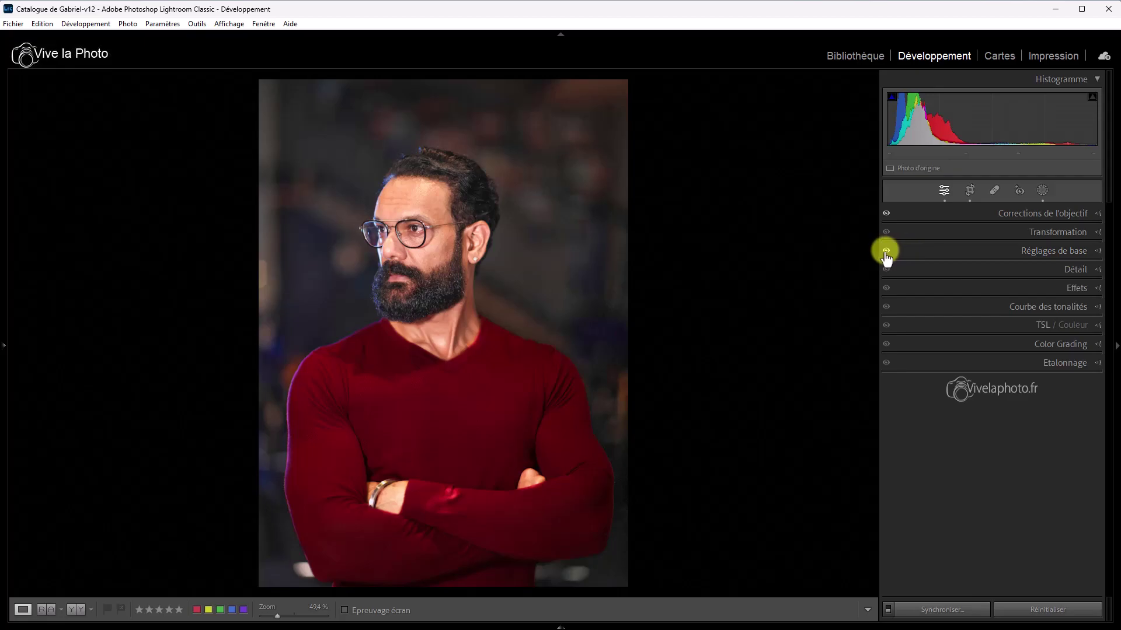
{"action": "left_click", "coordinate": [886, 252]}
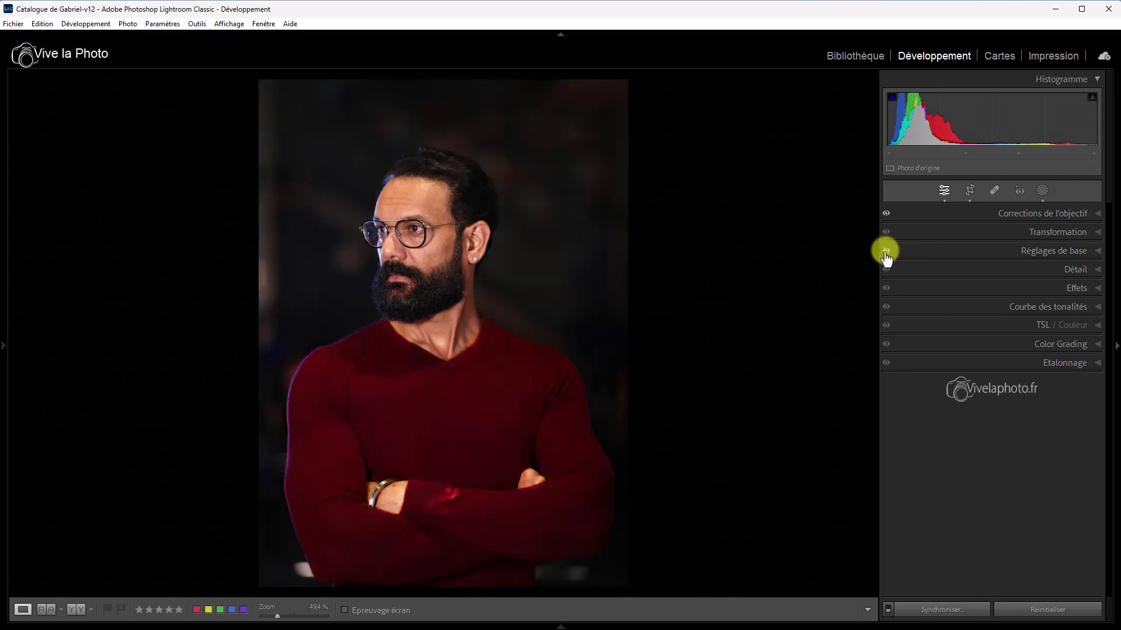
{"action": "left_click", "coordinate": [887, 252]}
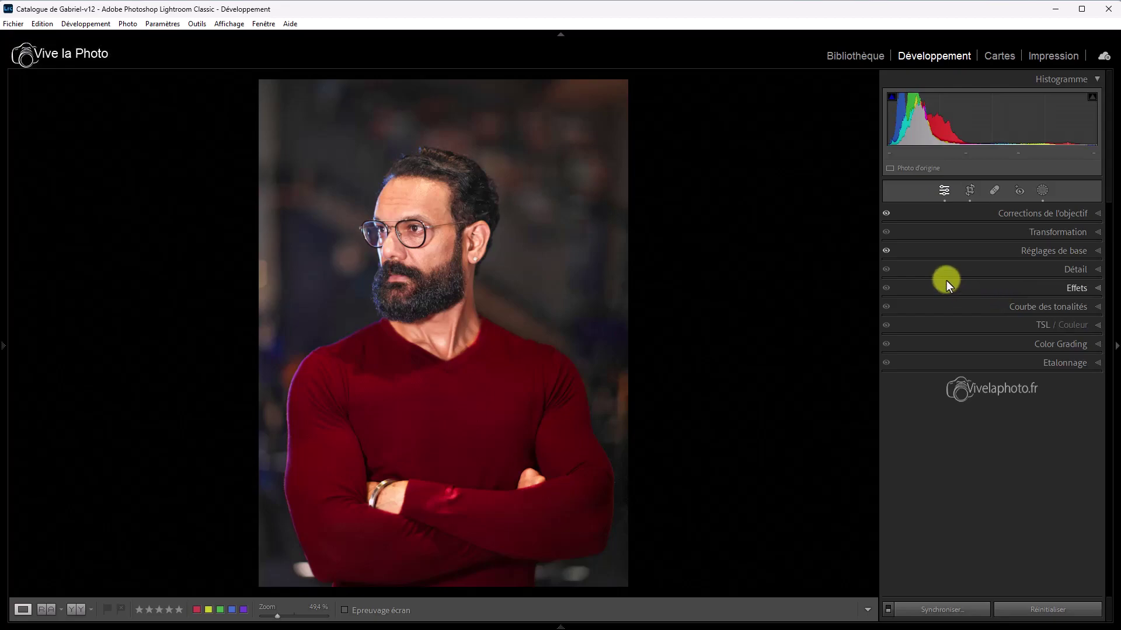
- Use the Alt panel switches to toggle Corrections de l'objectif, inspect its settings, and collapse it
{"action": "key", "text": "alt"}
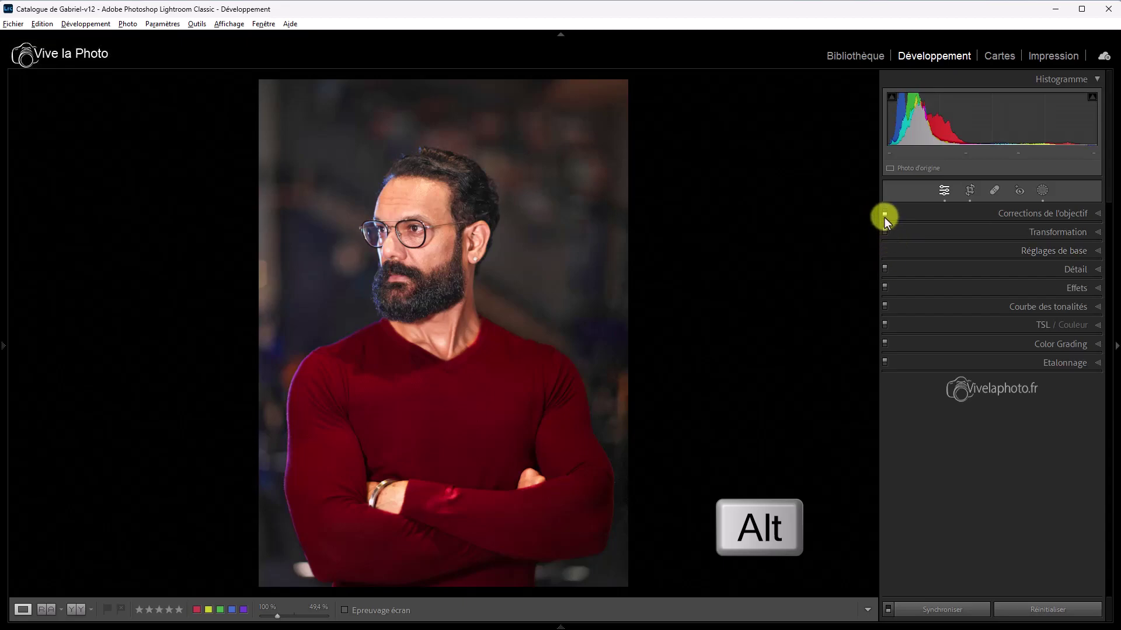
{"action": "left_click", "coordinate": [884, 214], "text": "alt"}
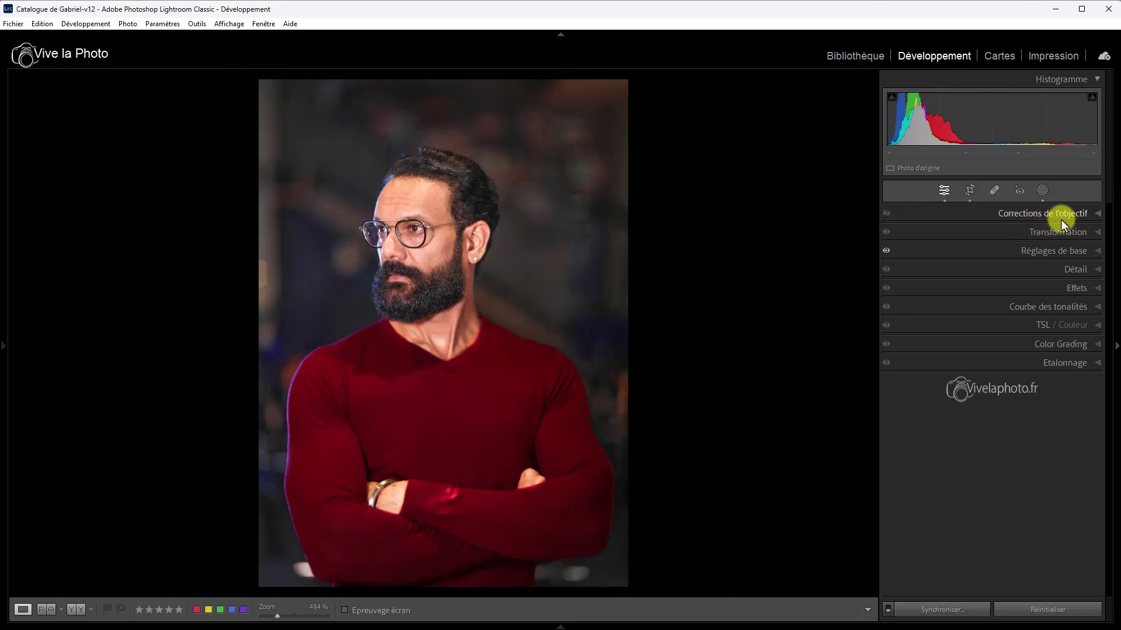
{"action": "left_click", "coordinate": [1098, 215]}
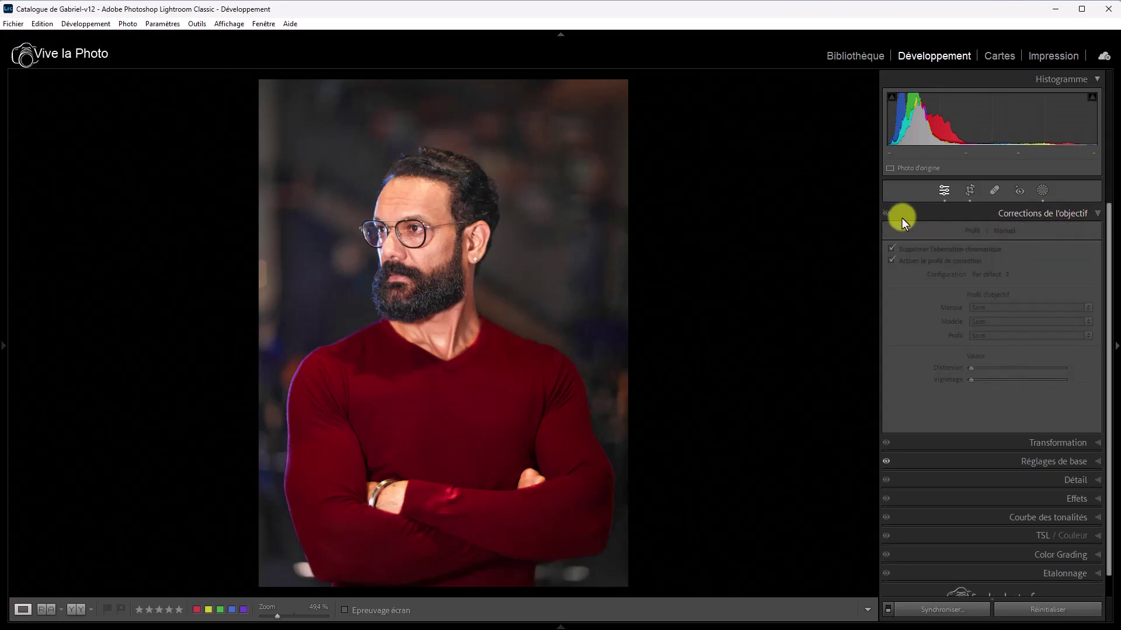
{"action": "left_click", "coordinate": [888, 217]}
{"action": "key", "text": "ctrl+6"}
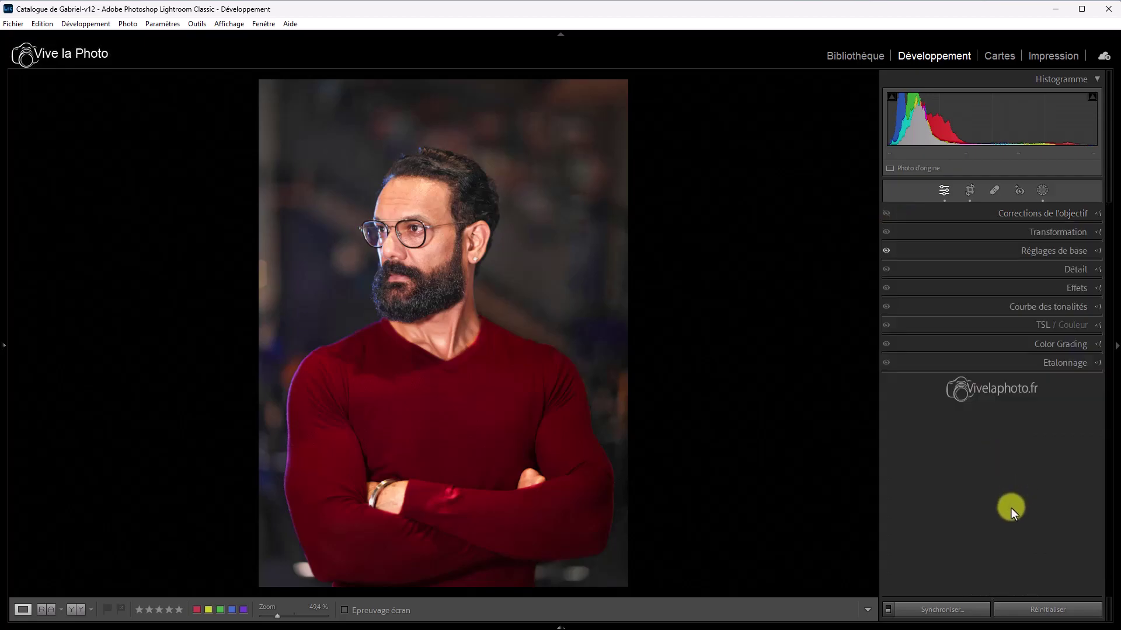
- Show the left panels with Historique expanded, then bring back the masks list with Masque 2 and Masque 1
{"action": "left_click", "coordinate": [2, 346]}
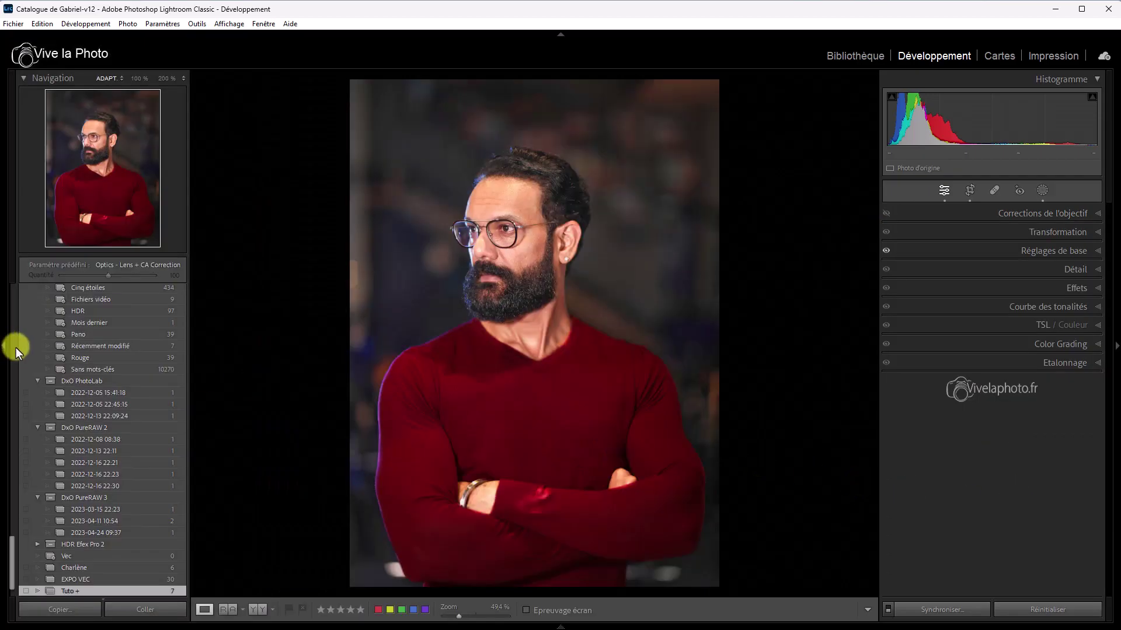
{"action": "left_click", "coordinate": [155, 497]}
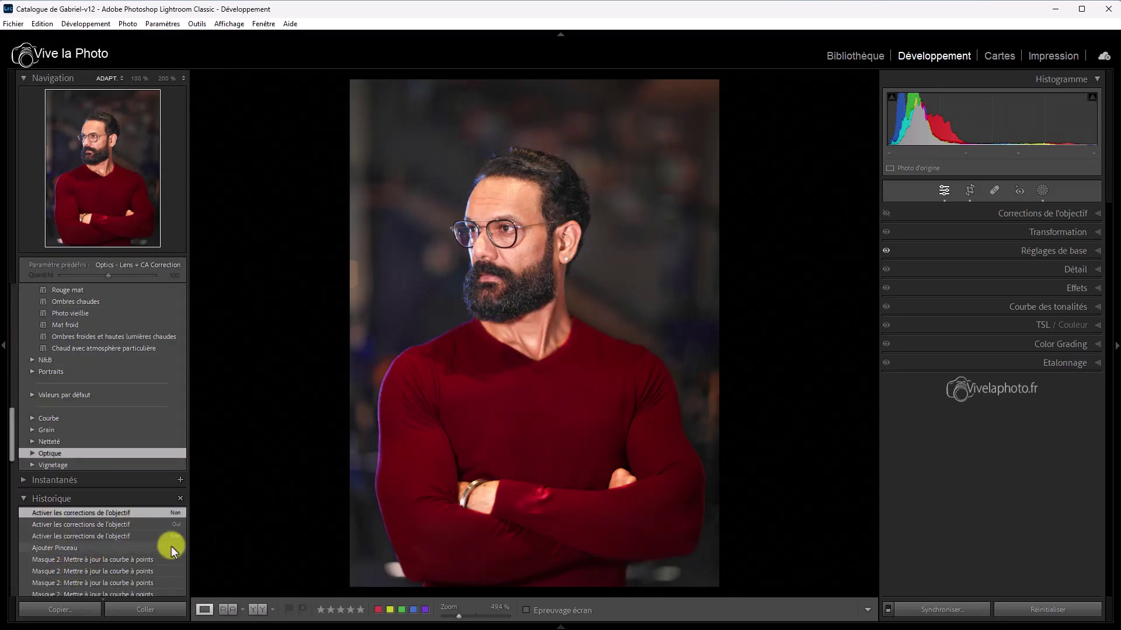
{"action": "left_click", "coordinate": [1043, 190]}
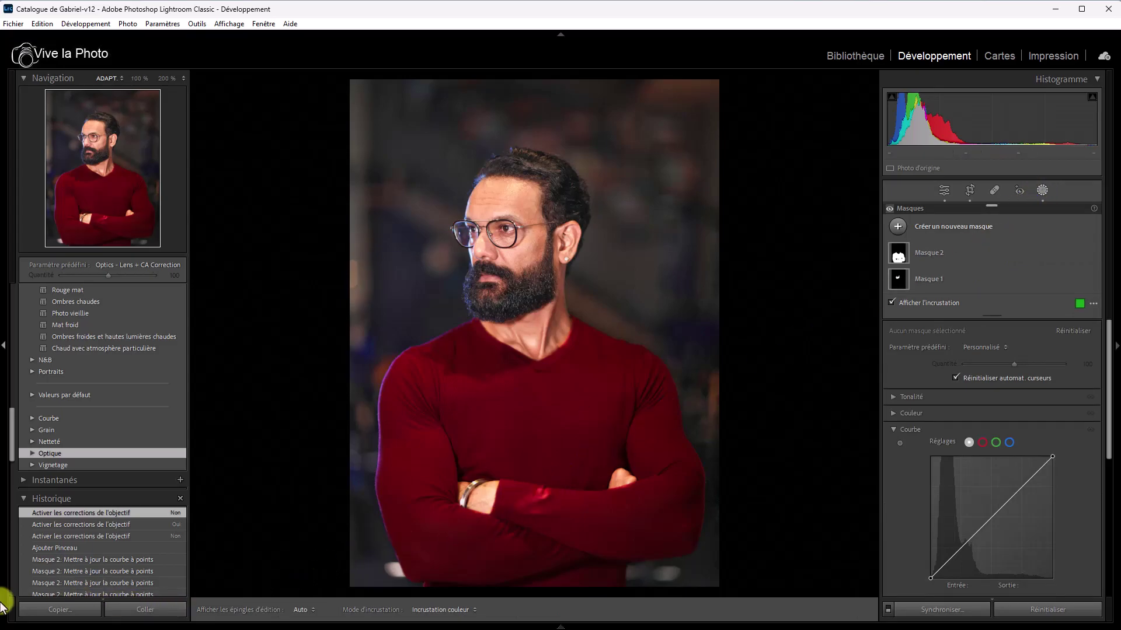
{"action": "scroll", "coordinate": [81, 562], "scroll_direction": "down", "scroll_amount": 3}
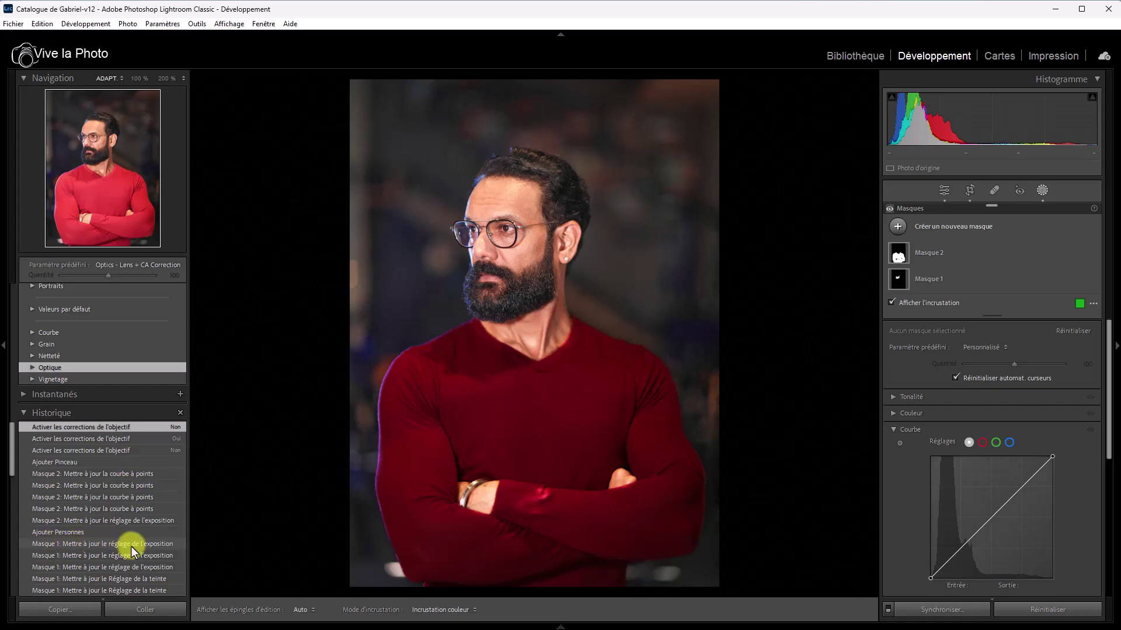
- Close masking and apply the Adaptatif : Portrait preset Améliorer les vêtements at amount 100
{"action": "key", "text": "shift+w"}
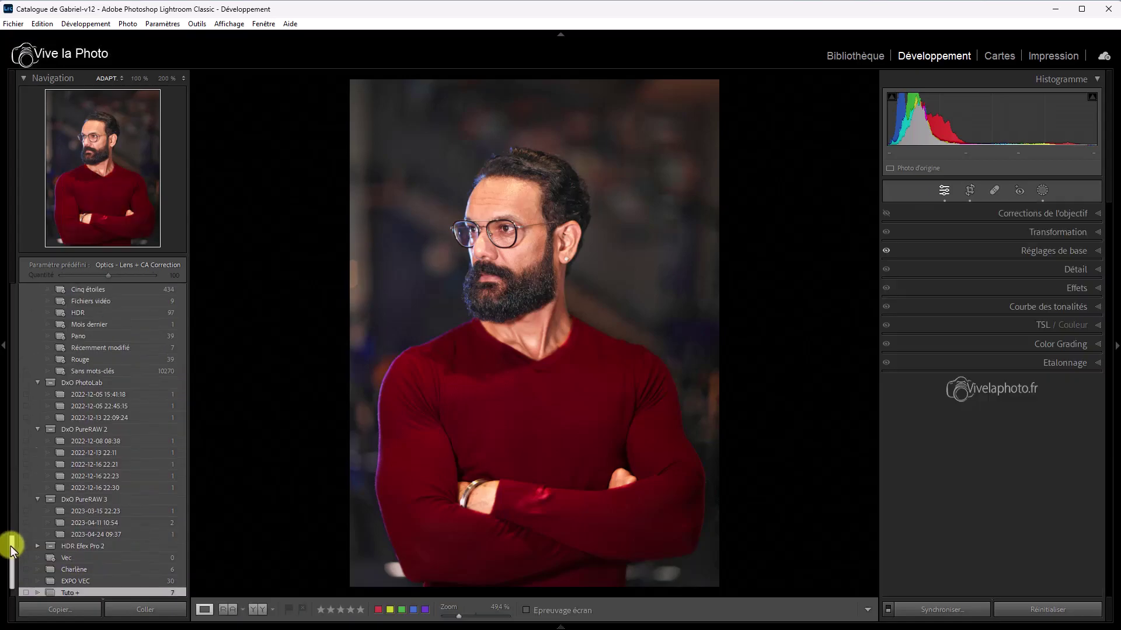
{"action": "left_click_drag", "start_coordinate": [10, 545], "coordinate": [2, 313]}
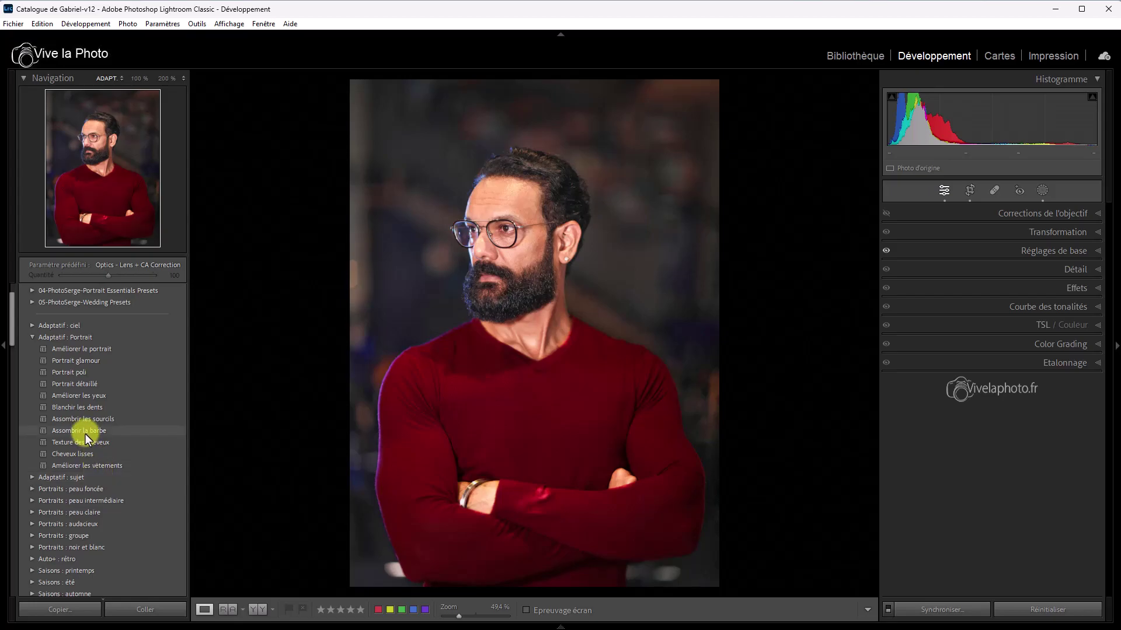
{"action": "left_click", "coordinate": [103, 465]}
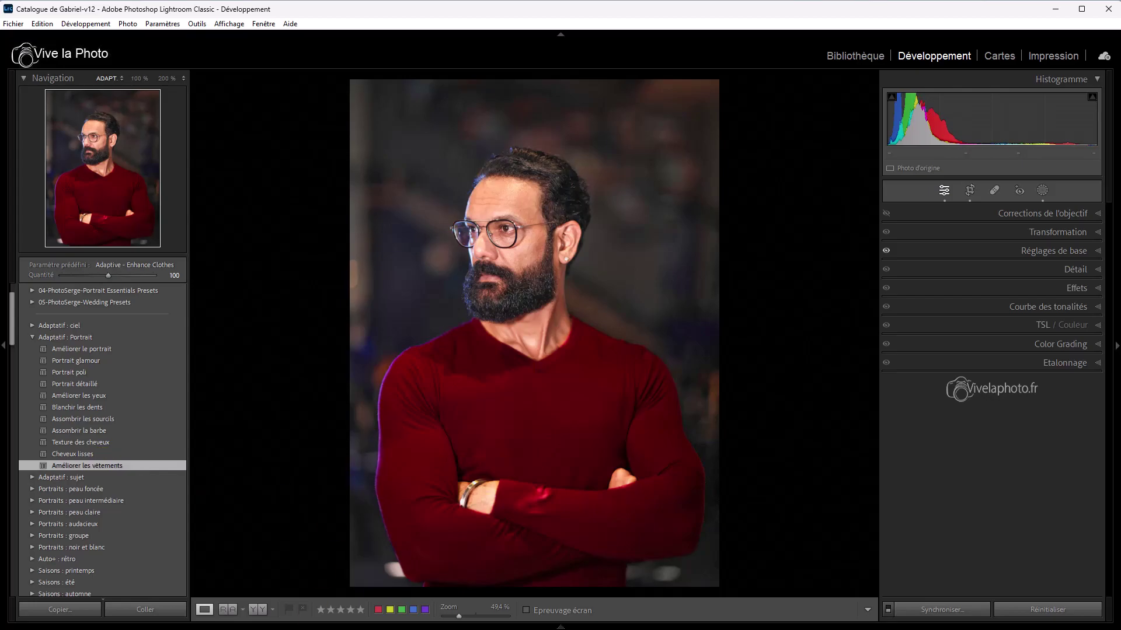